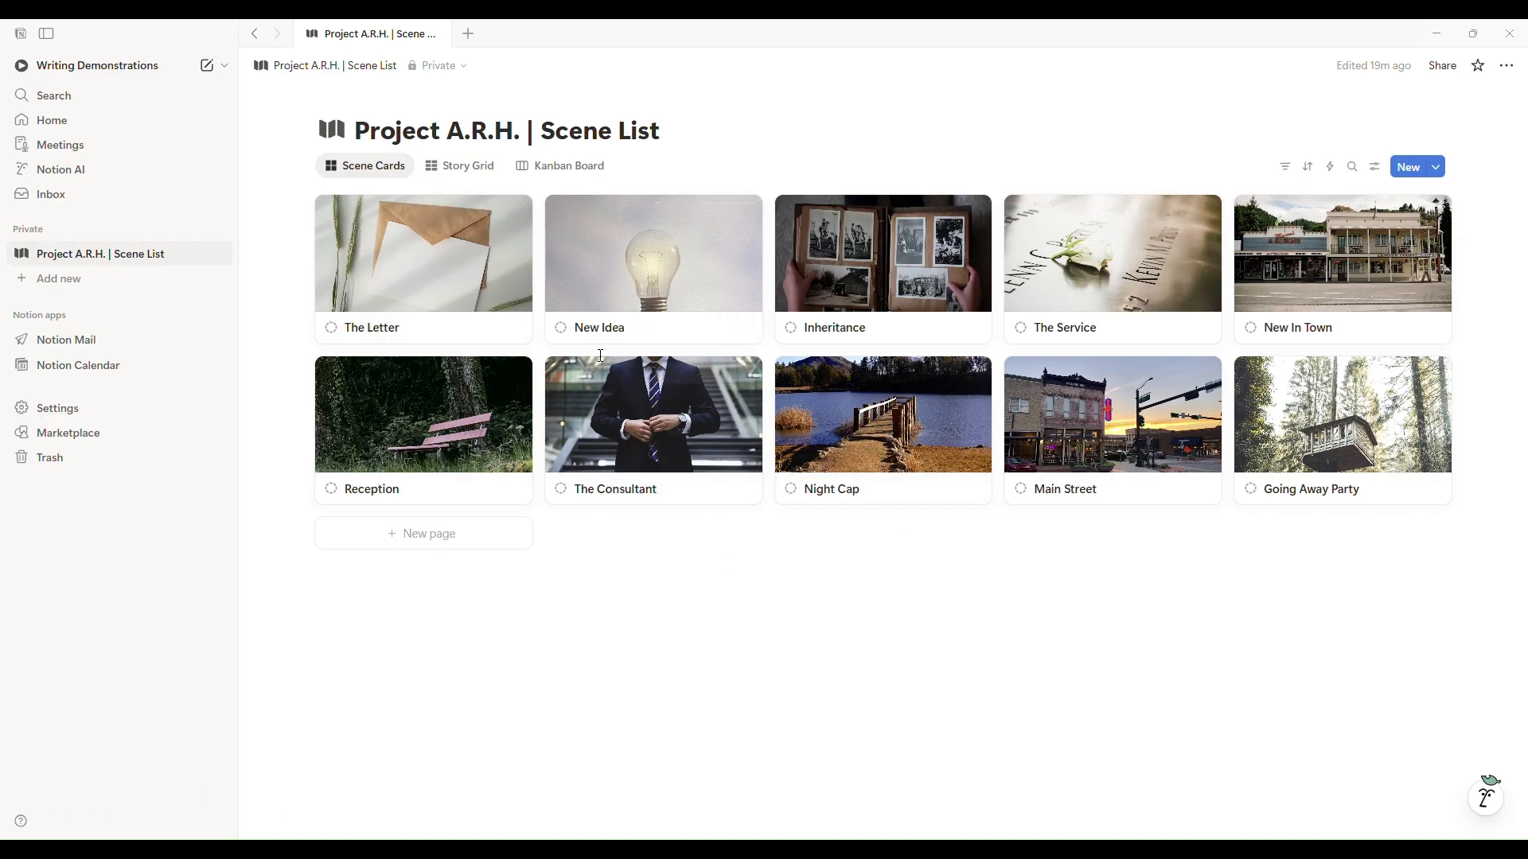
Step: Reorder the scene cards so Inheritance follows The Letter and Night Cap comes directly after Inheritance
drag(918, 266, 605, 276)
drag(955, 442, 1074, 288)
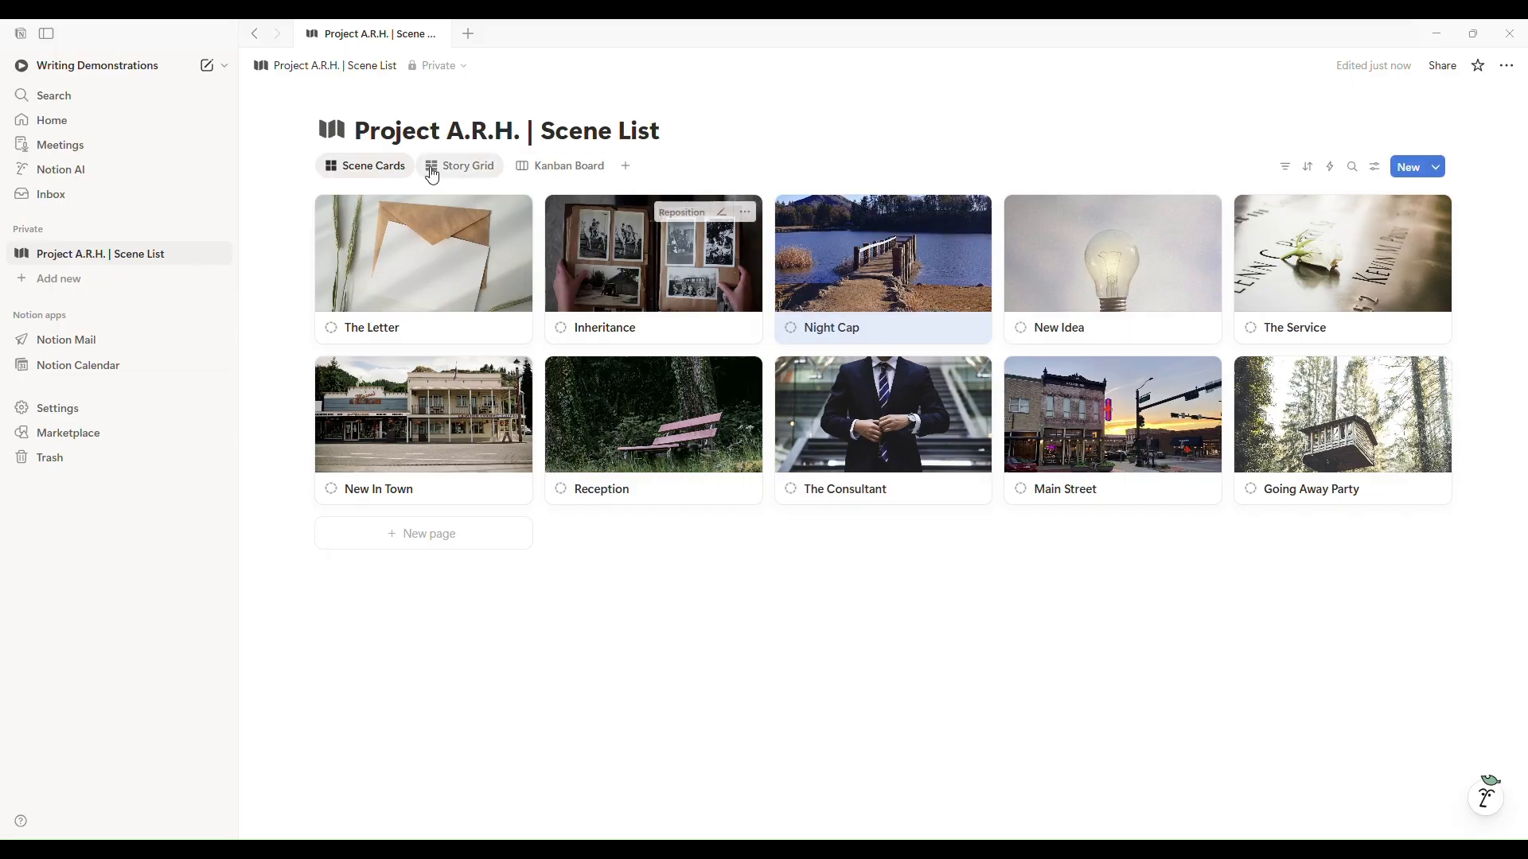
Step: Look at the scene list in the Story Grid view and in the Kanban Board view
click(456, 170)
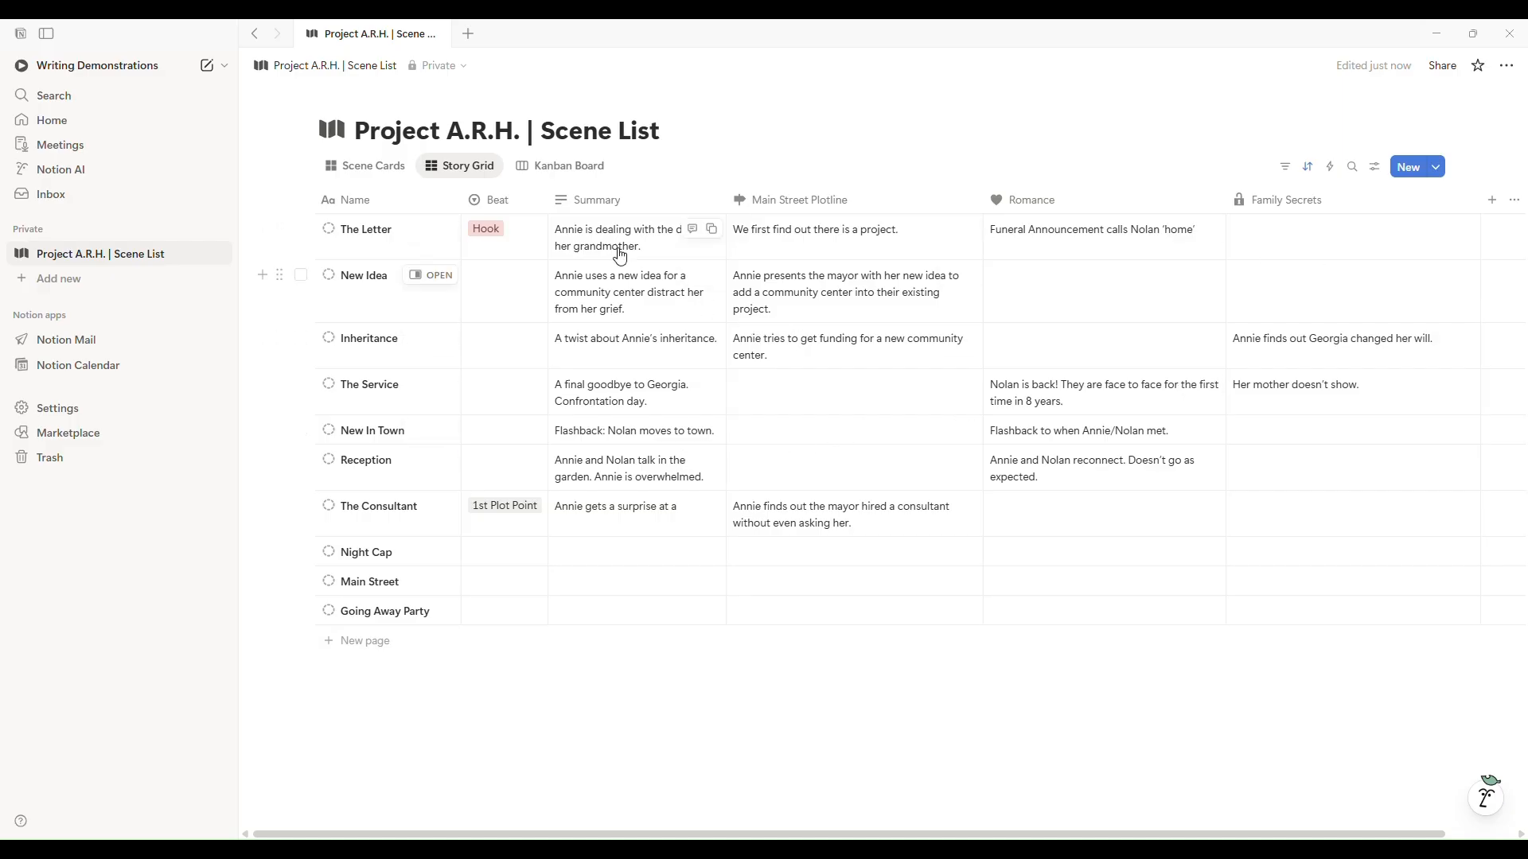
click(574, 167)
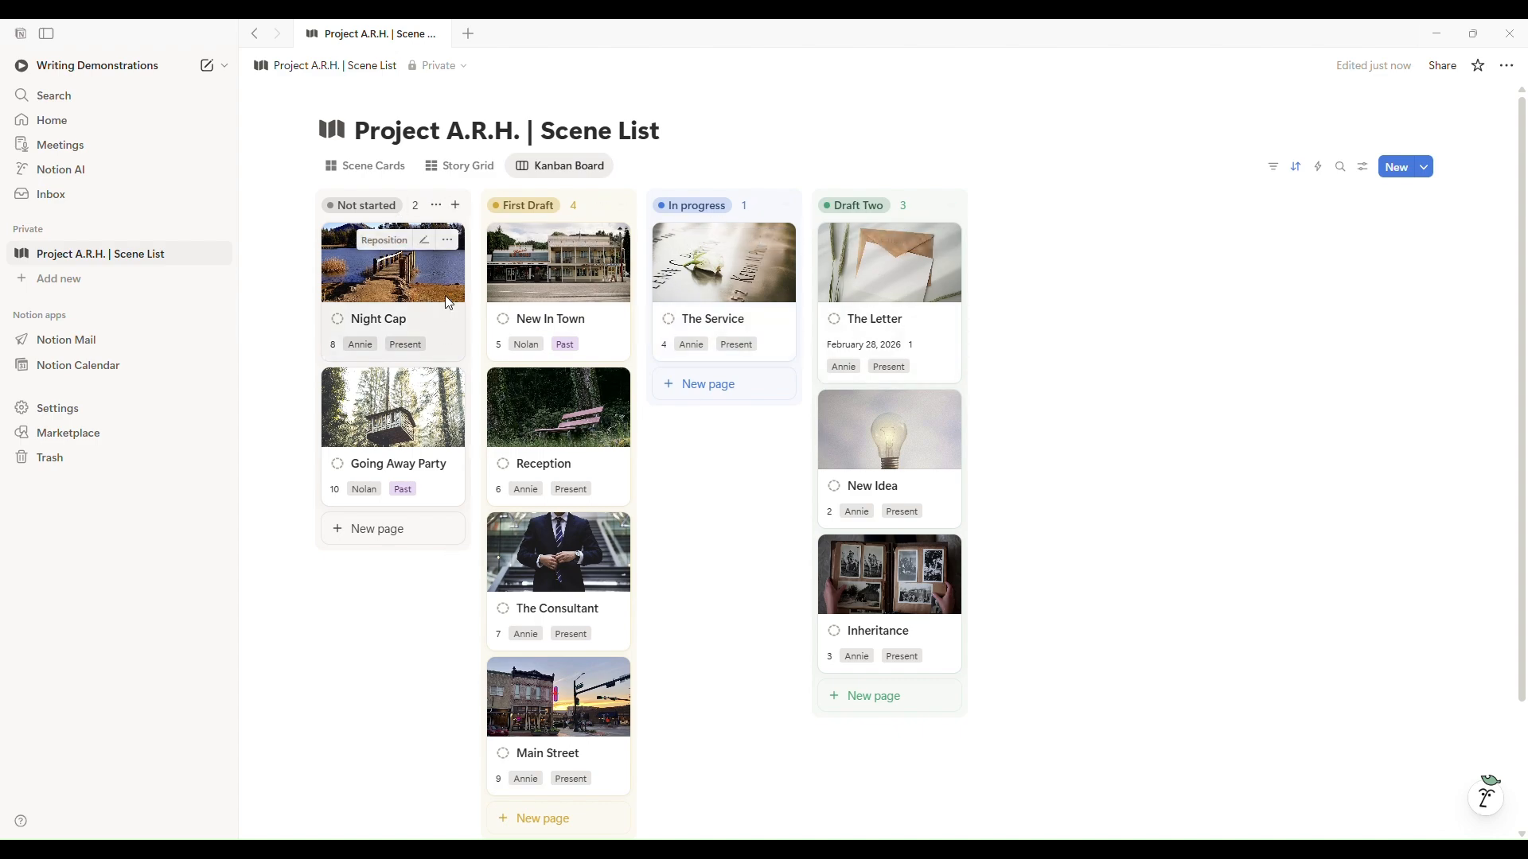
Step: Return to the Scene Cards view and move the New Idea card between The Letter and Inheritance
click(380, 164)
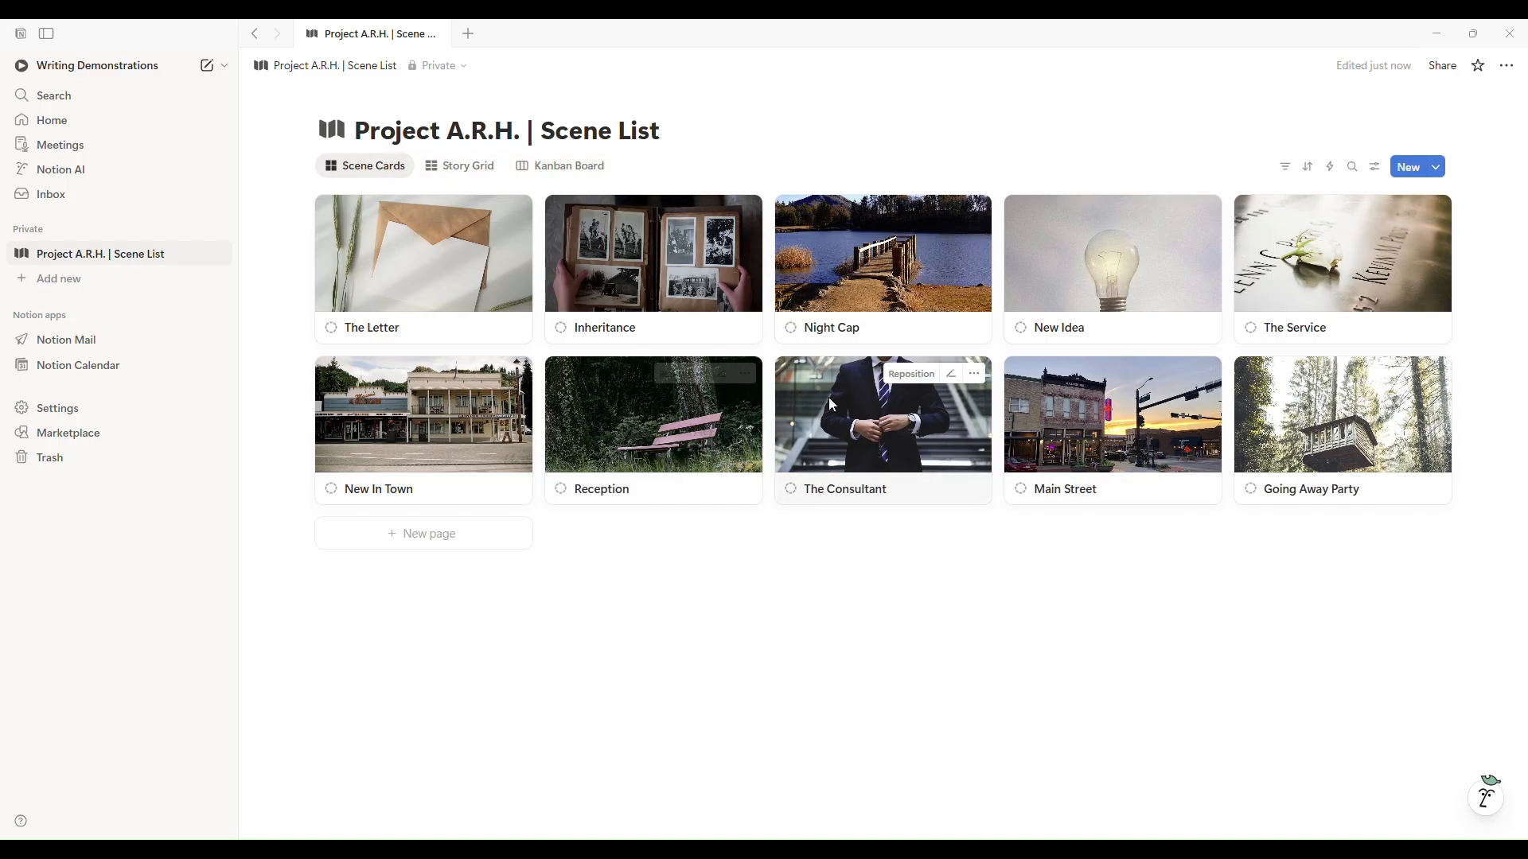
drag(1158, 270, 591, 288)
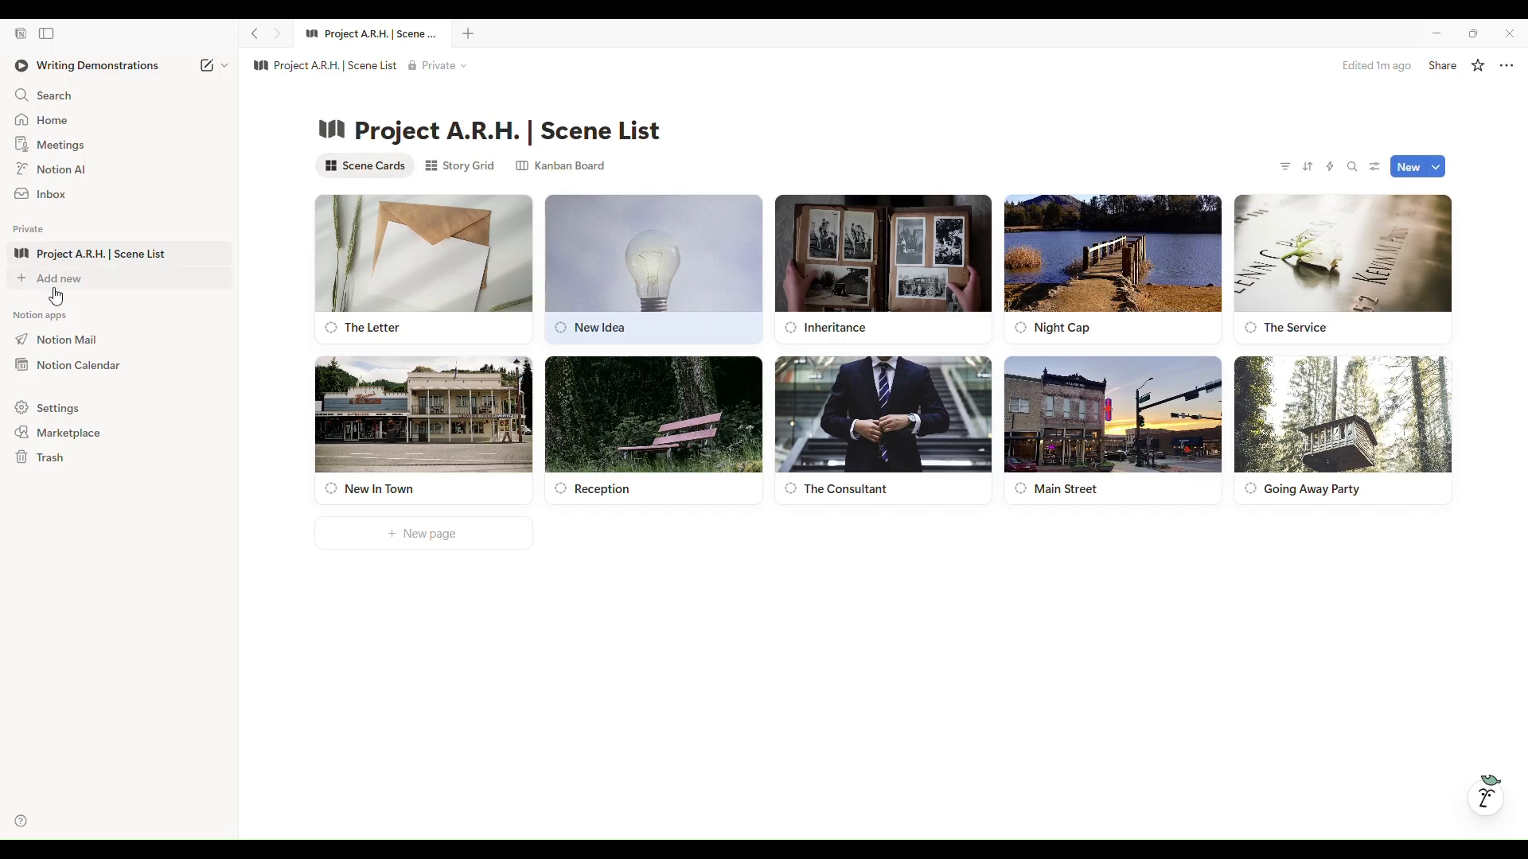
Step: Add a new empty database to the Private section of the workspace
click(225, 67)
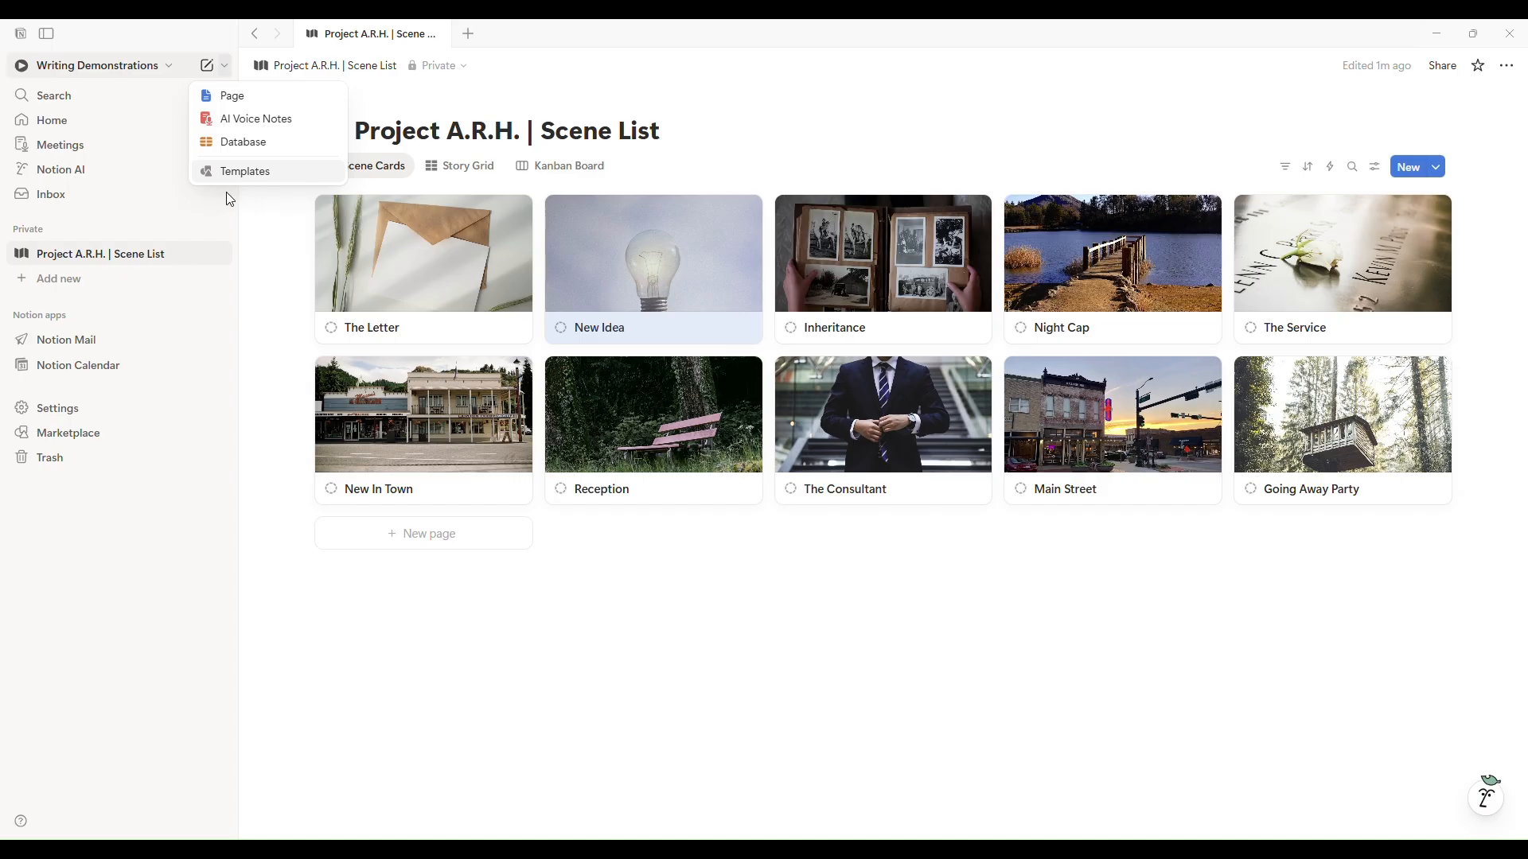
click(82, 290)
click(52, 285)
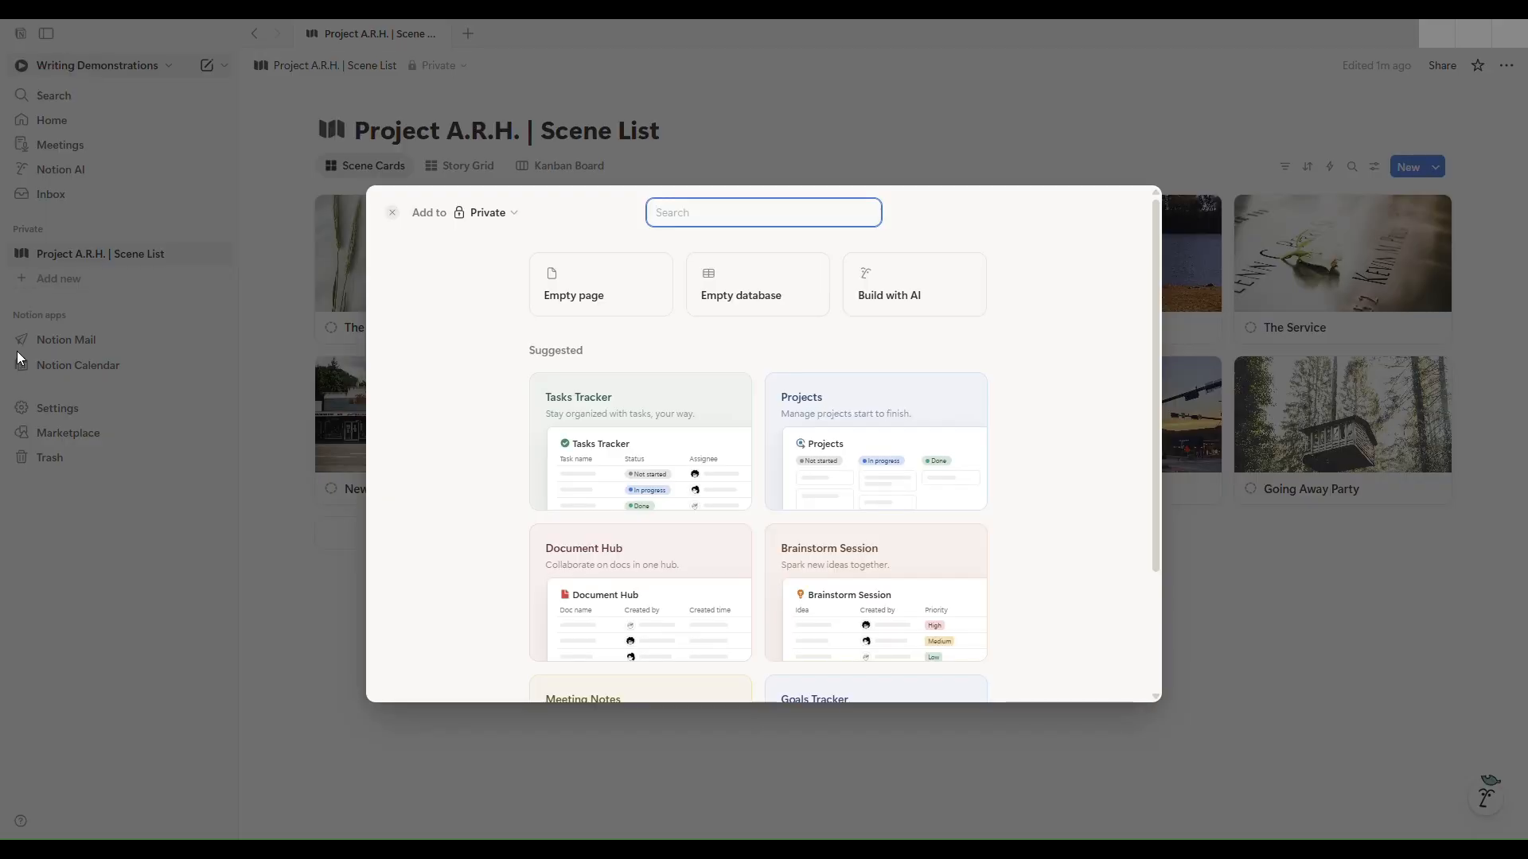
click(727, 302)
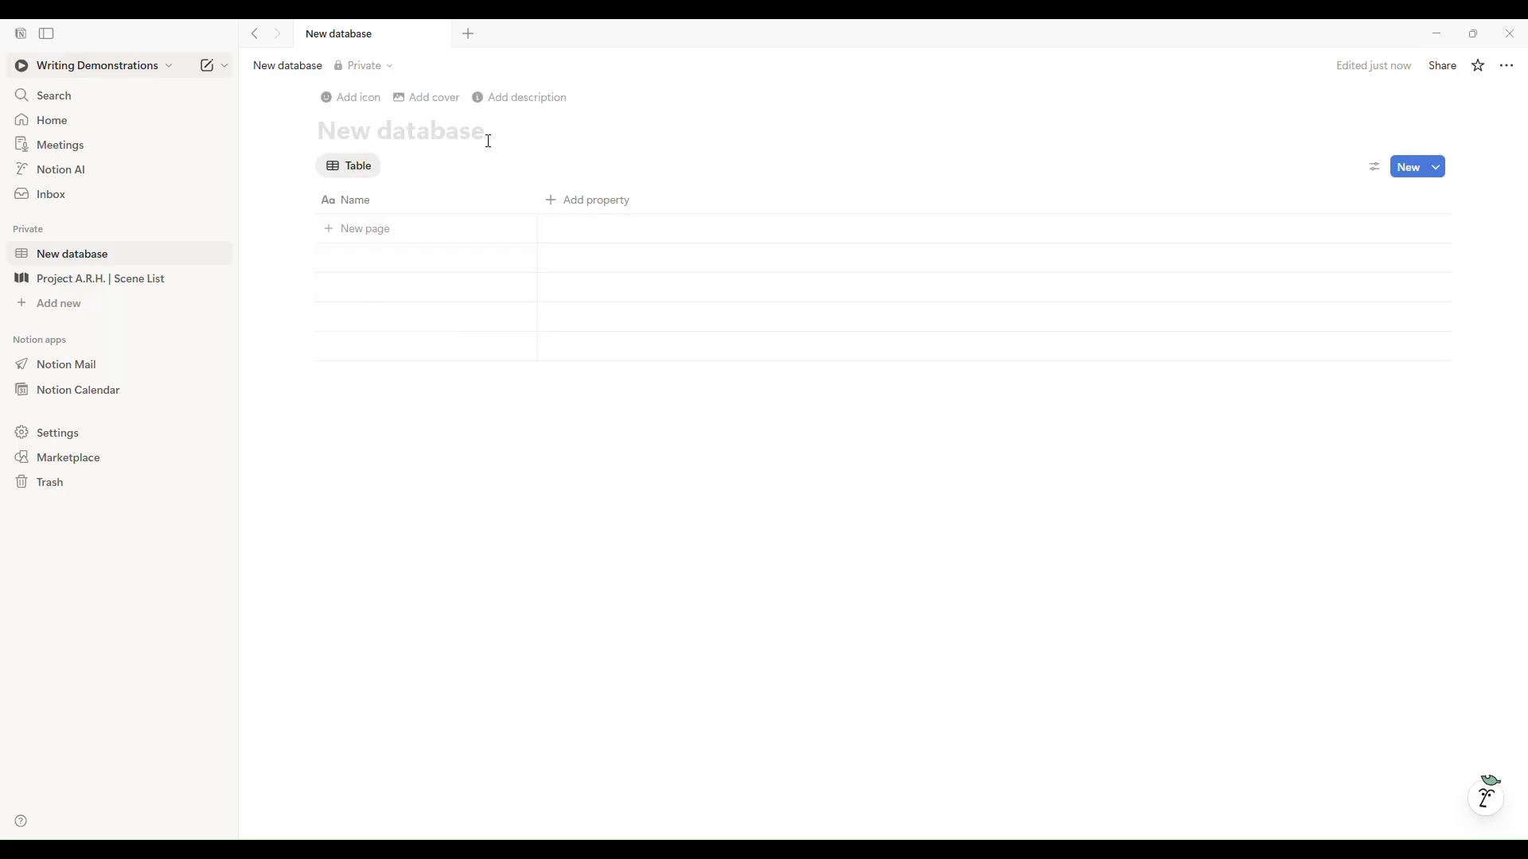
Step: Title the new database "Book Title | Scene List"
text(T)
key(BackSpace)
text(Book Title)
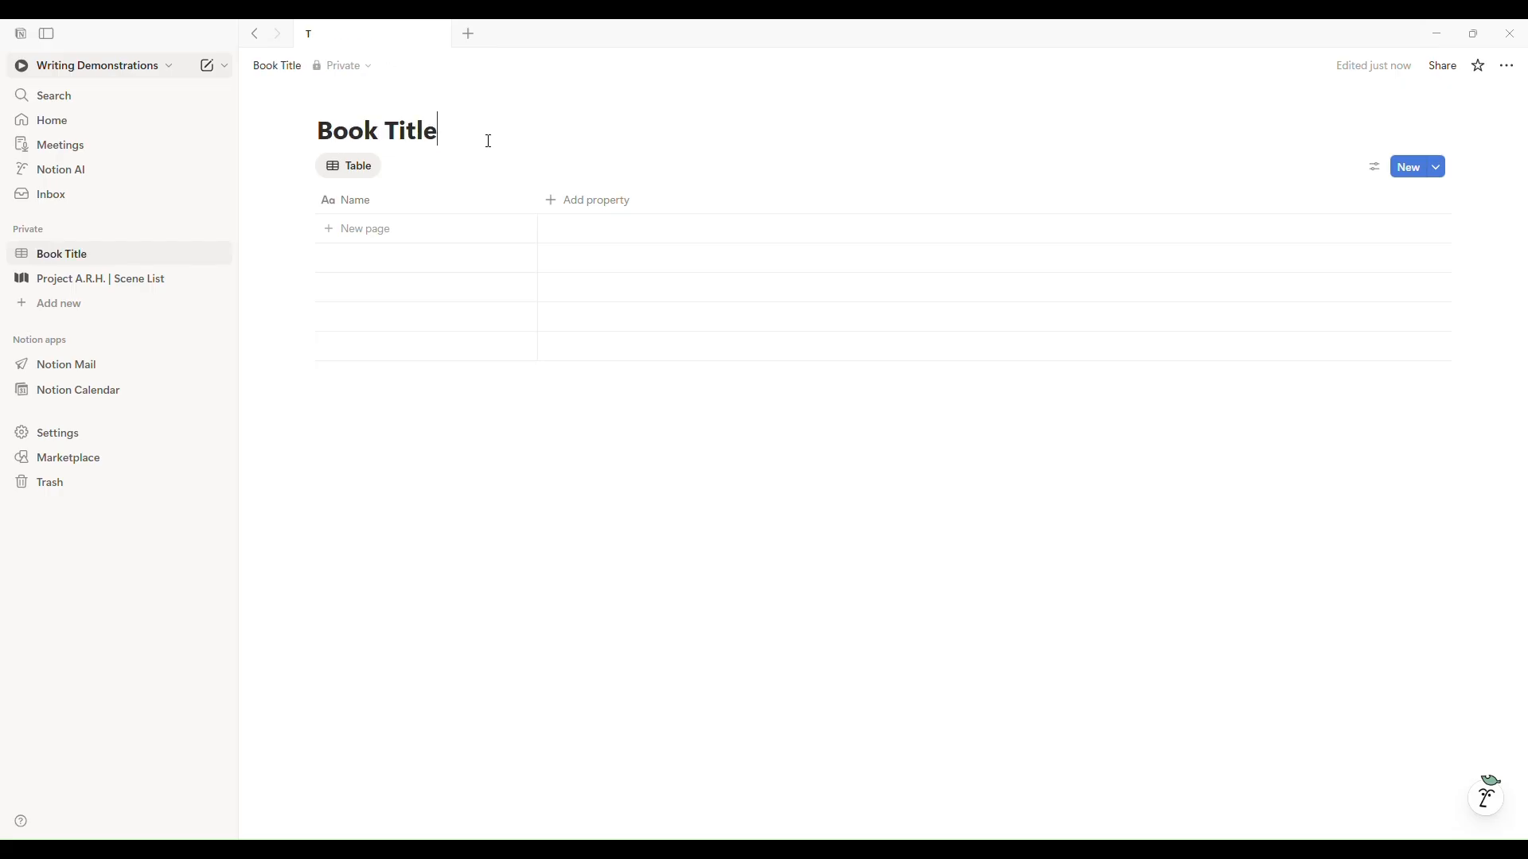
text( | Scene List)
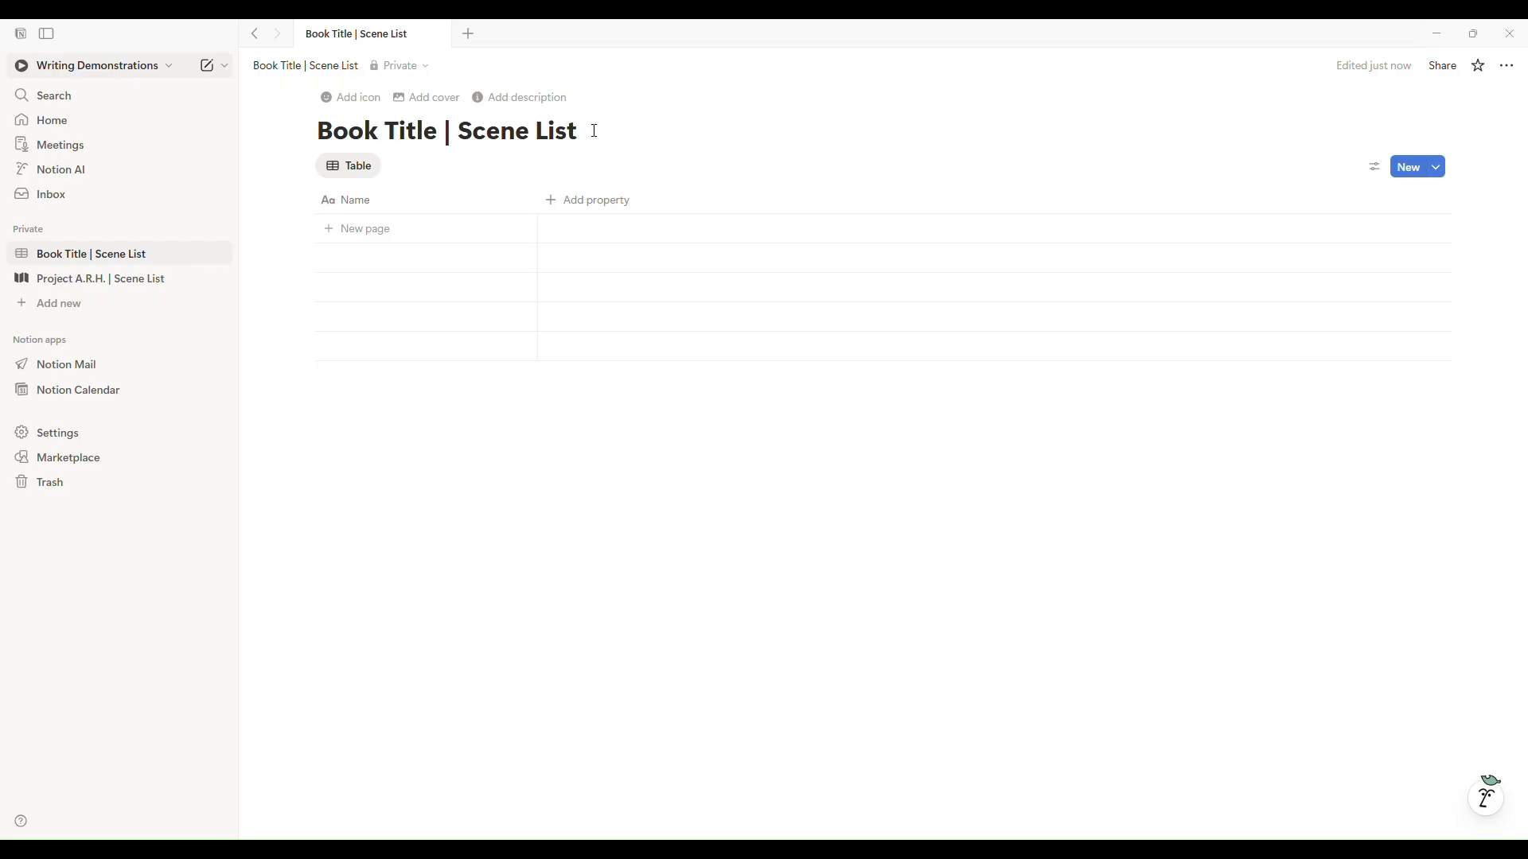
Step: Give the database a dark "grid square 2x2" icon from the icon set
click(357, 98)
click(332, 127)
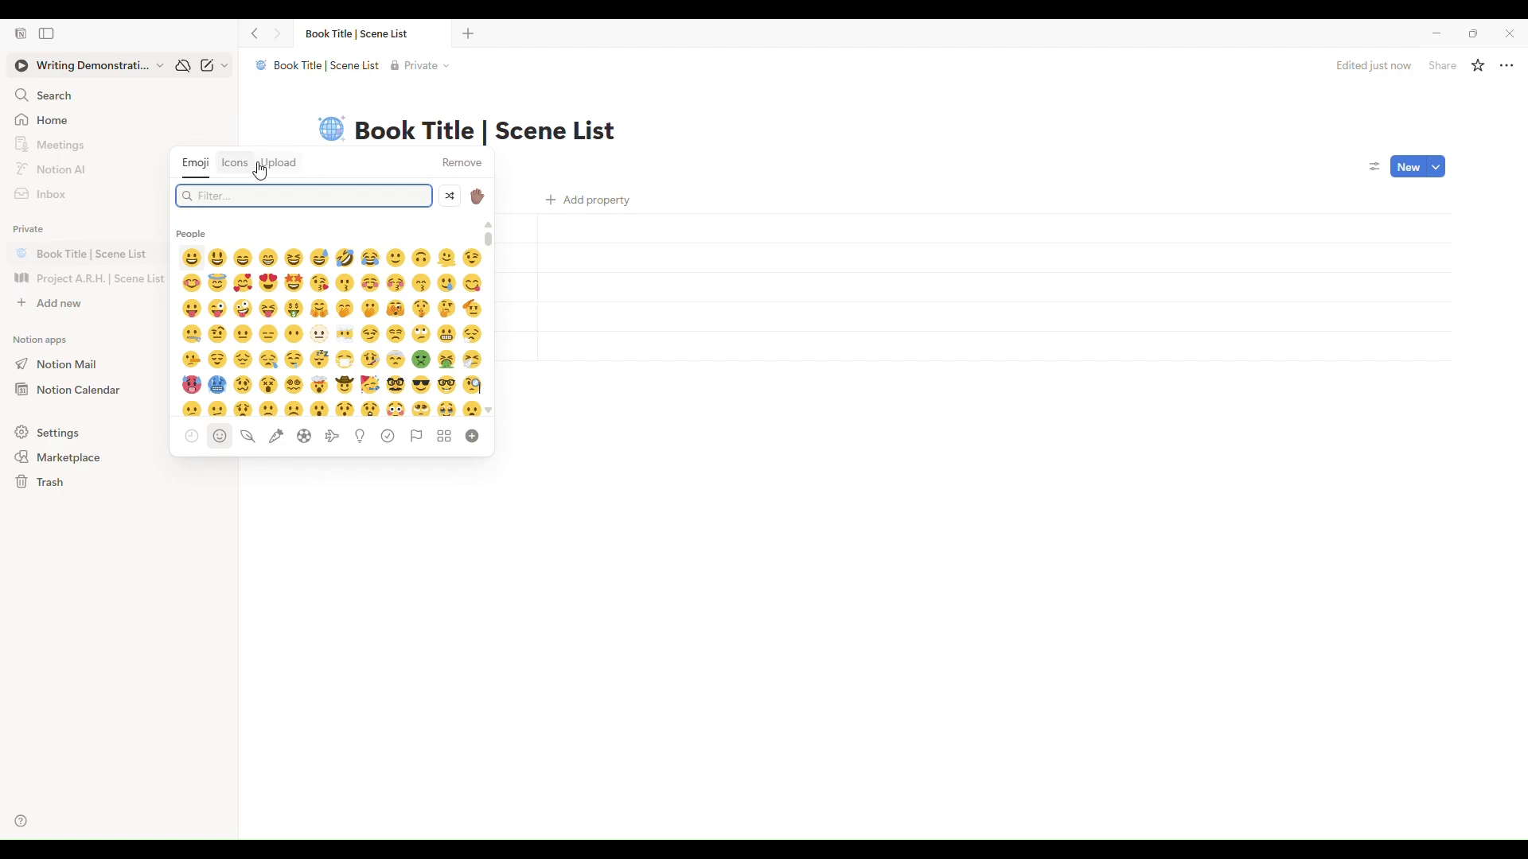
click(235, 164)
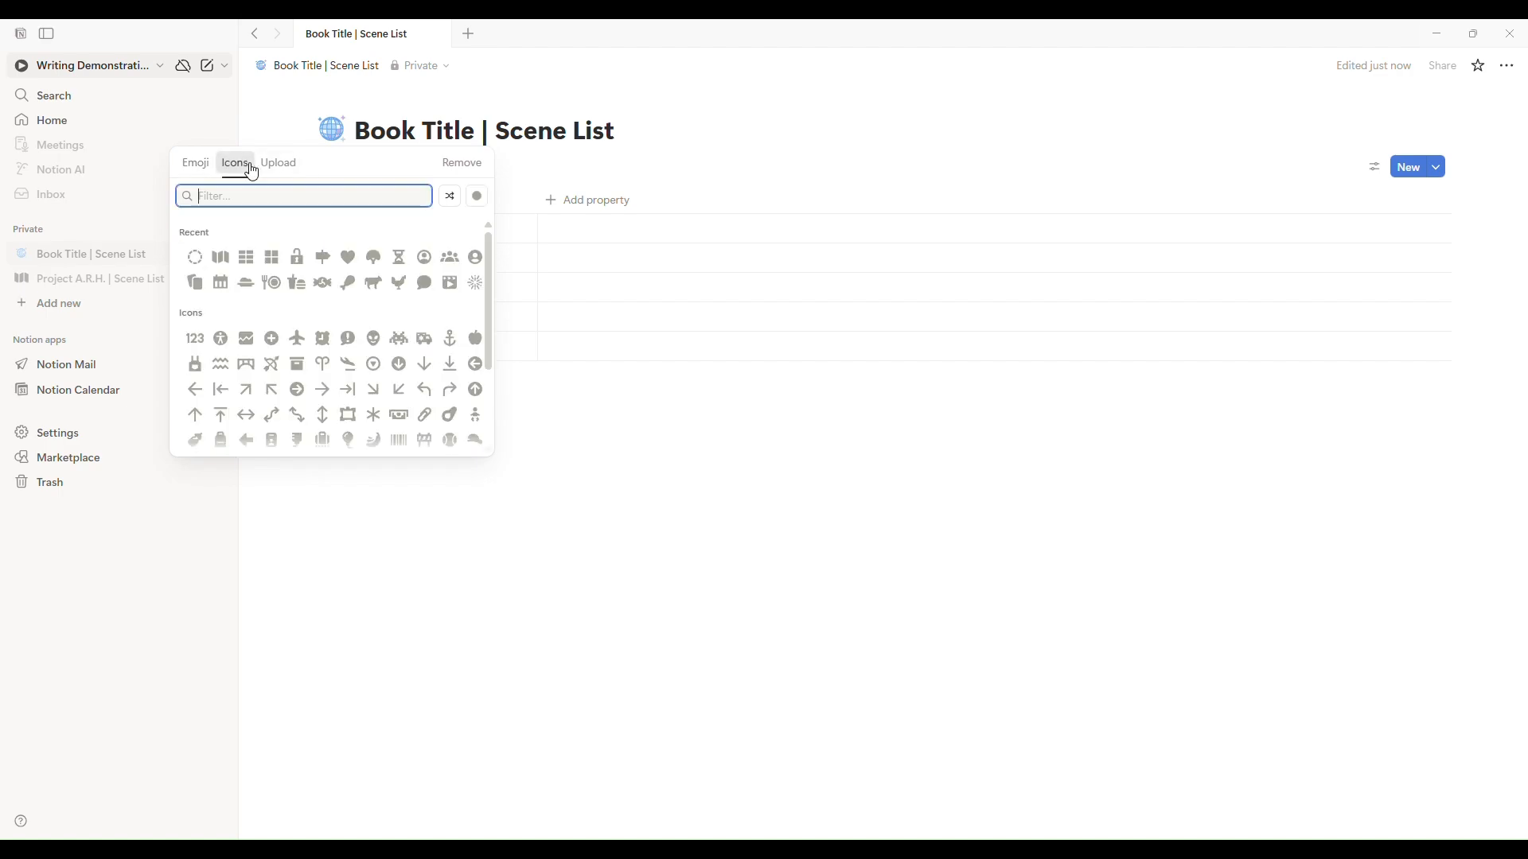
click(486, 208)
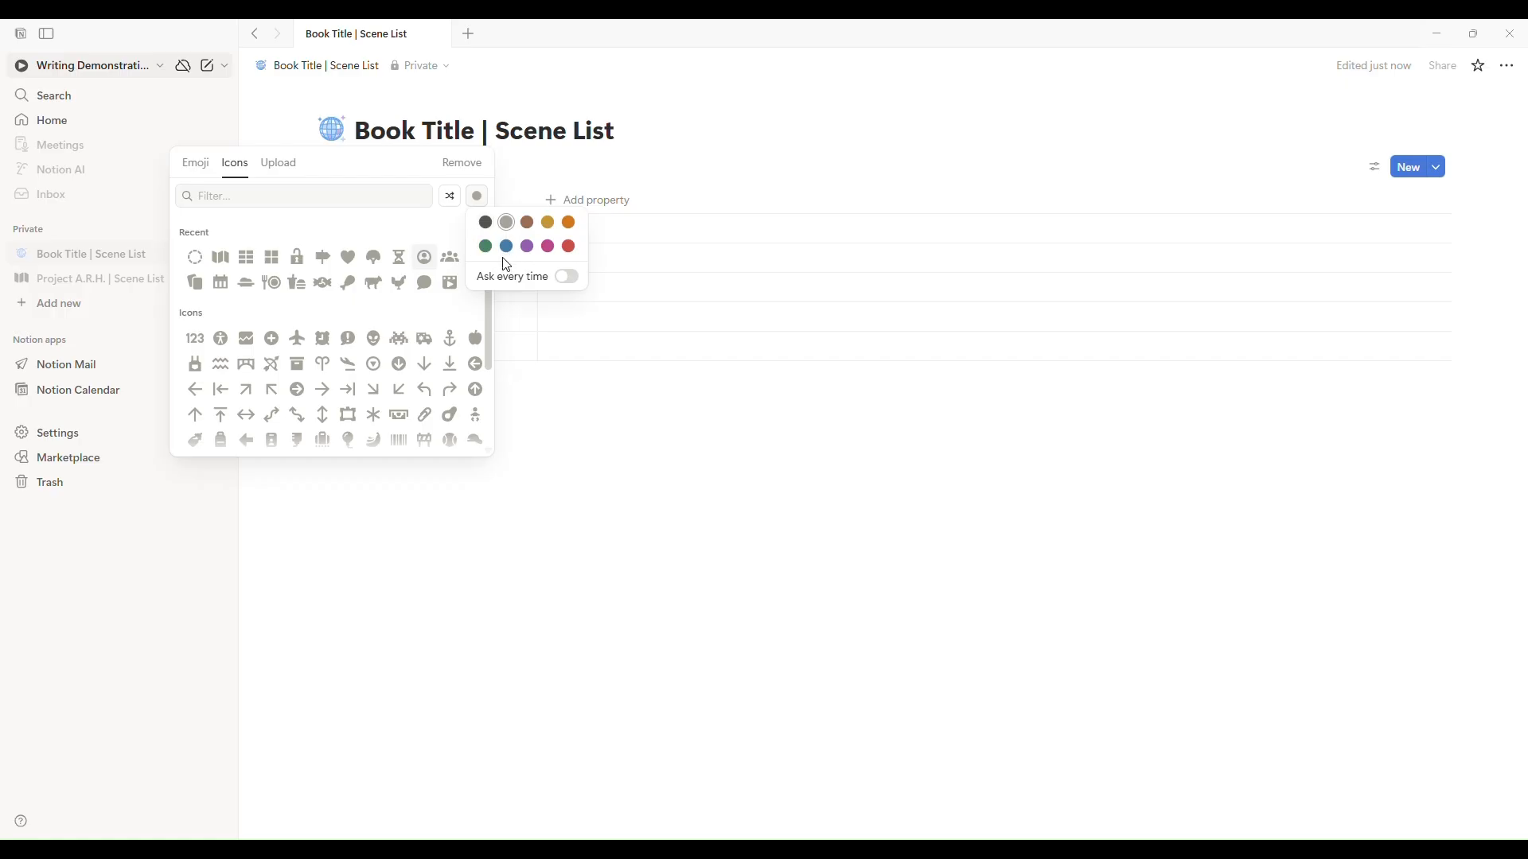
click(486, 222)
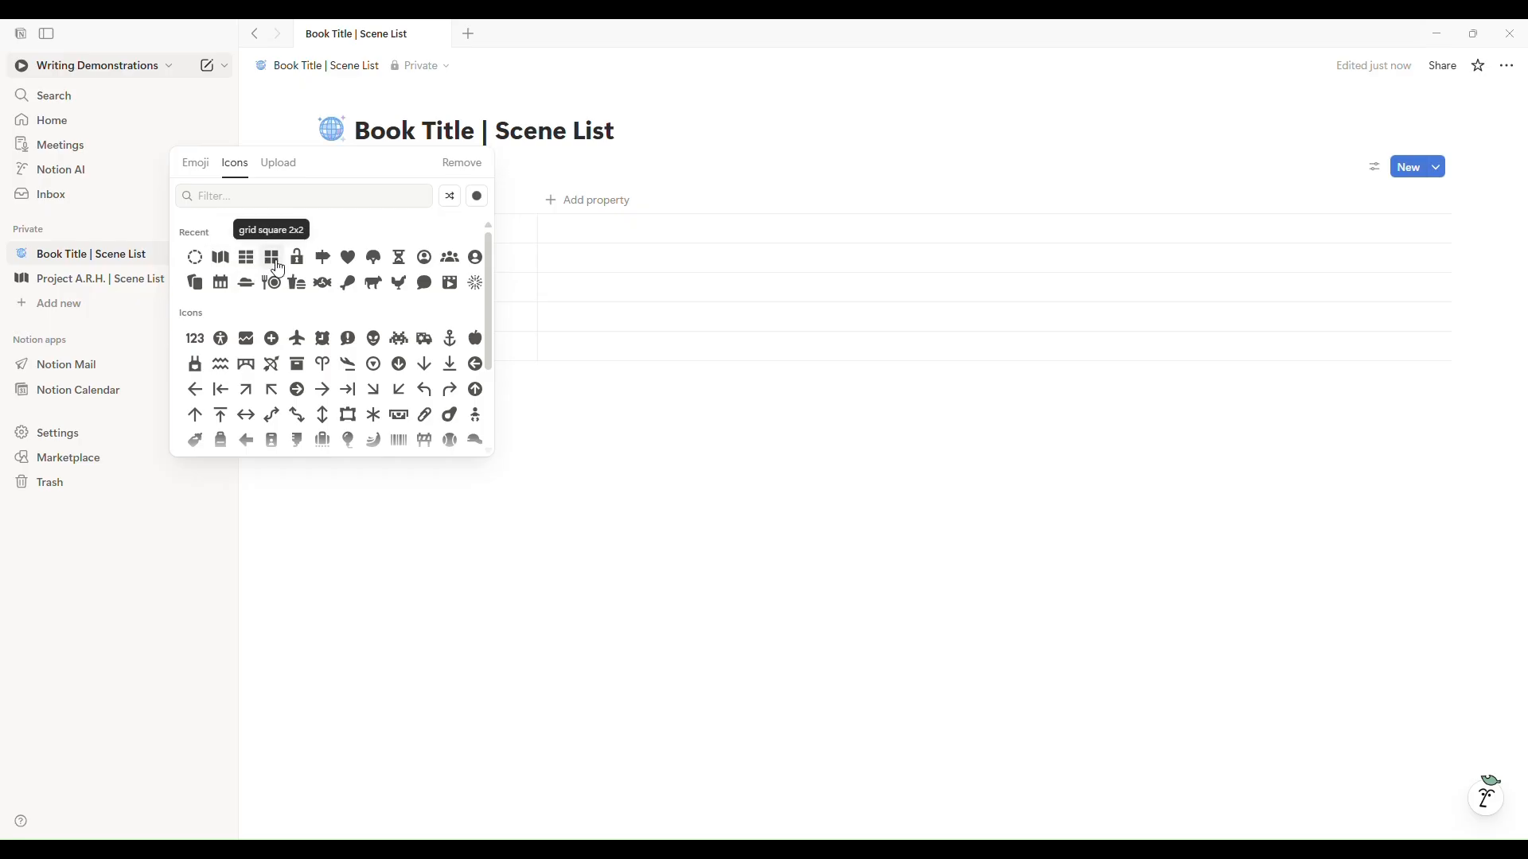
click(272, 258)
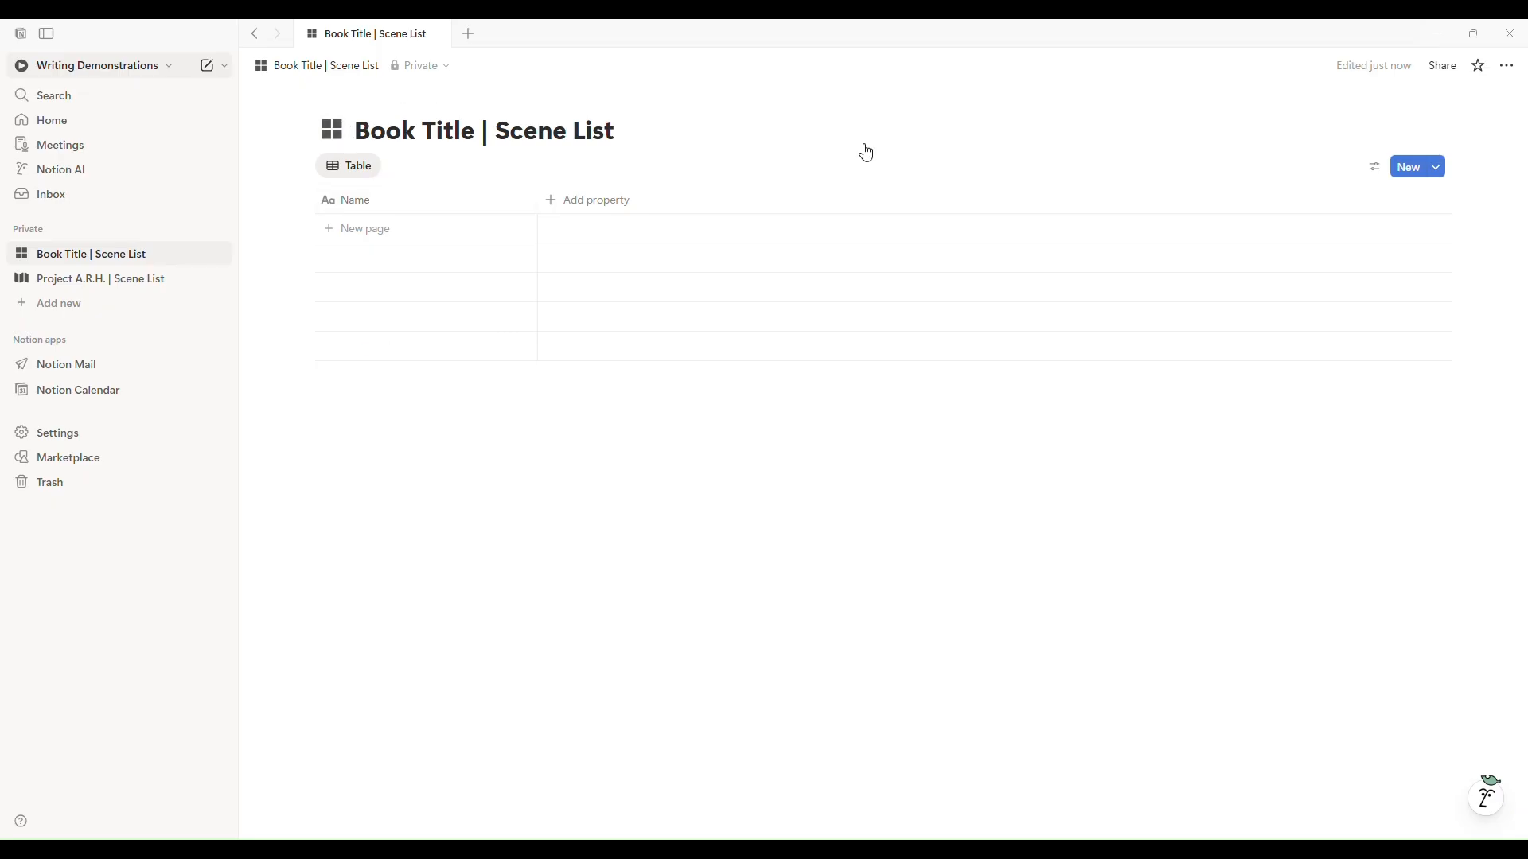
click(340, 141)
click(654, 161)
Step: Change the layout of the database's table view to Gallery
click(345, 170)
click(375, 218)
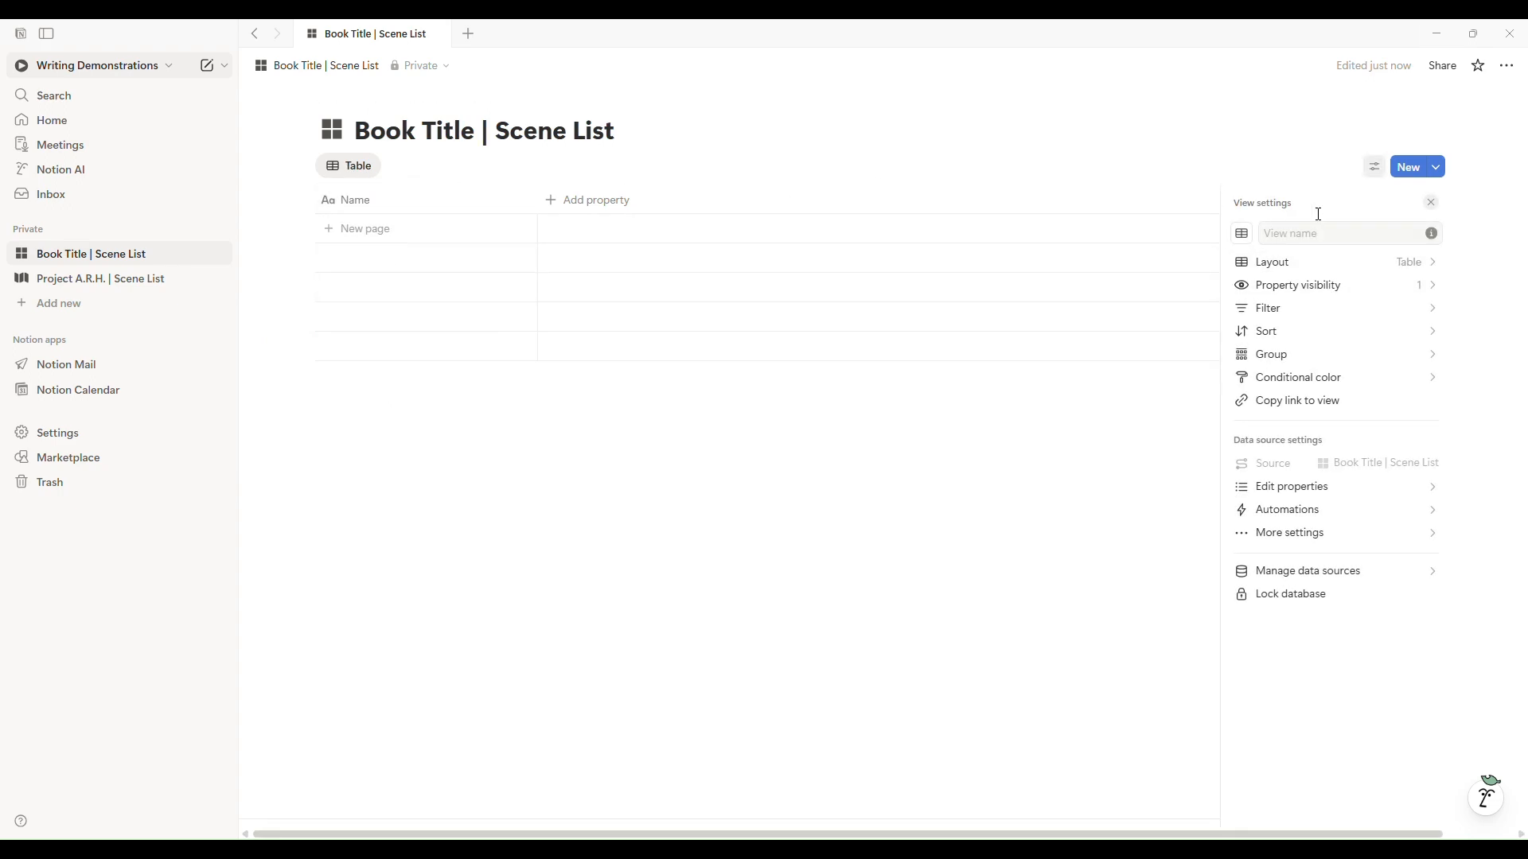
click(1290, 274)
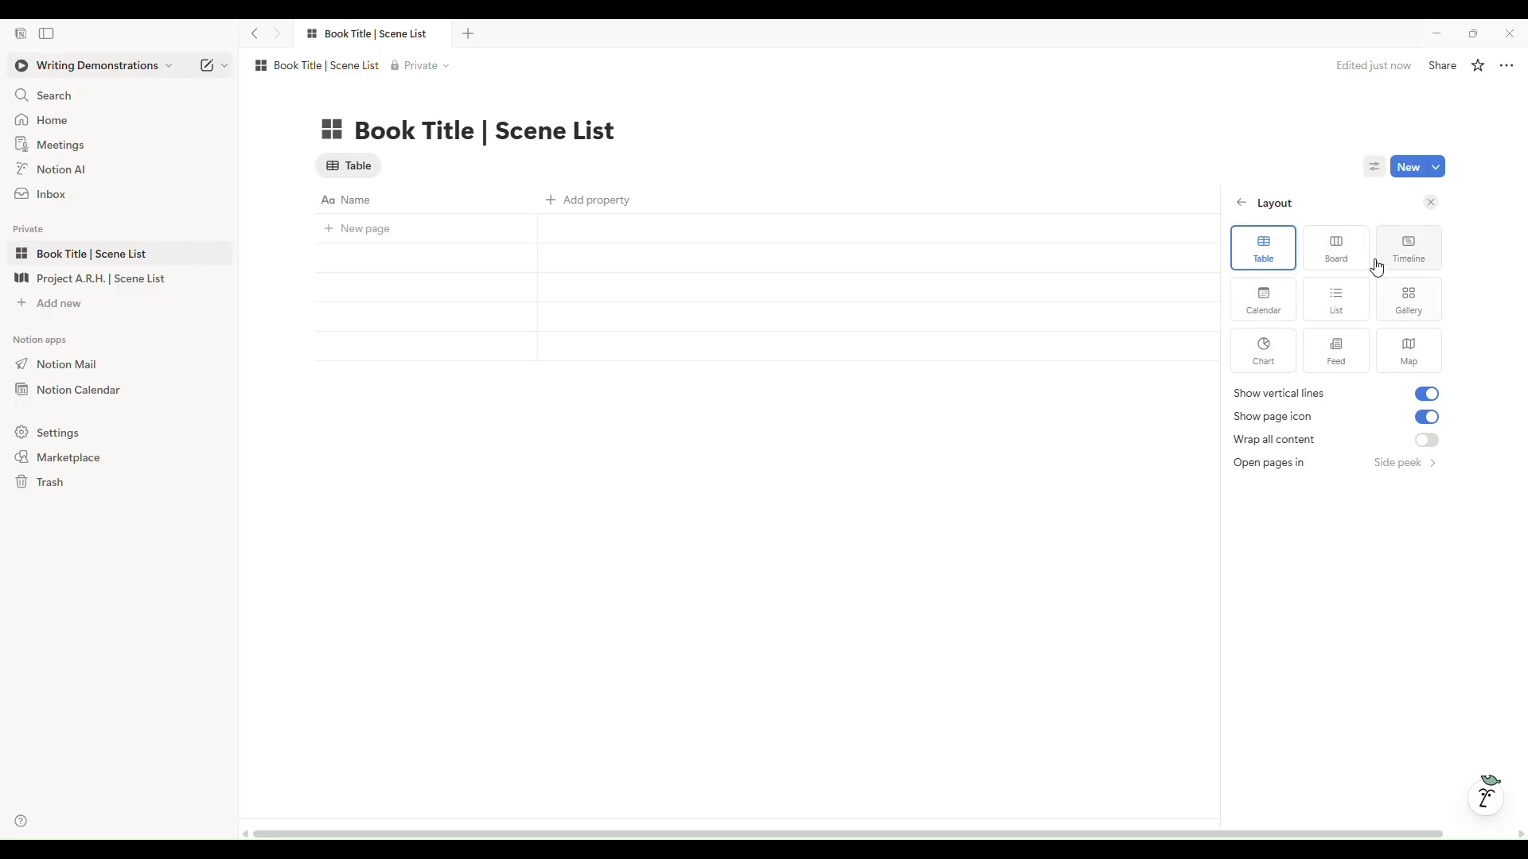
click(1412, 309)
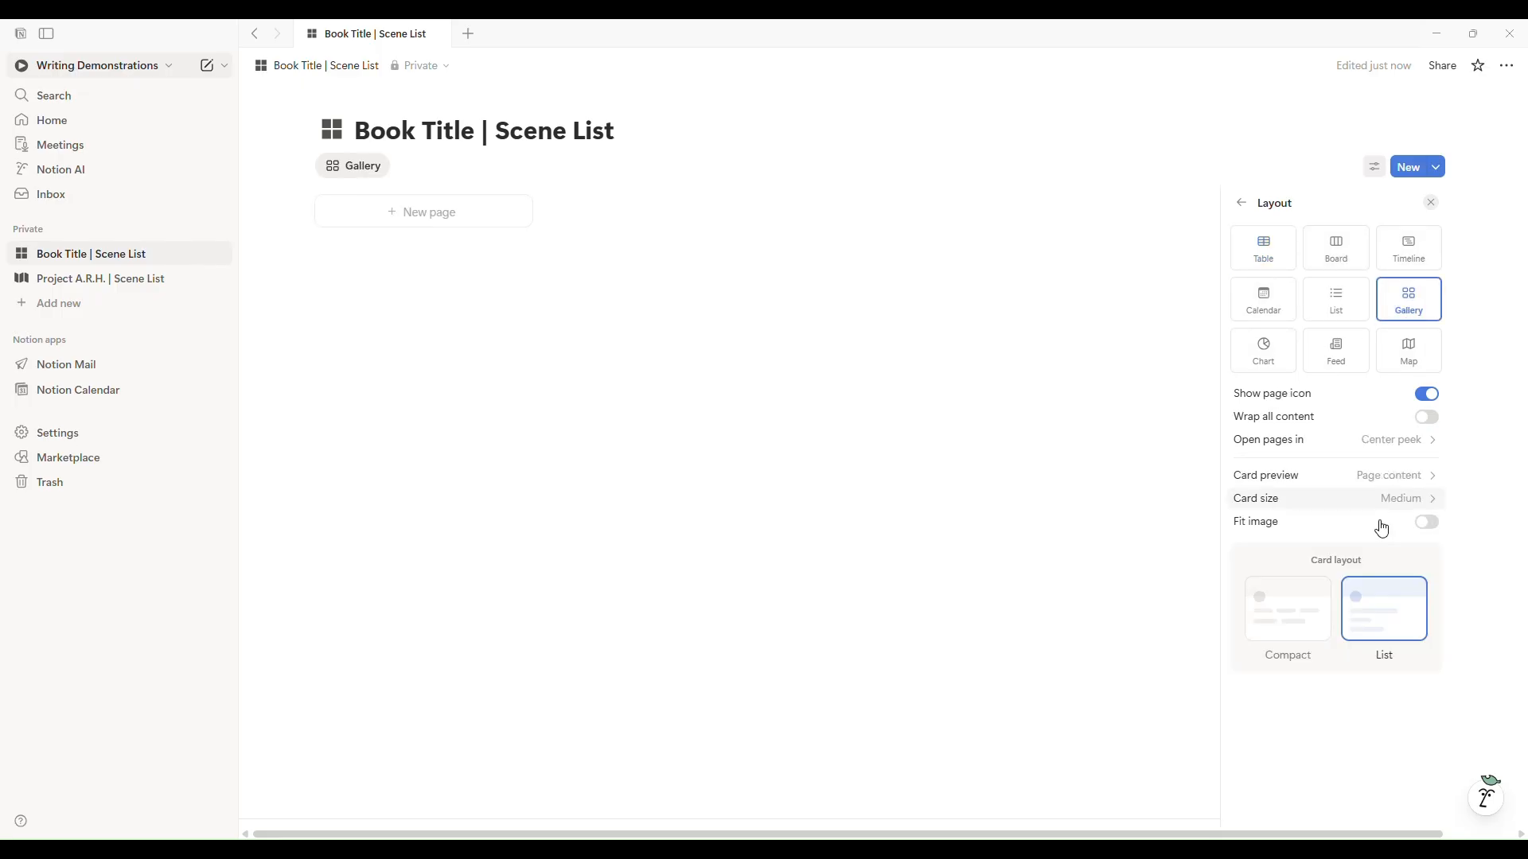
click(777, 388)
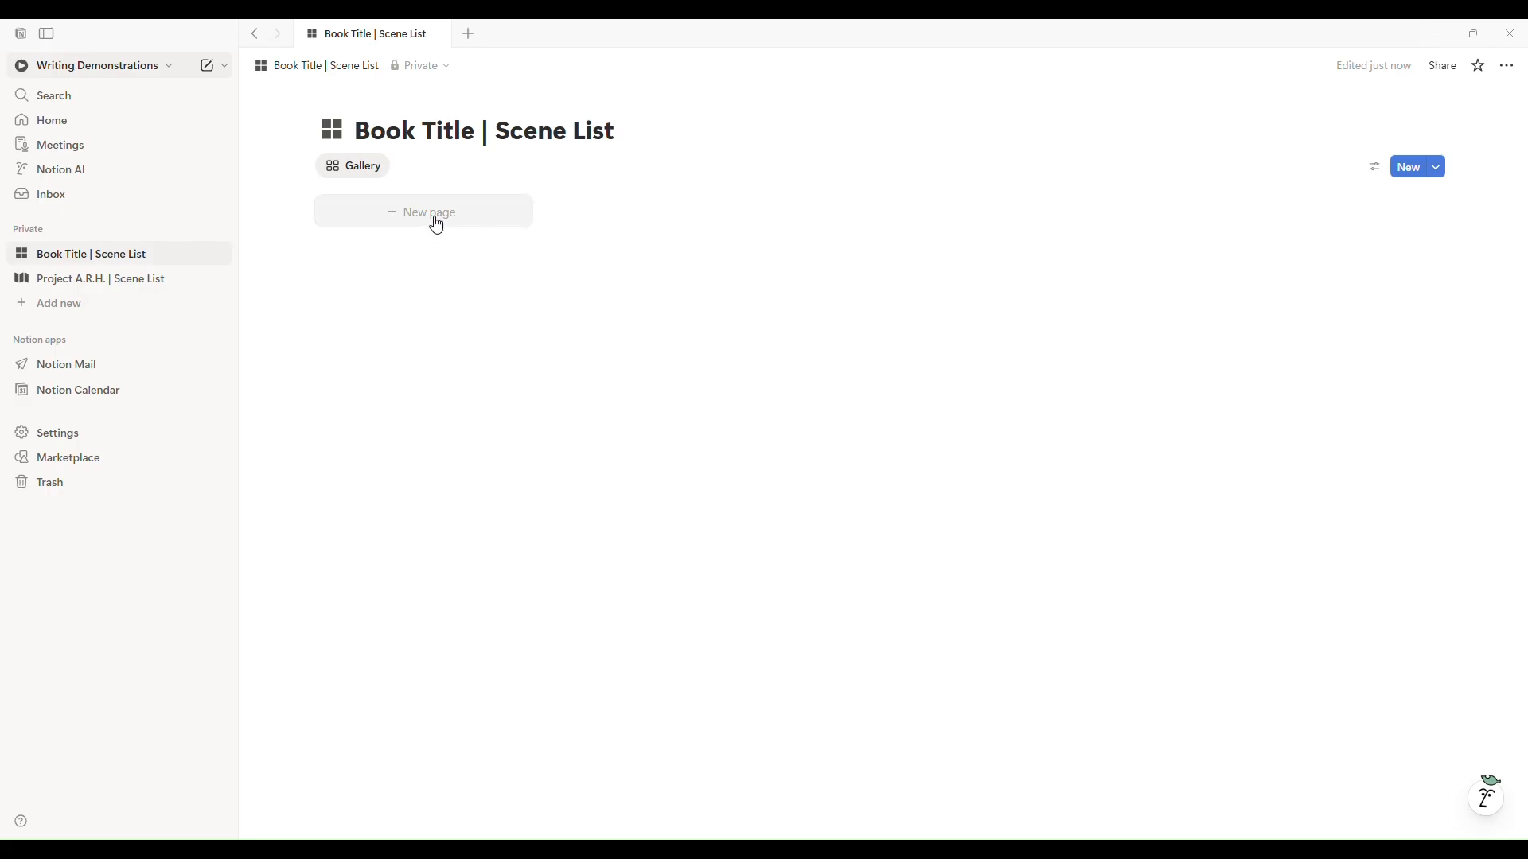
Step: Rename the gallery view as "Scene Cards"
double_click(358, 171)
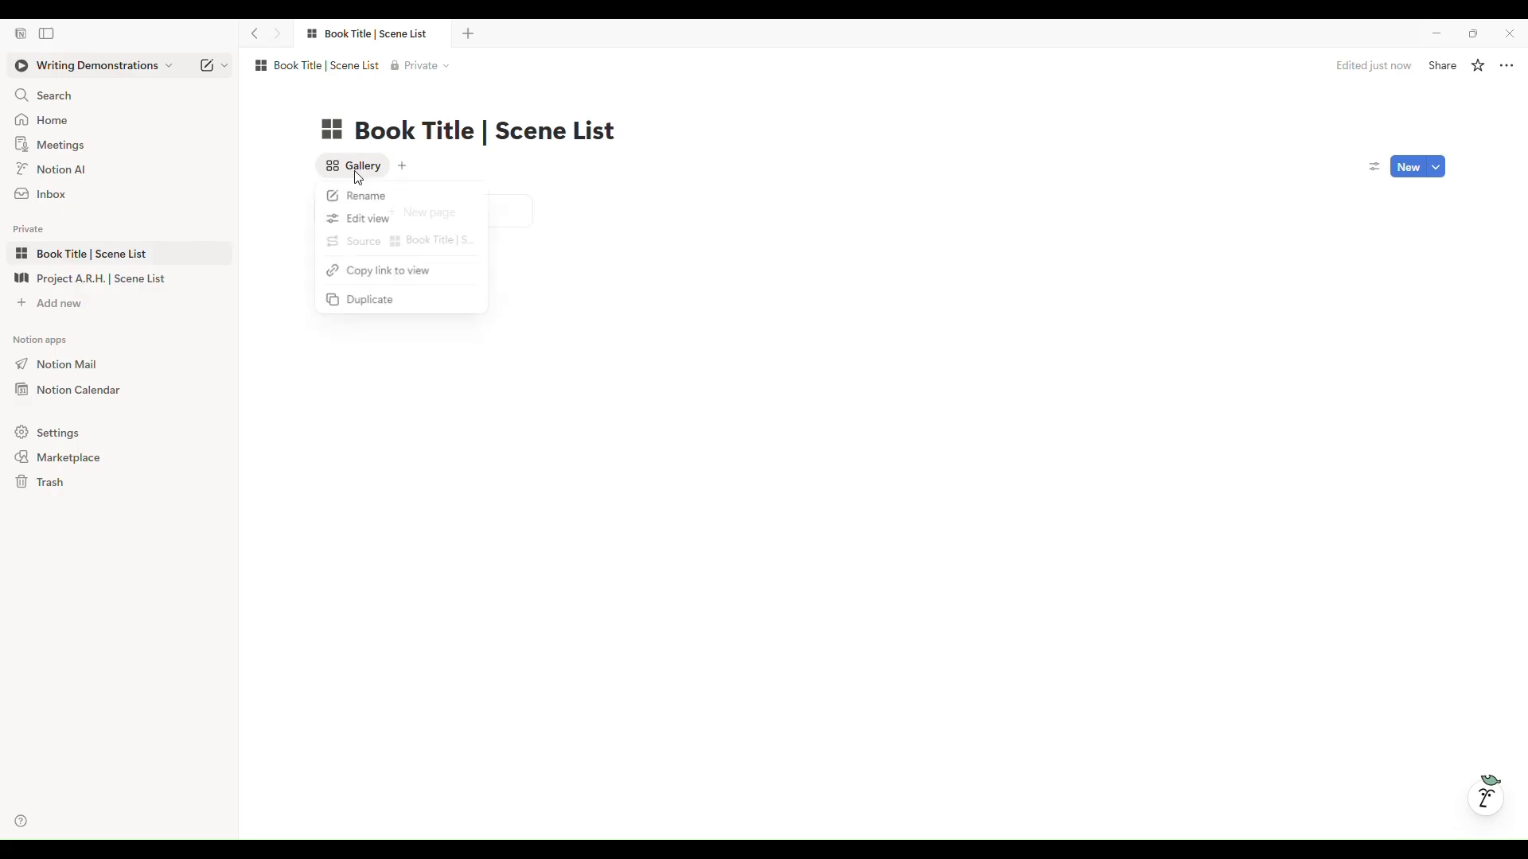
click(361, 172)
click(366, 197)
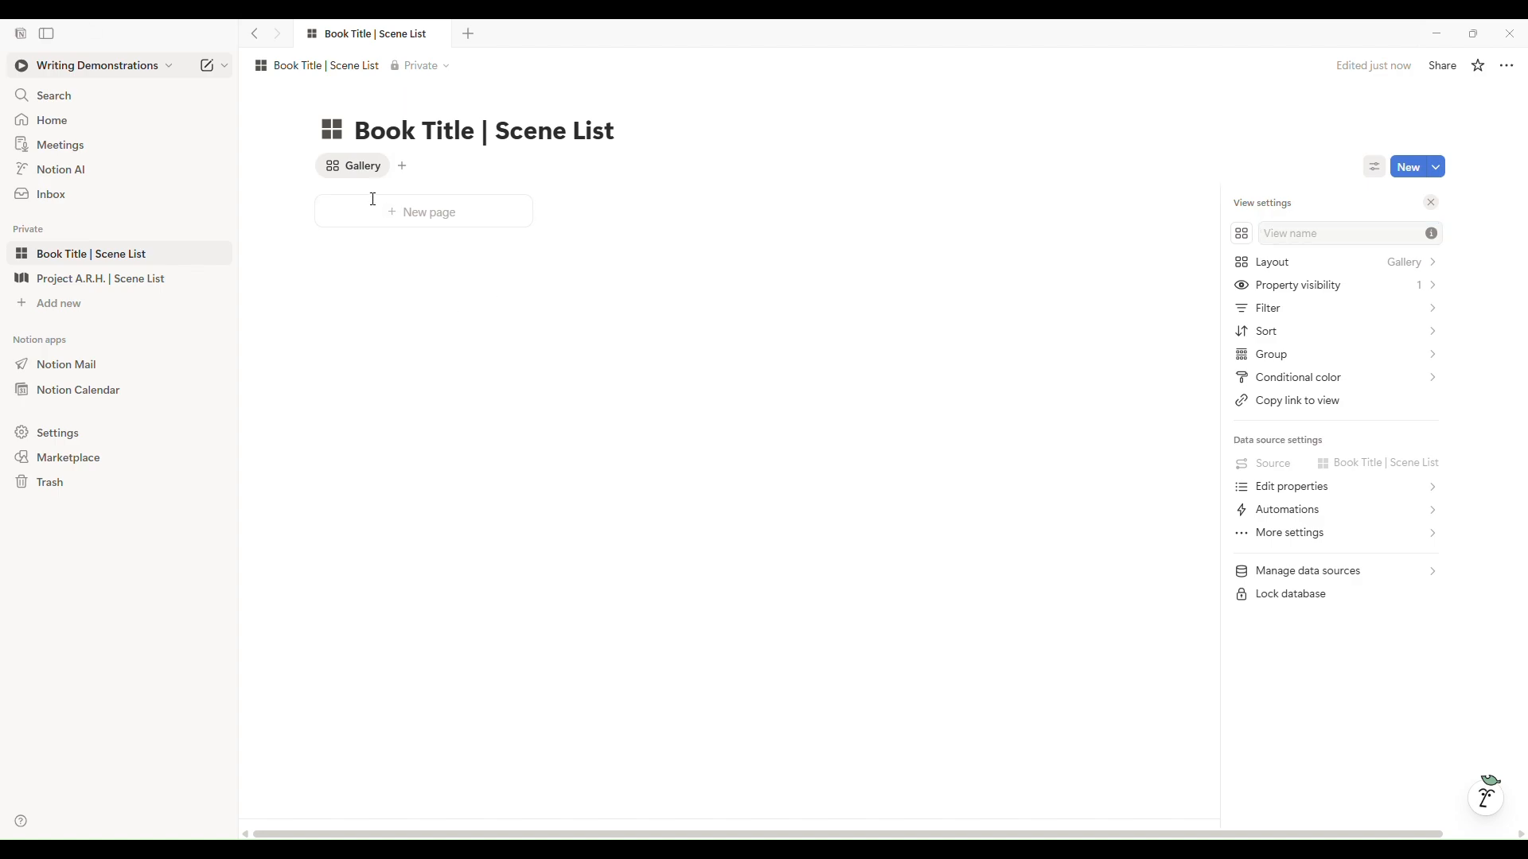
click(1366, 243)
text(Scene Cards)
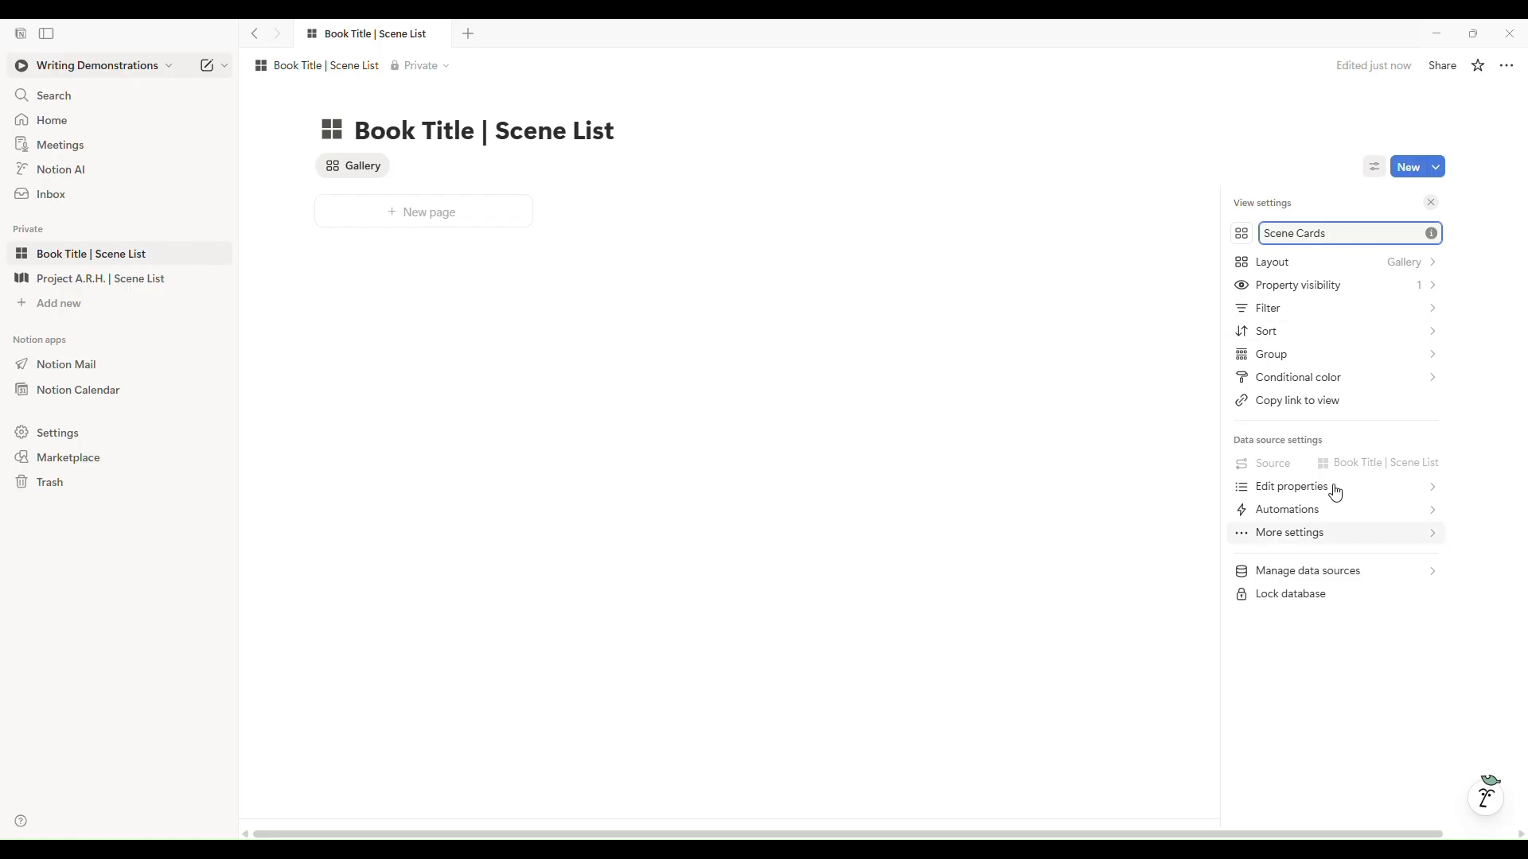
click(834, 393)
click(335, 165)
click(417, 218)
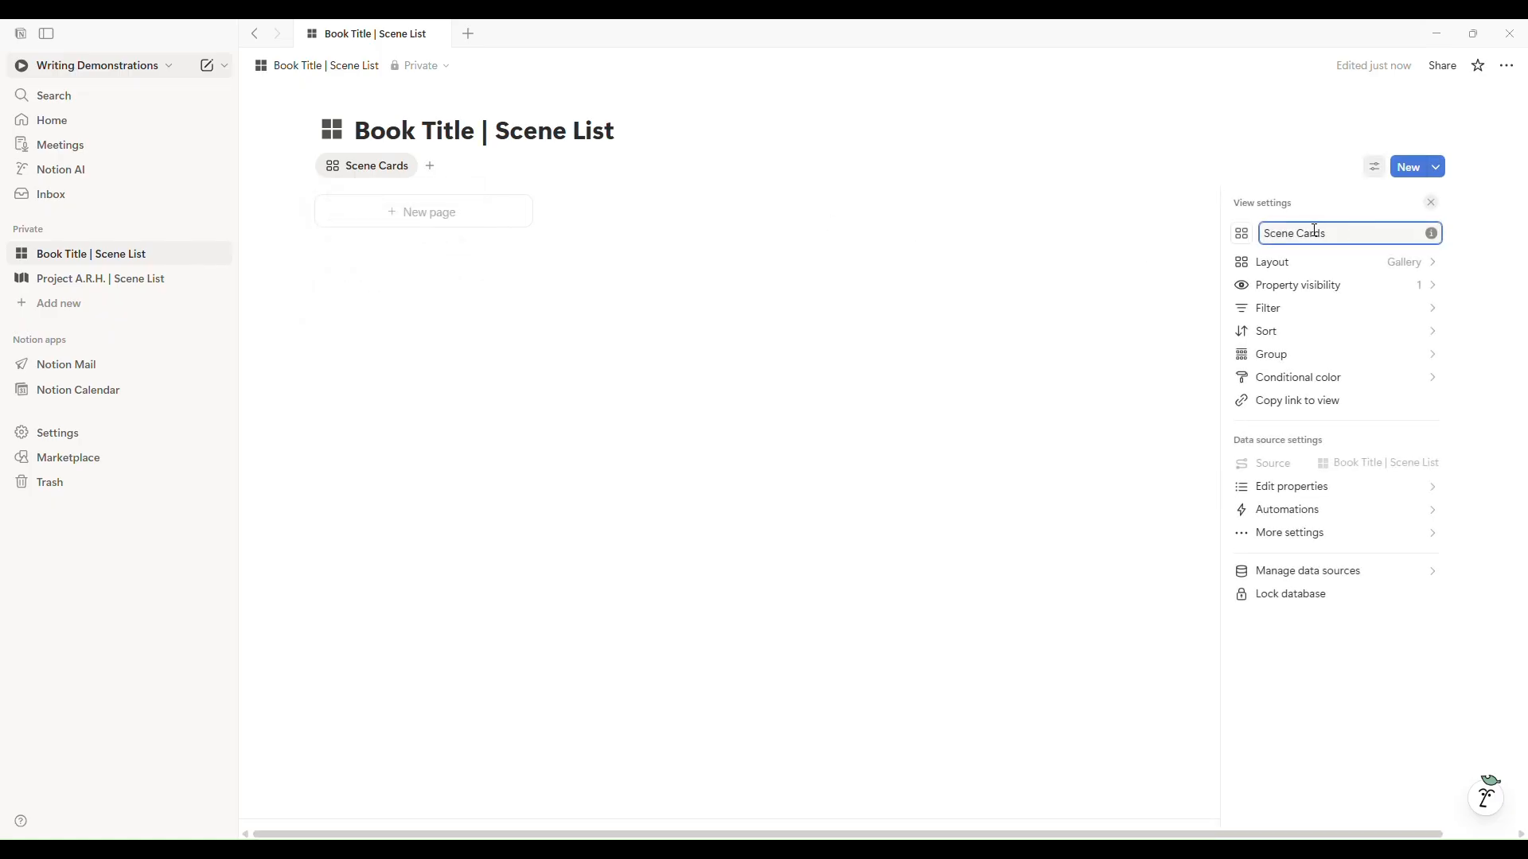
click(1242, 234)
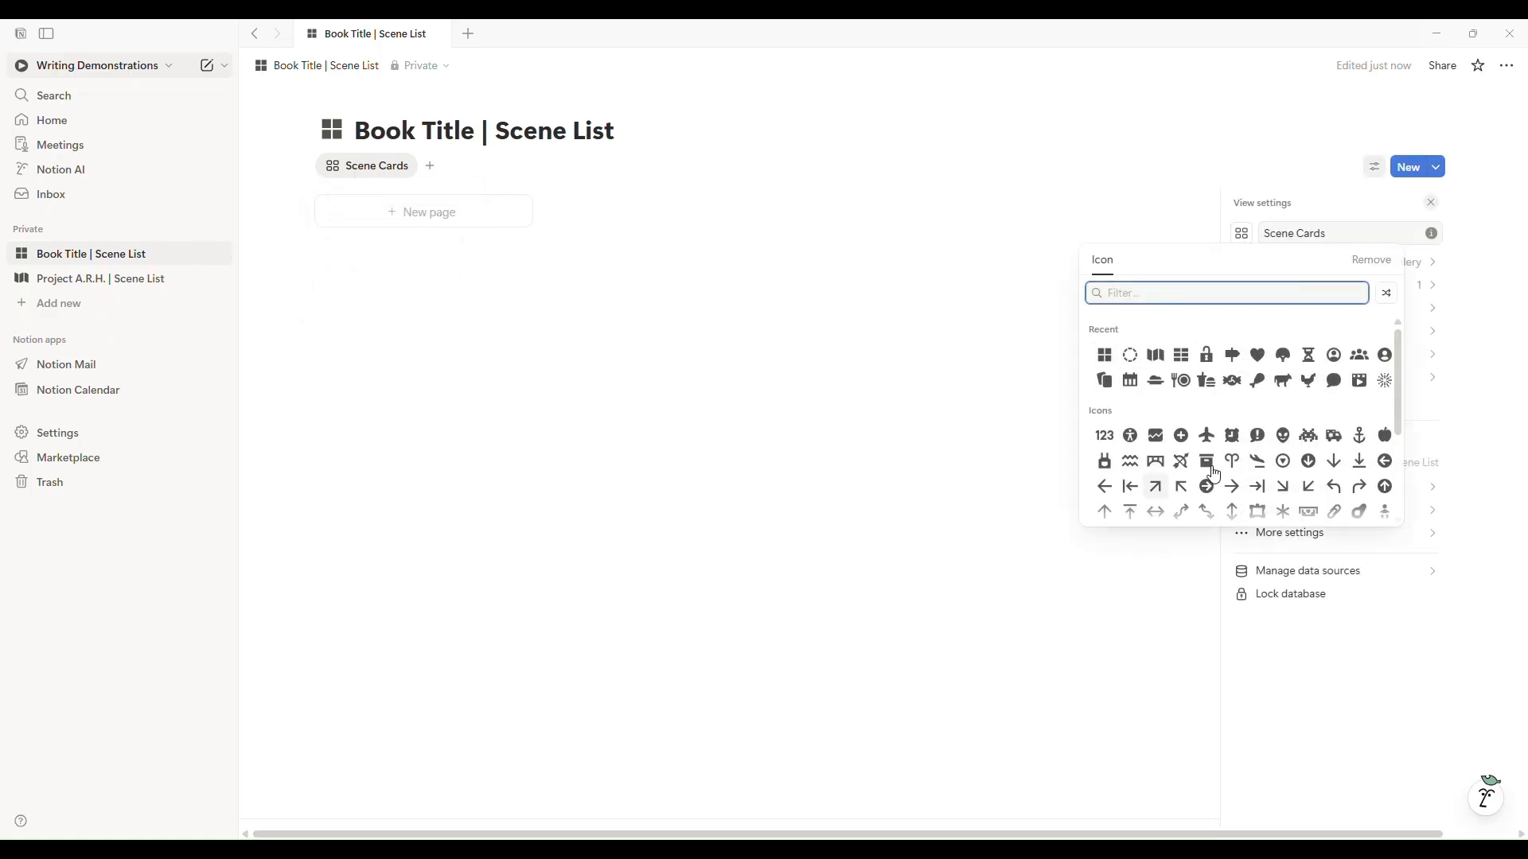
click(338, 200)
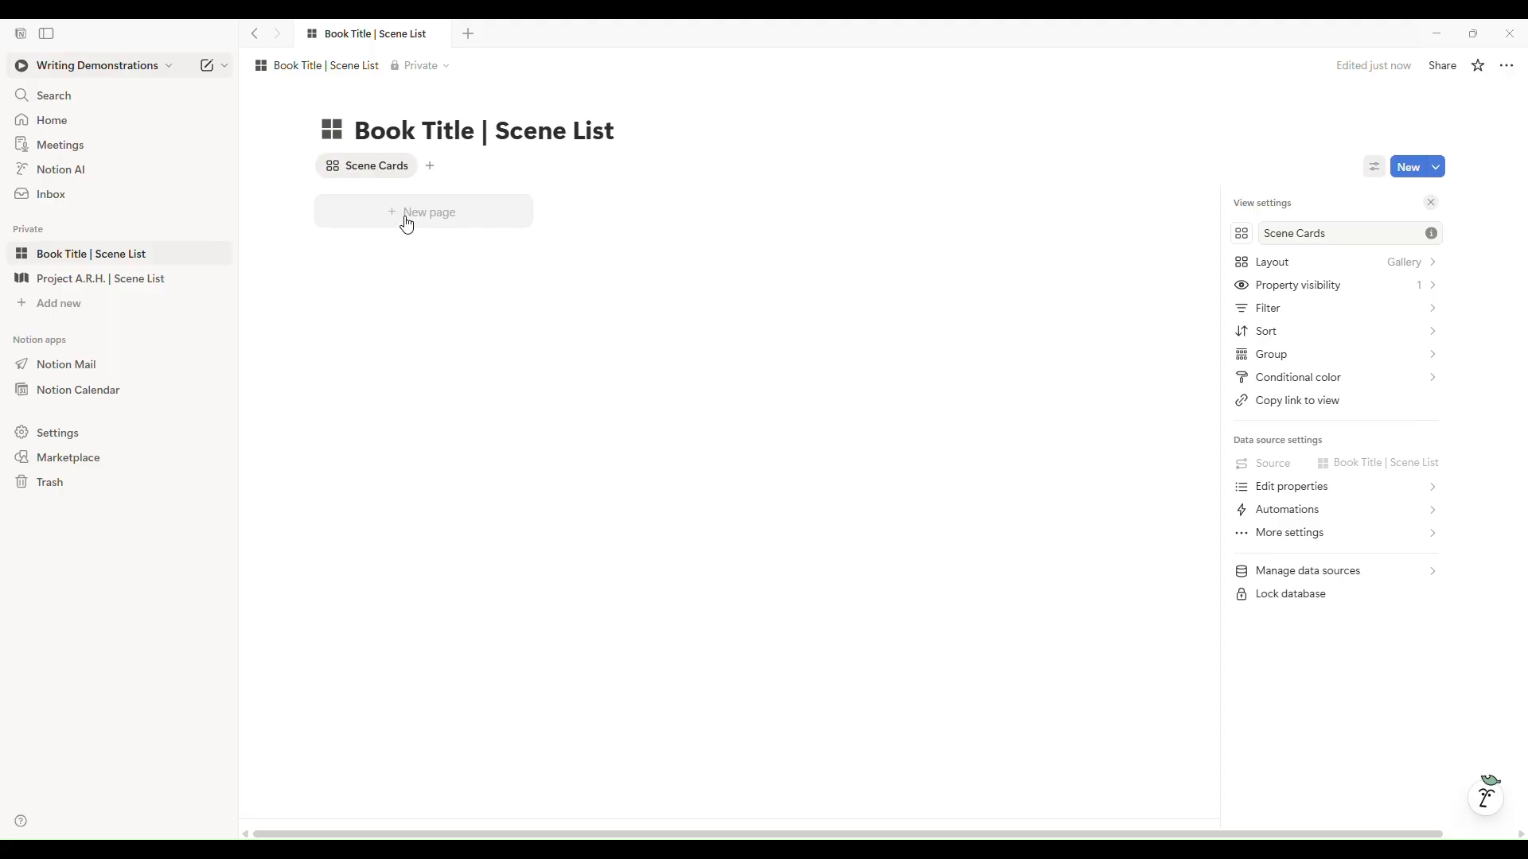
Step: Add a new page to the gallery and title it "The Letter"
click(430, 226)
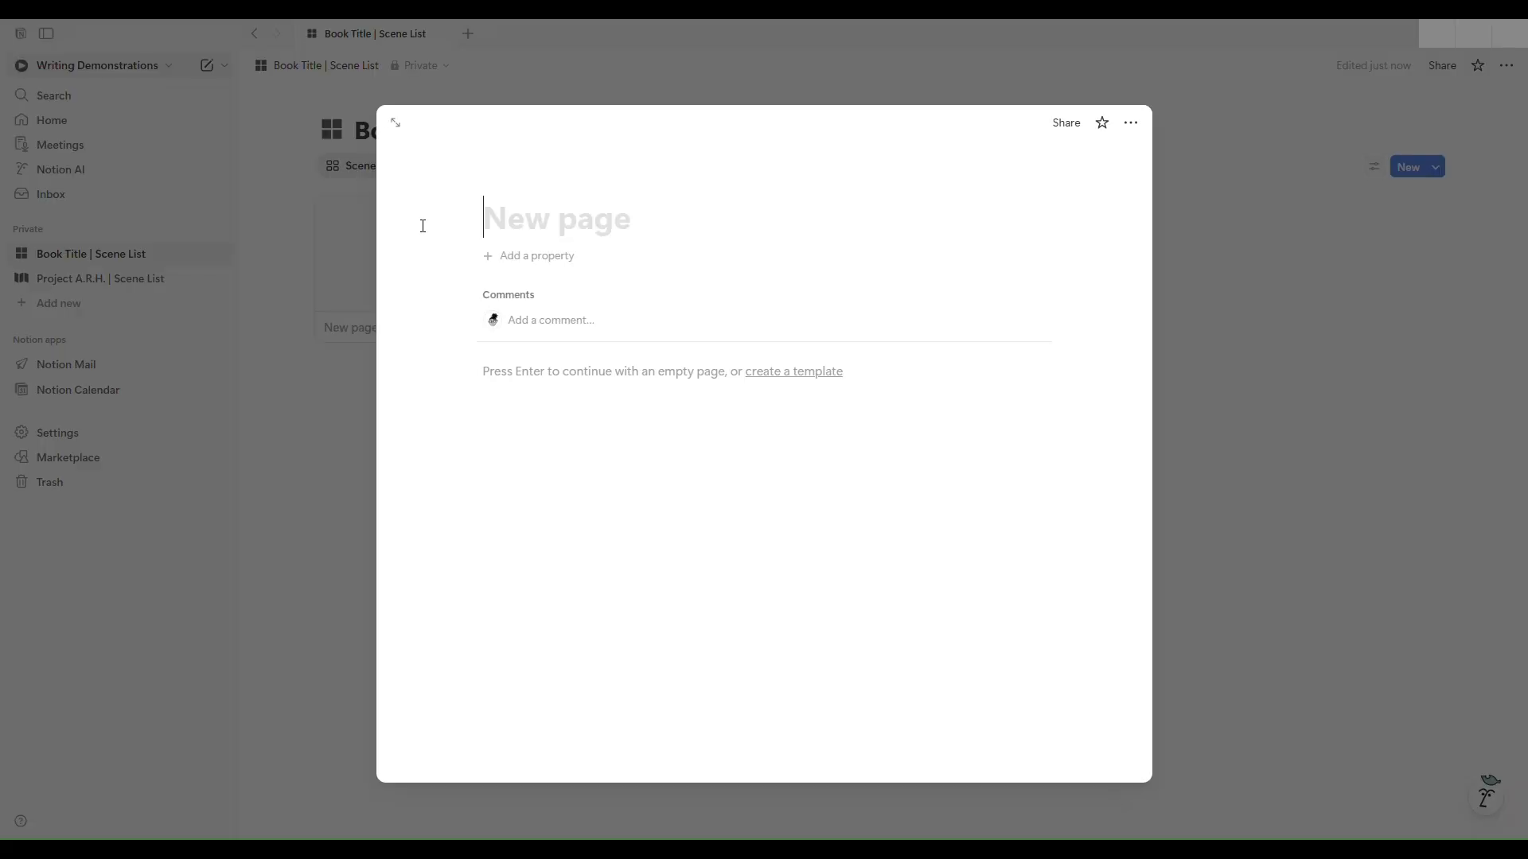
text(The Letter)
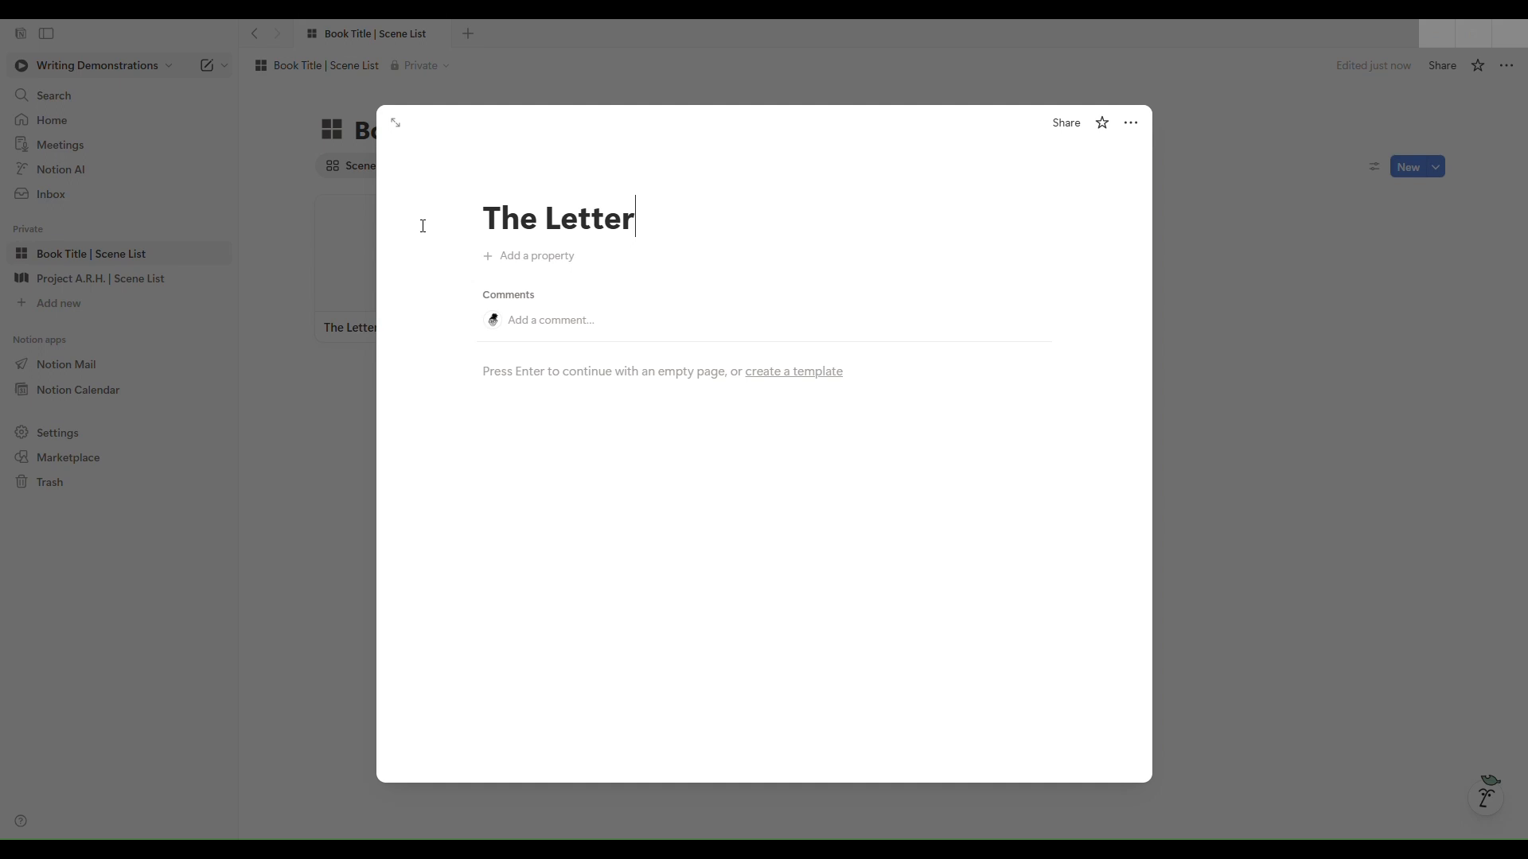
Step: Try "Scene 1" and "Hook" as alternative titles for the page and restore "The Letter"
key(BackSpace)
key(BackSpace)
key(BackSpace)
key(BackSpace)
key(BackSpace)
key(BackSpace)
key(BackSpace)
key(BackSpace)
key(BackSpace)
key(BackSpace)
text(Scene 2)
key(BackSpace)
text(1)
key(BackSpace)
key(BackSpace)
key(BackSpace)
key(BackSpace)
key(BackSpace)
key(BackSpace)
key(BackSpace)
text(Hook)
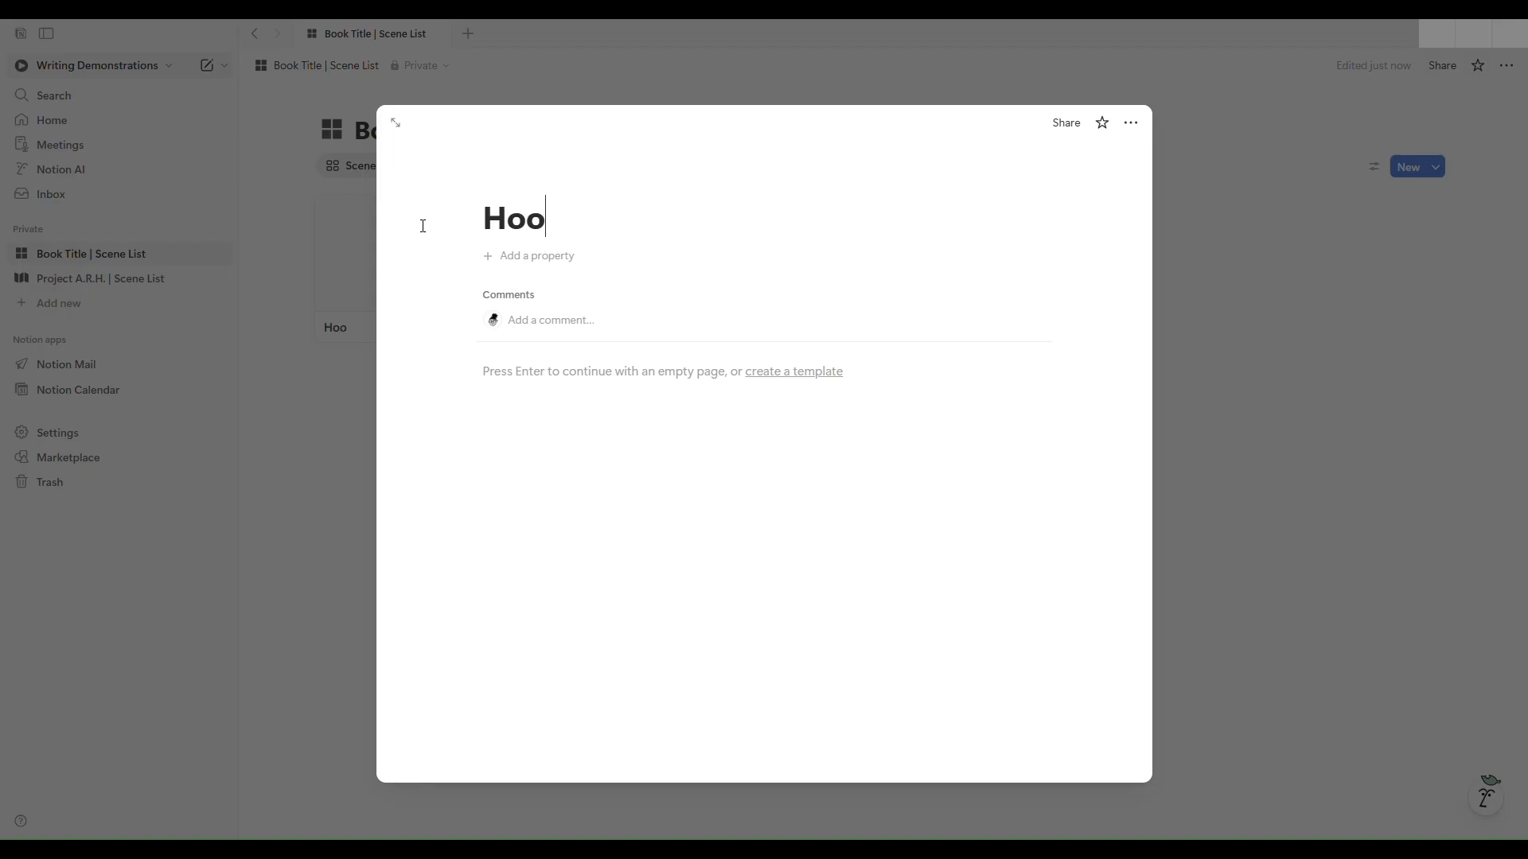
key(BackSpace)
key(BackSpace)
key(BackSpace)
key(BackSpace)
text(The Letter)
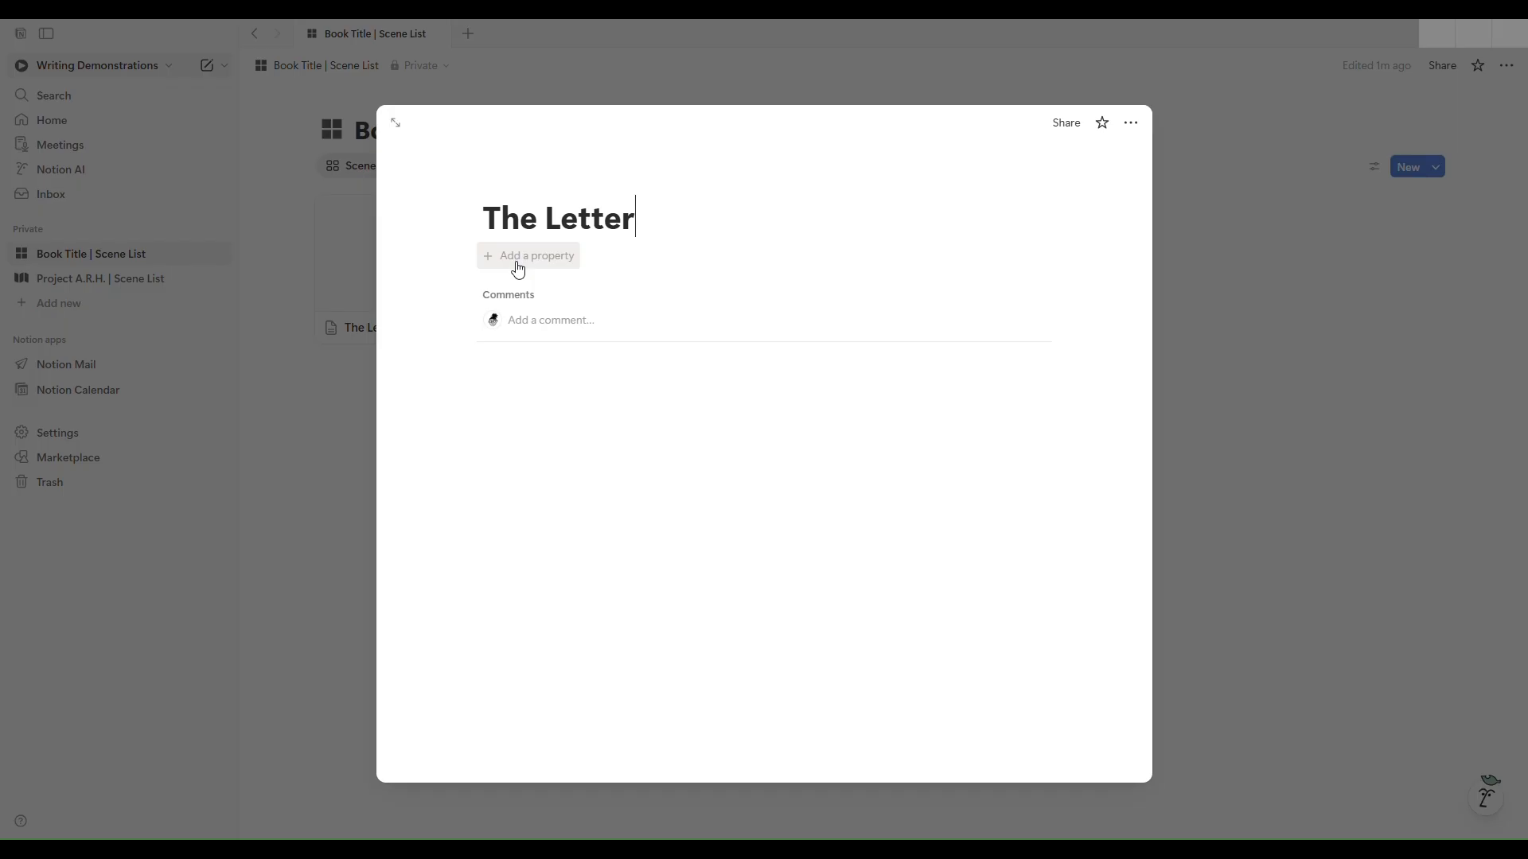
Step: Add a Status property to The Letter page
click(517, 268)
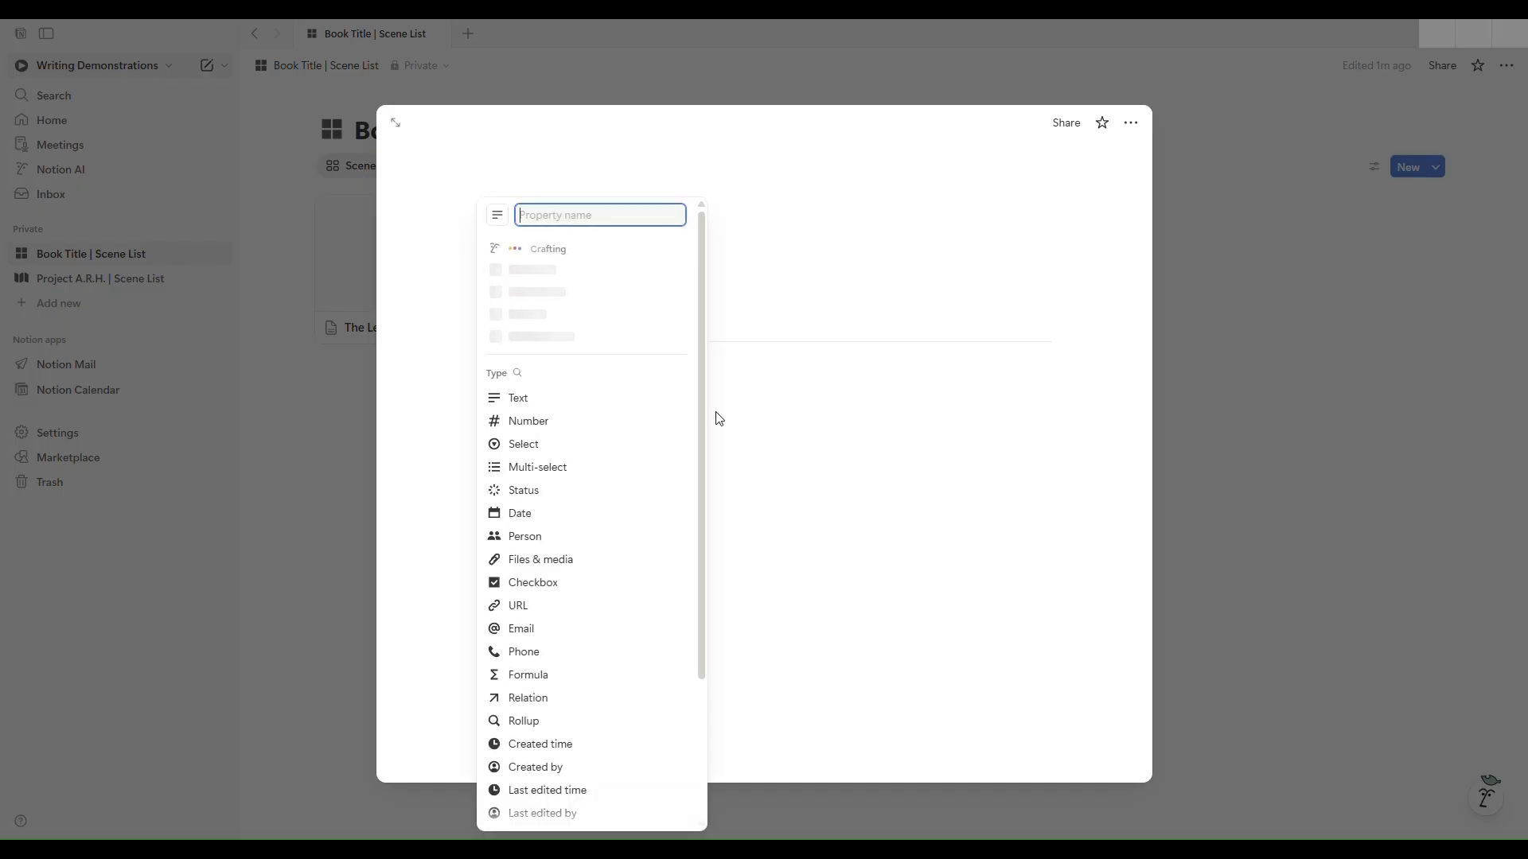
mouse_move(684, 408)
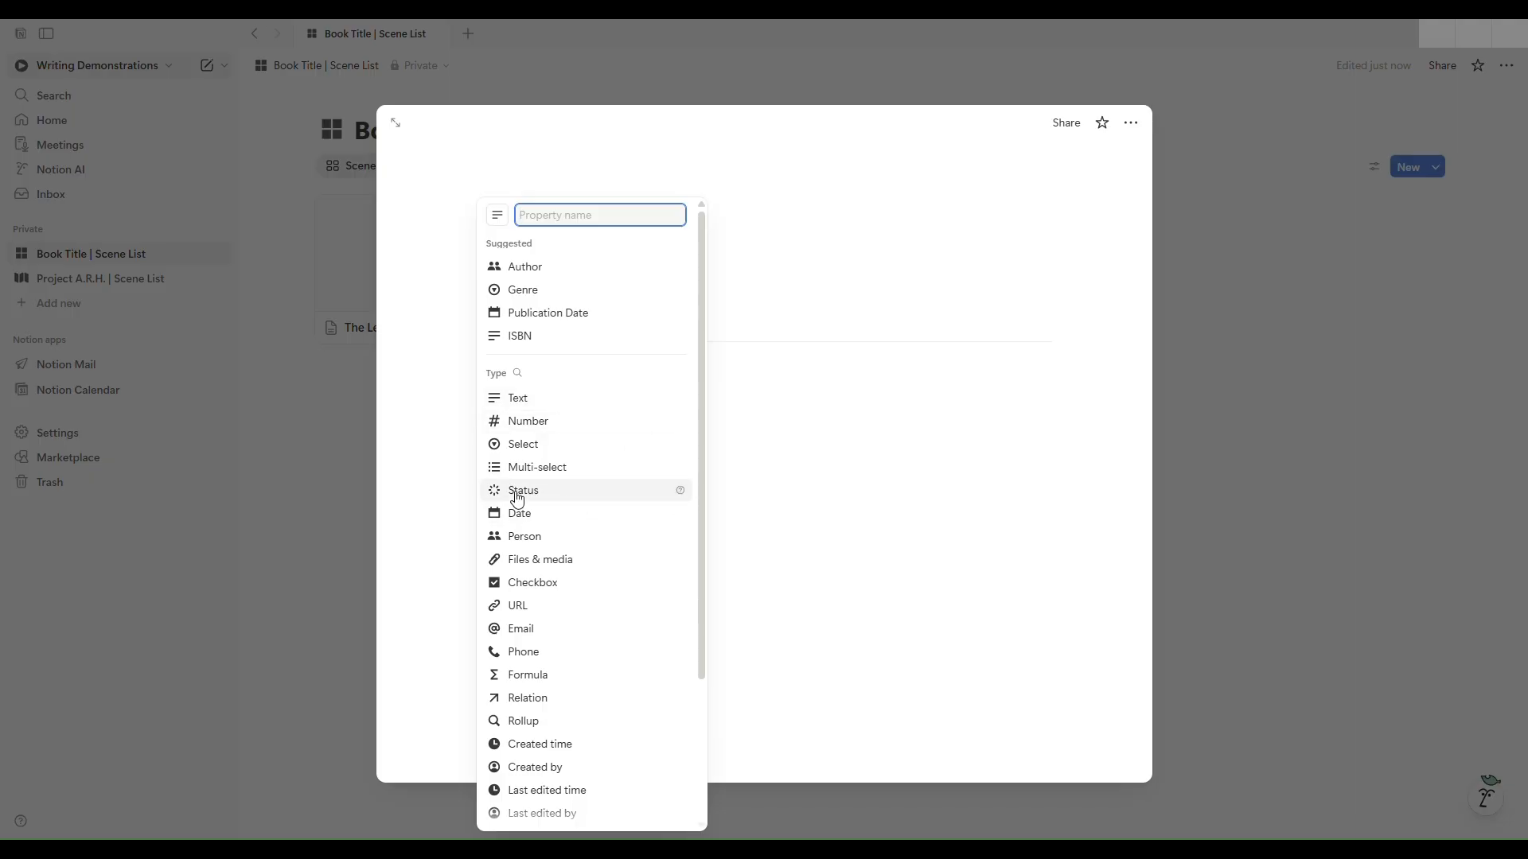
click(564, 503)
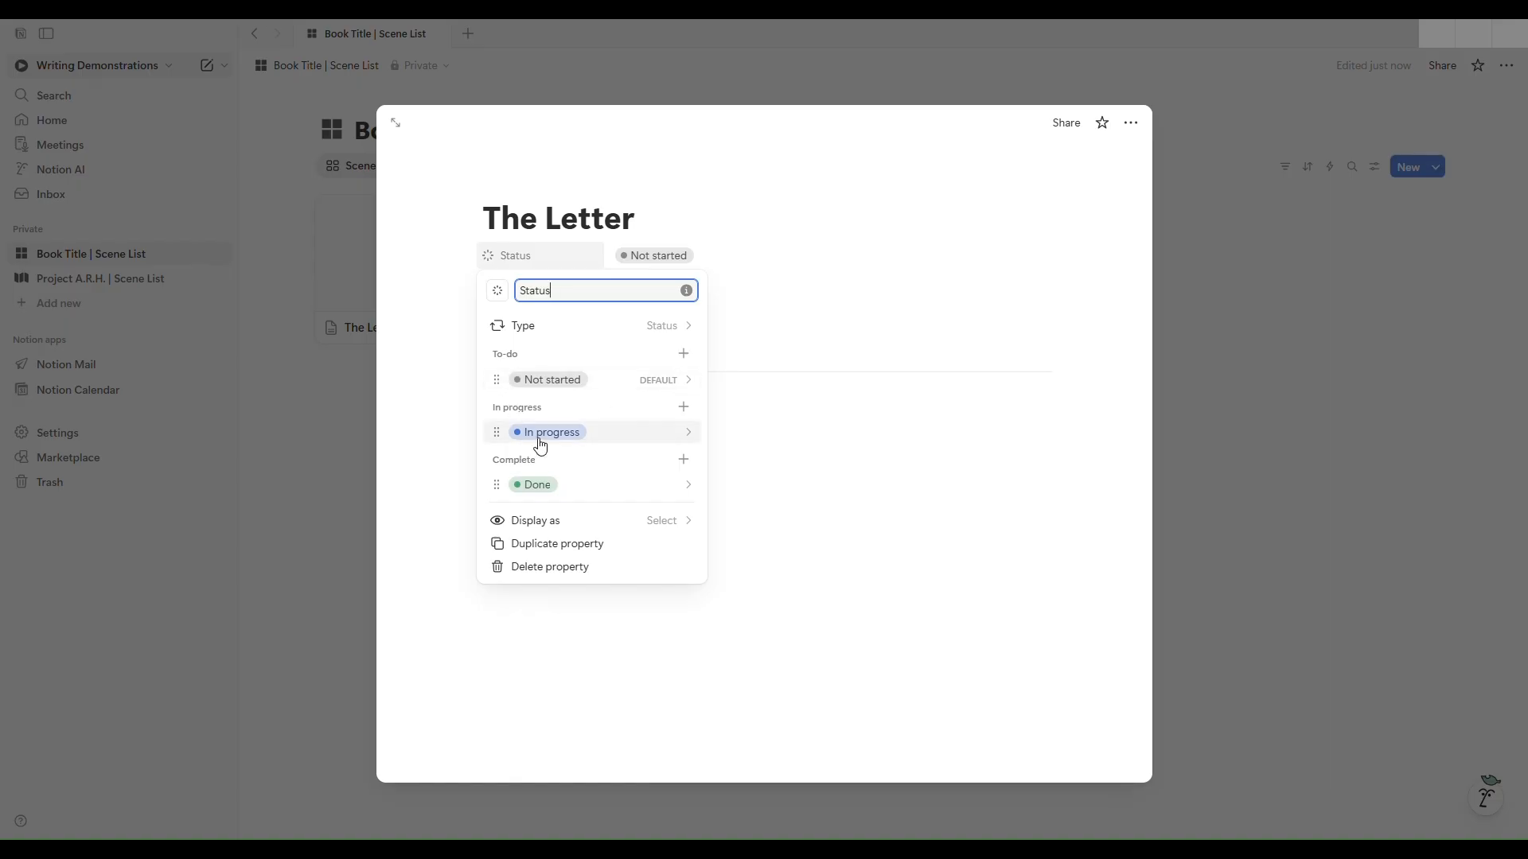
Step: Rename the Done option of the Status property as "Finished"
click(606, 483)
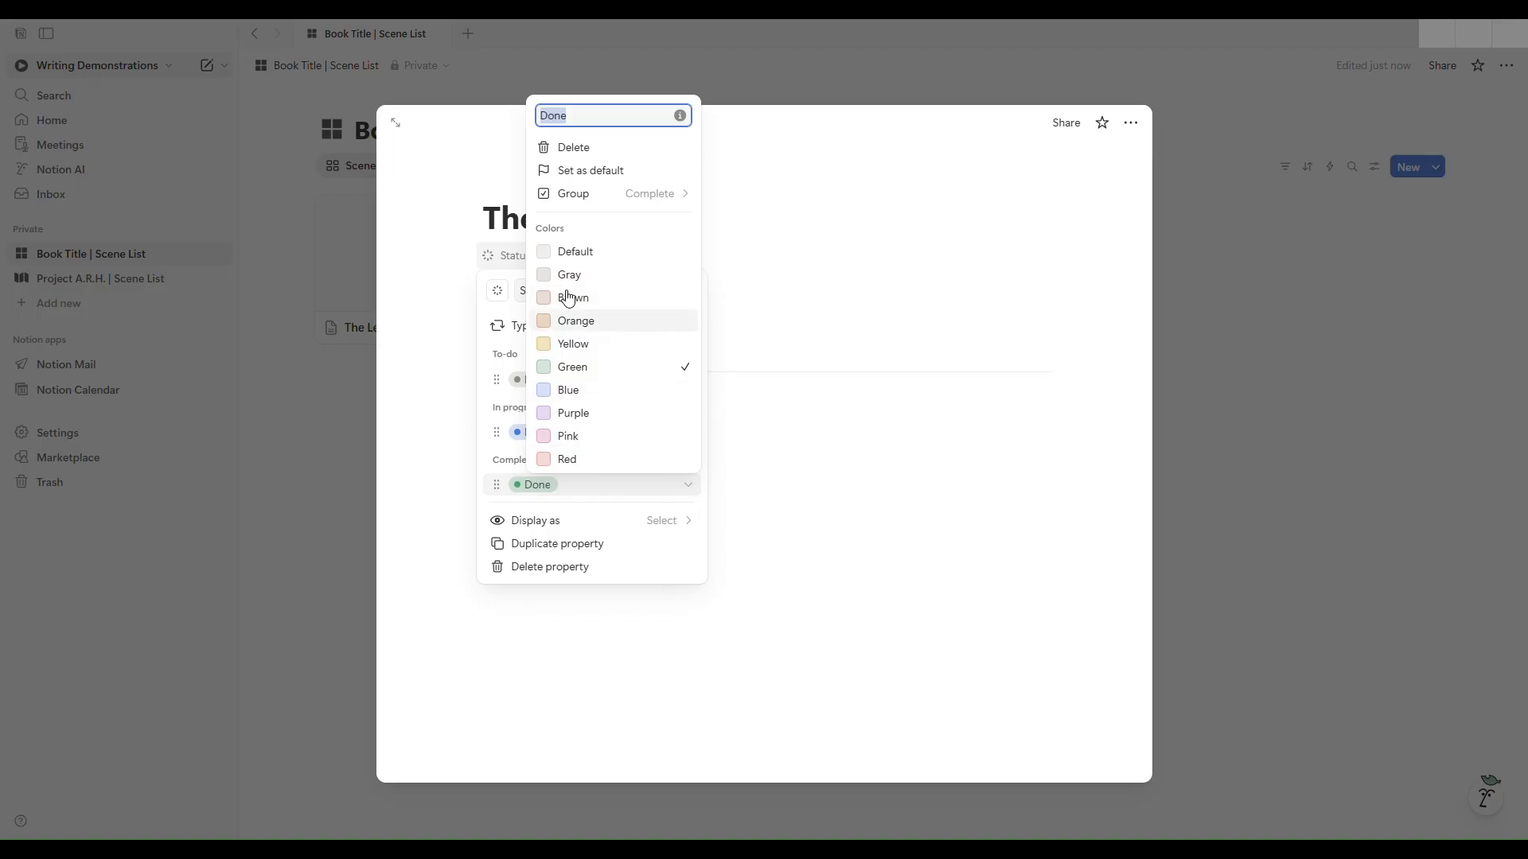
text(Finished)
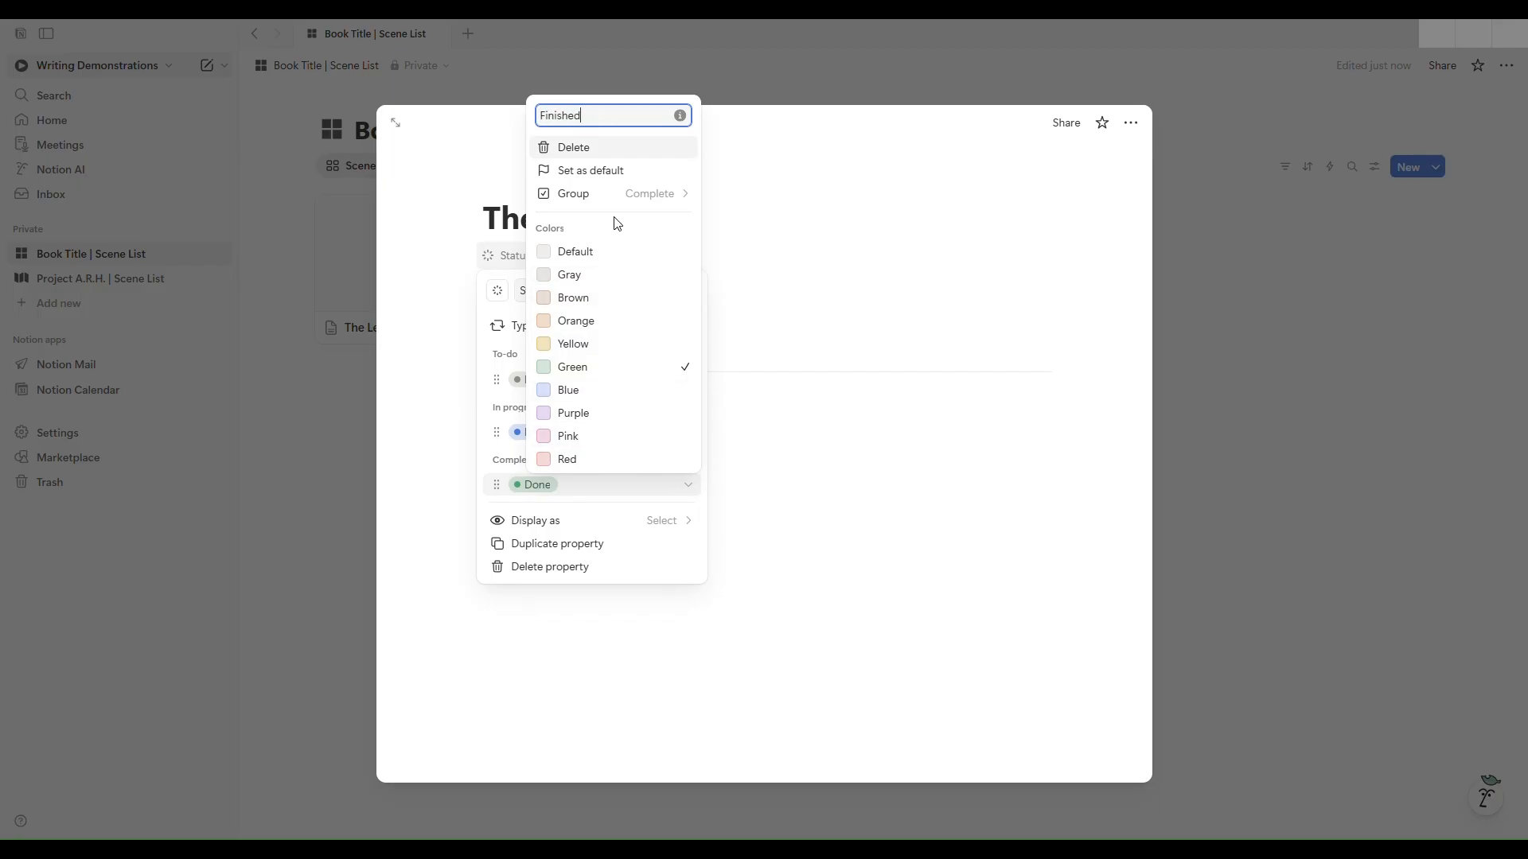
click(572, 528)
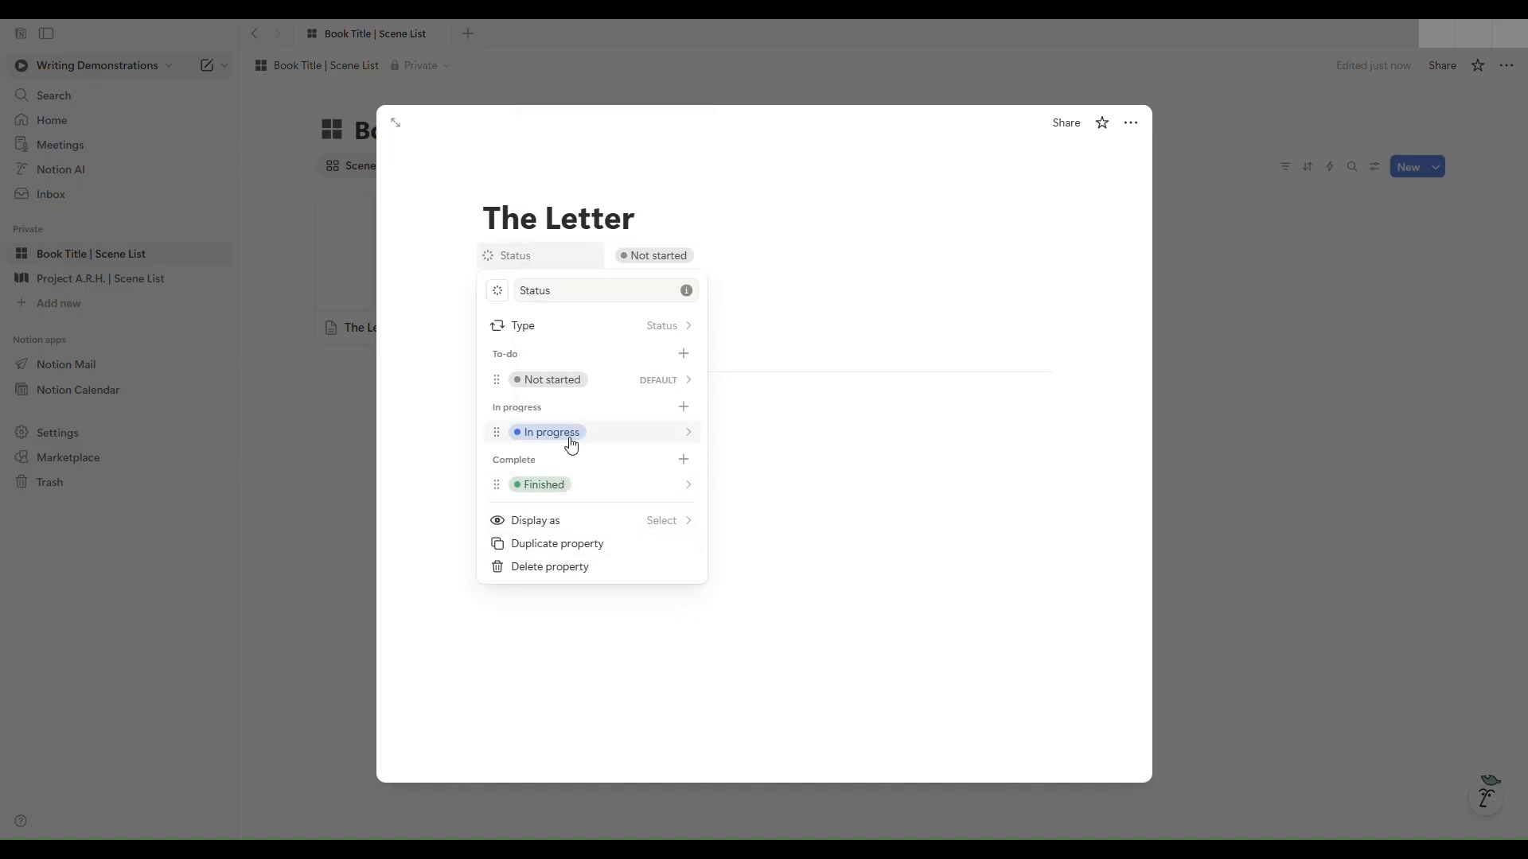
Step: Add a "First Draft" option to the Complete group of the Status property
click(683, 460)
text(First Draft)
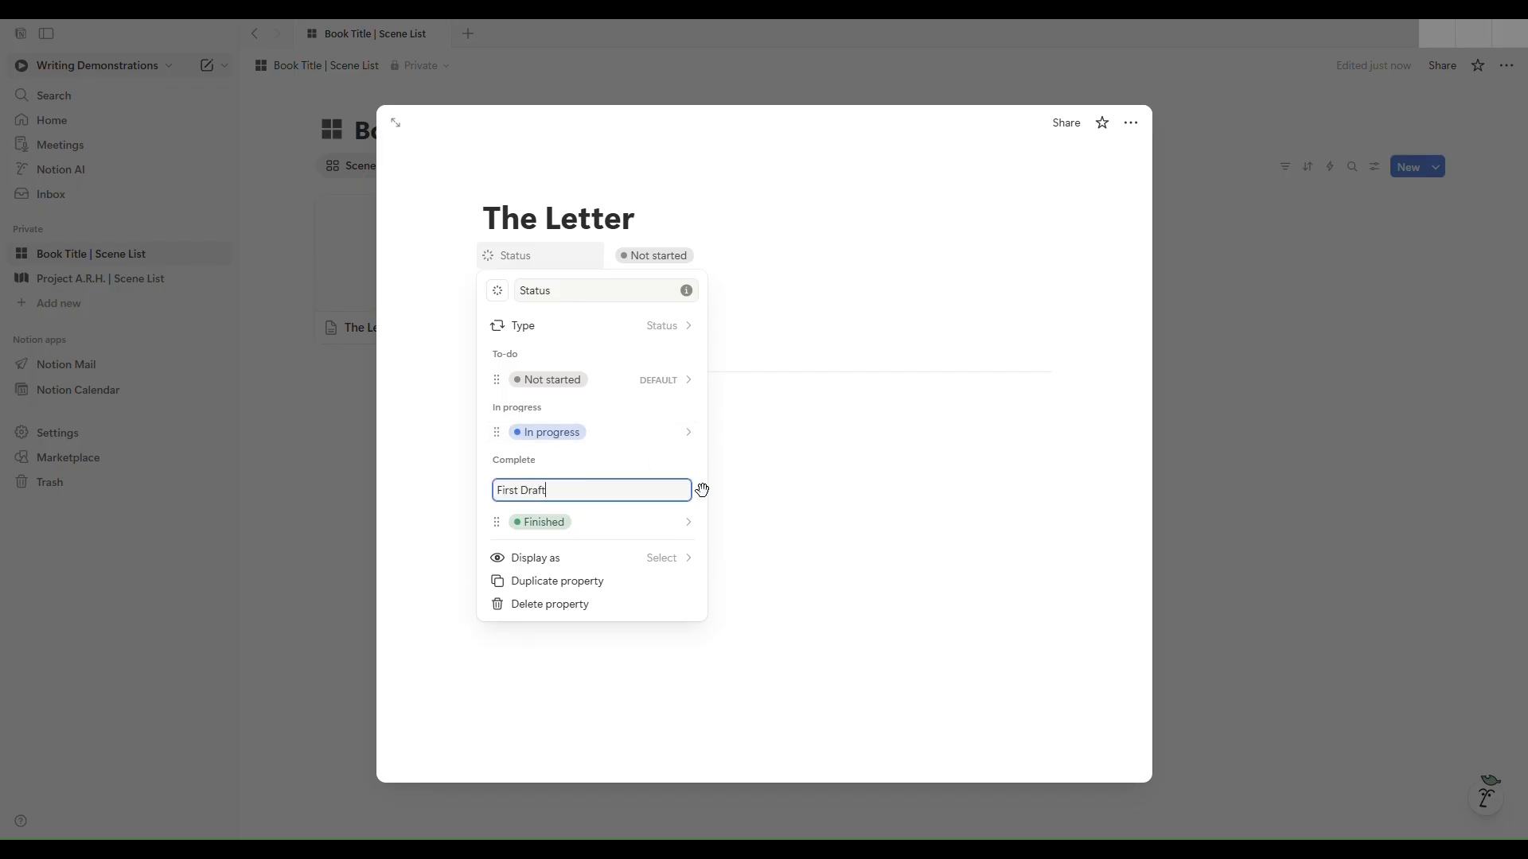
key(Return)
key(Escape)
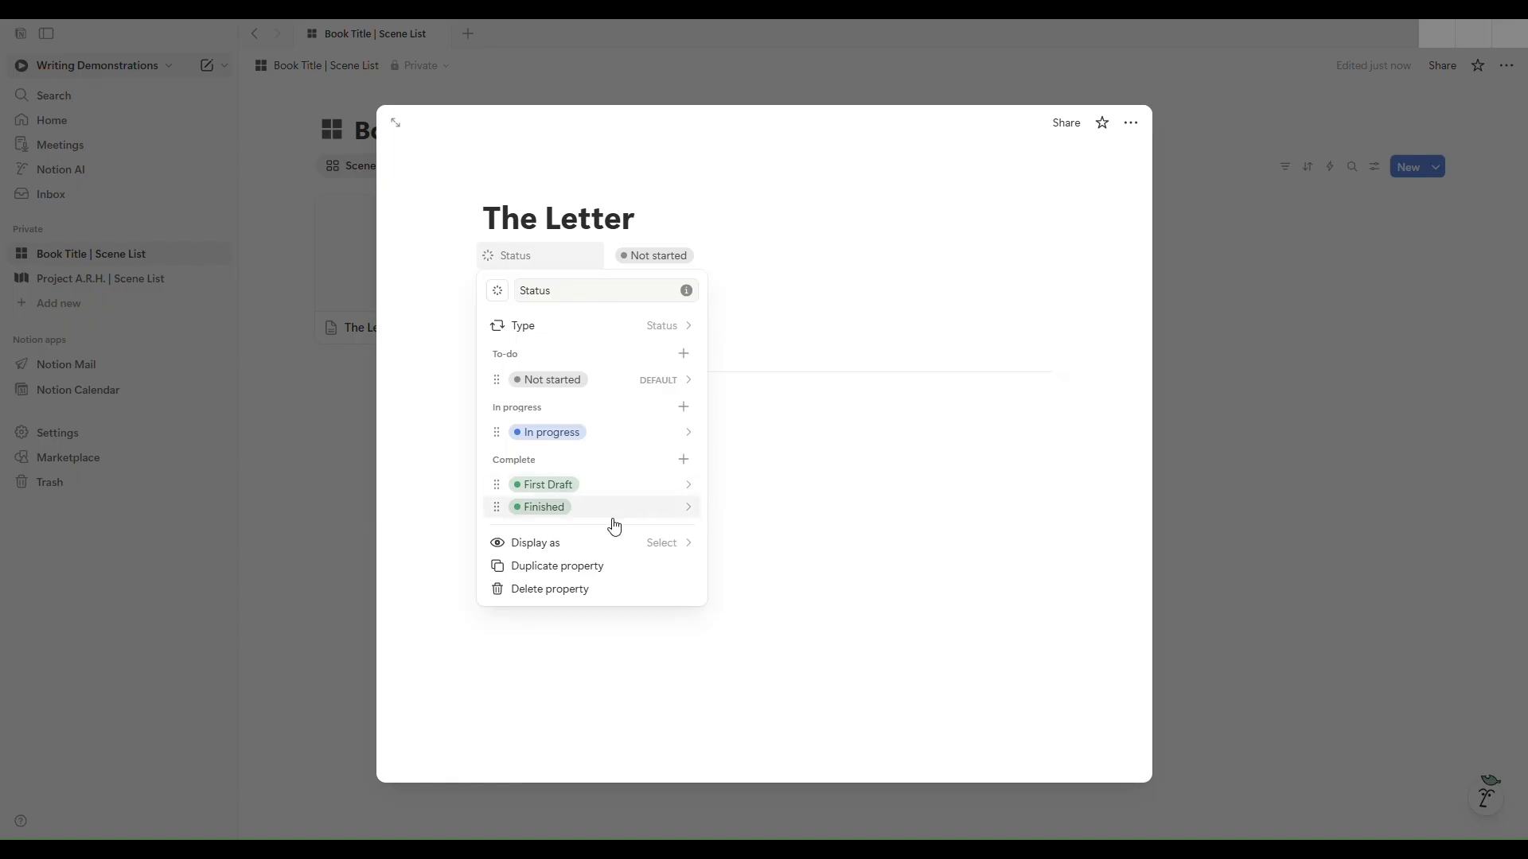
Step: Color the First Draft status option purple and move it into the To-do group below Not started
click(614, 487)
click(623, 414)
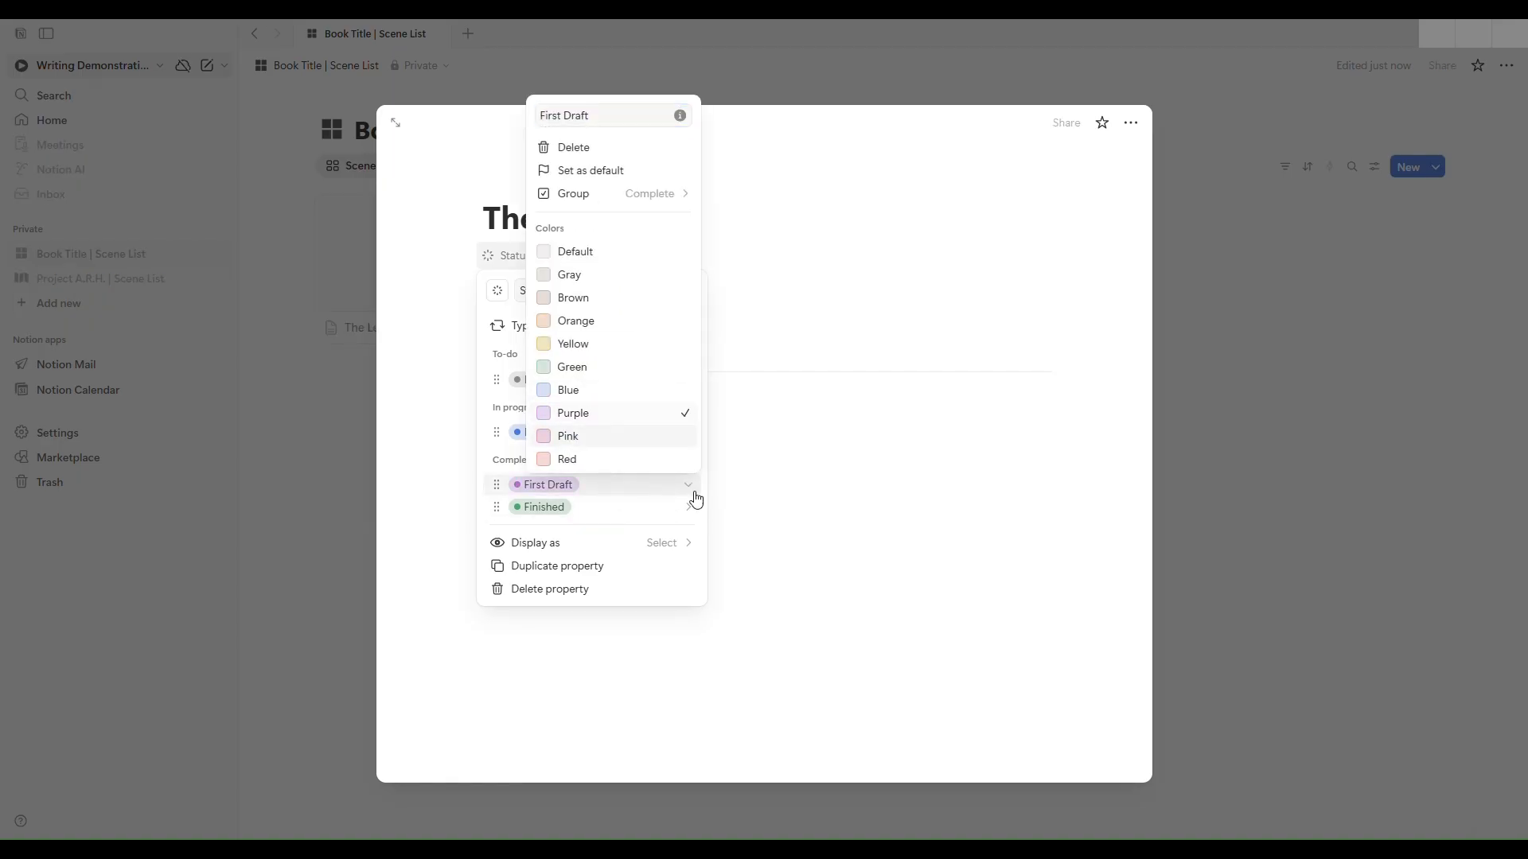
click(641, 491)
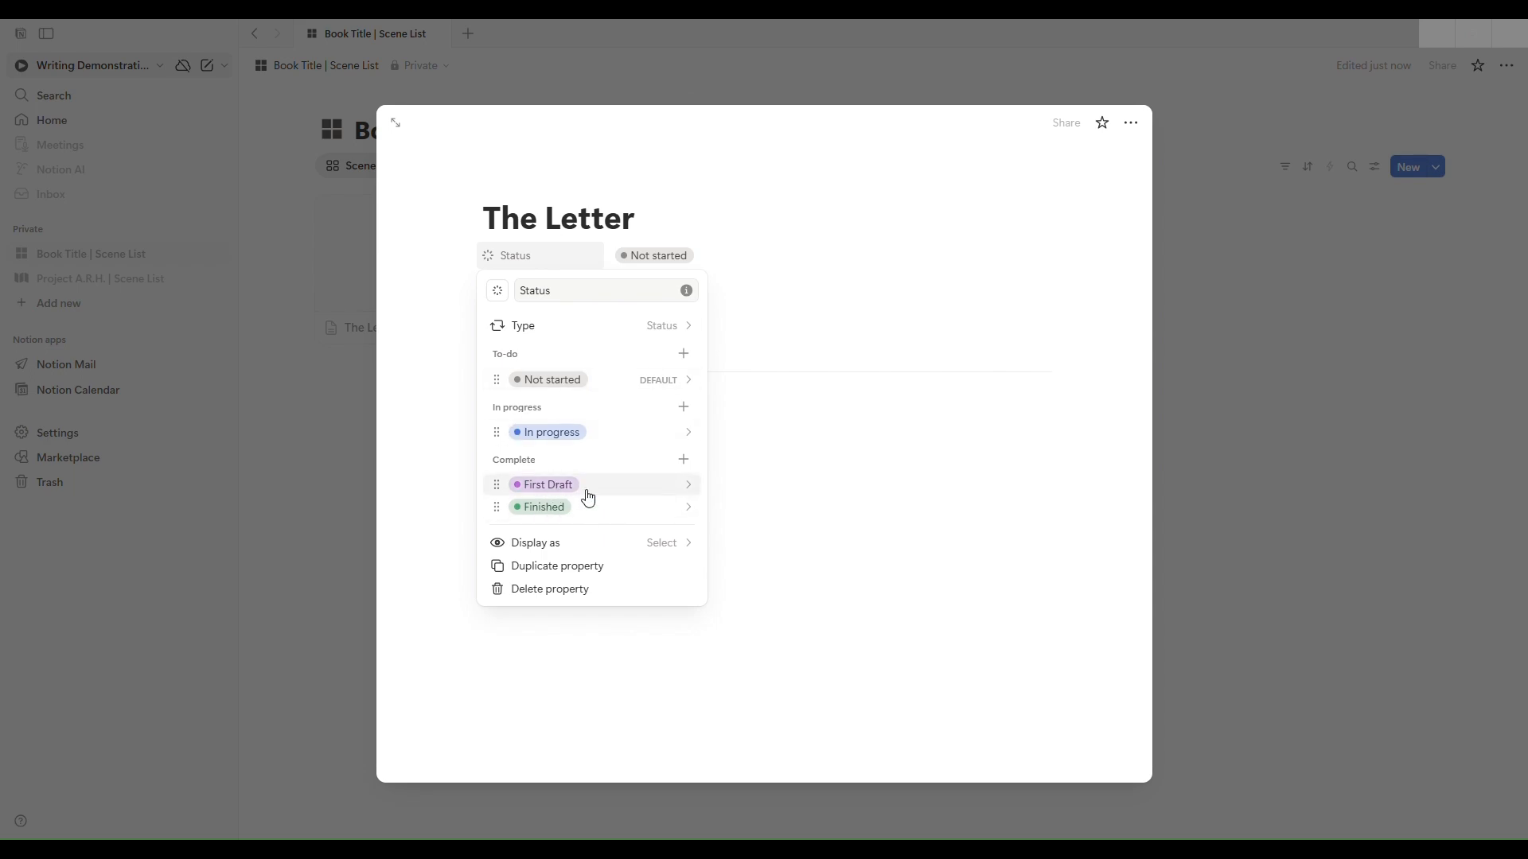
drag(493, 488, 506, 405)
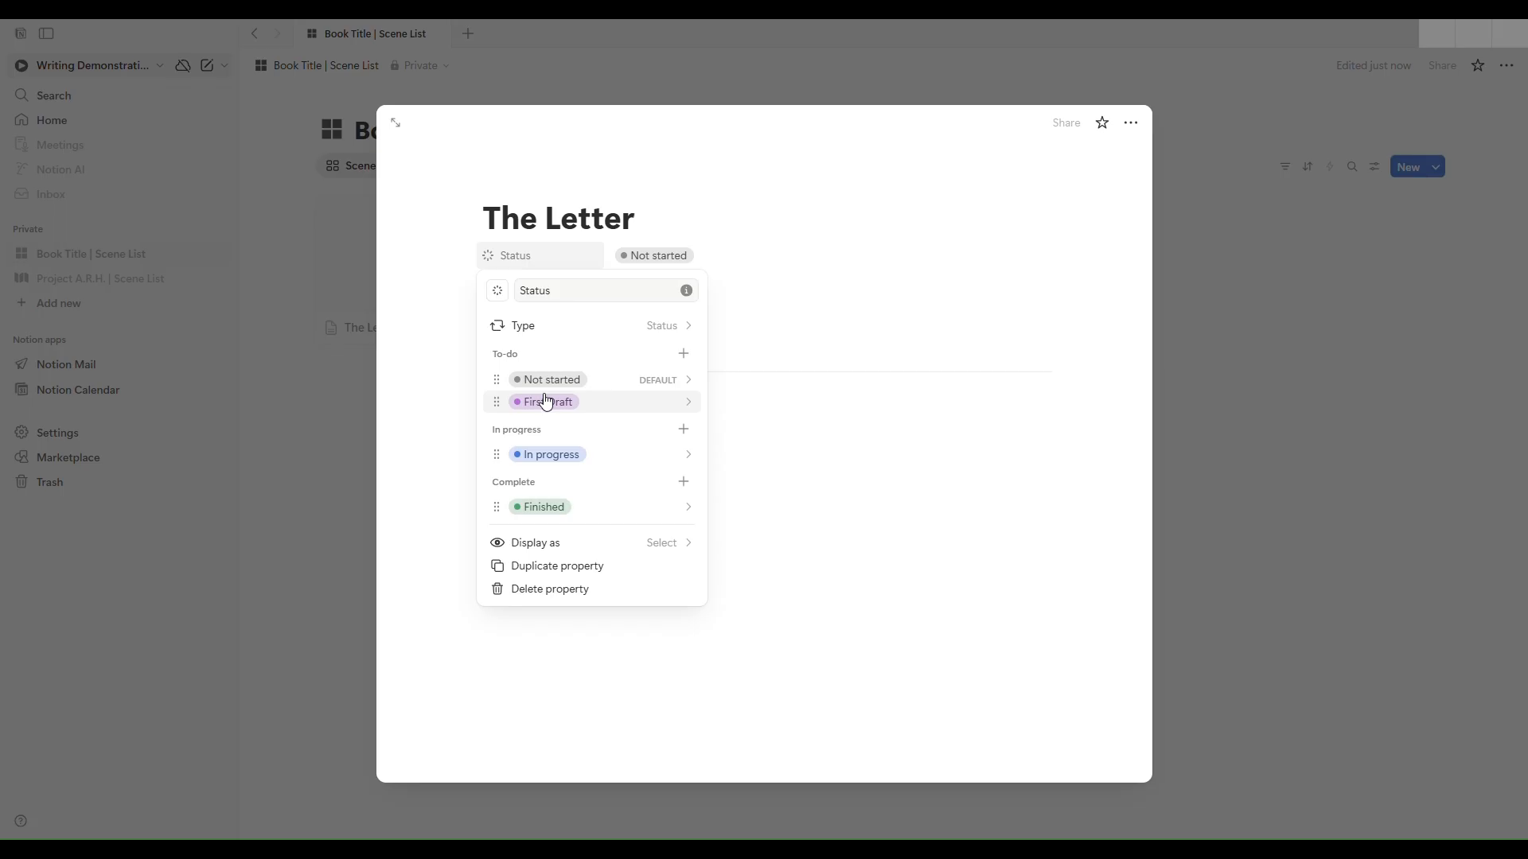
Step: Add a "Second Draft" option to the Complete group of the Status property
click(689, 483)
text(Sercond)
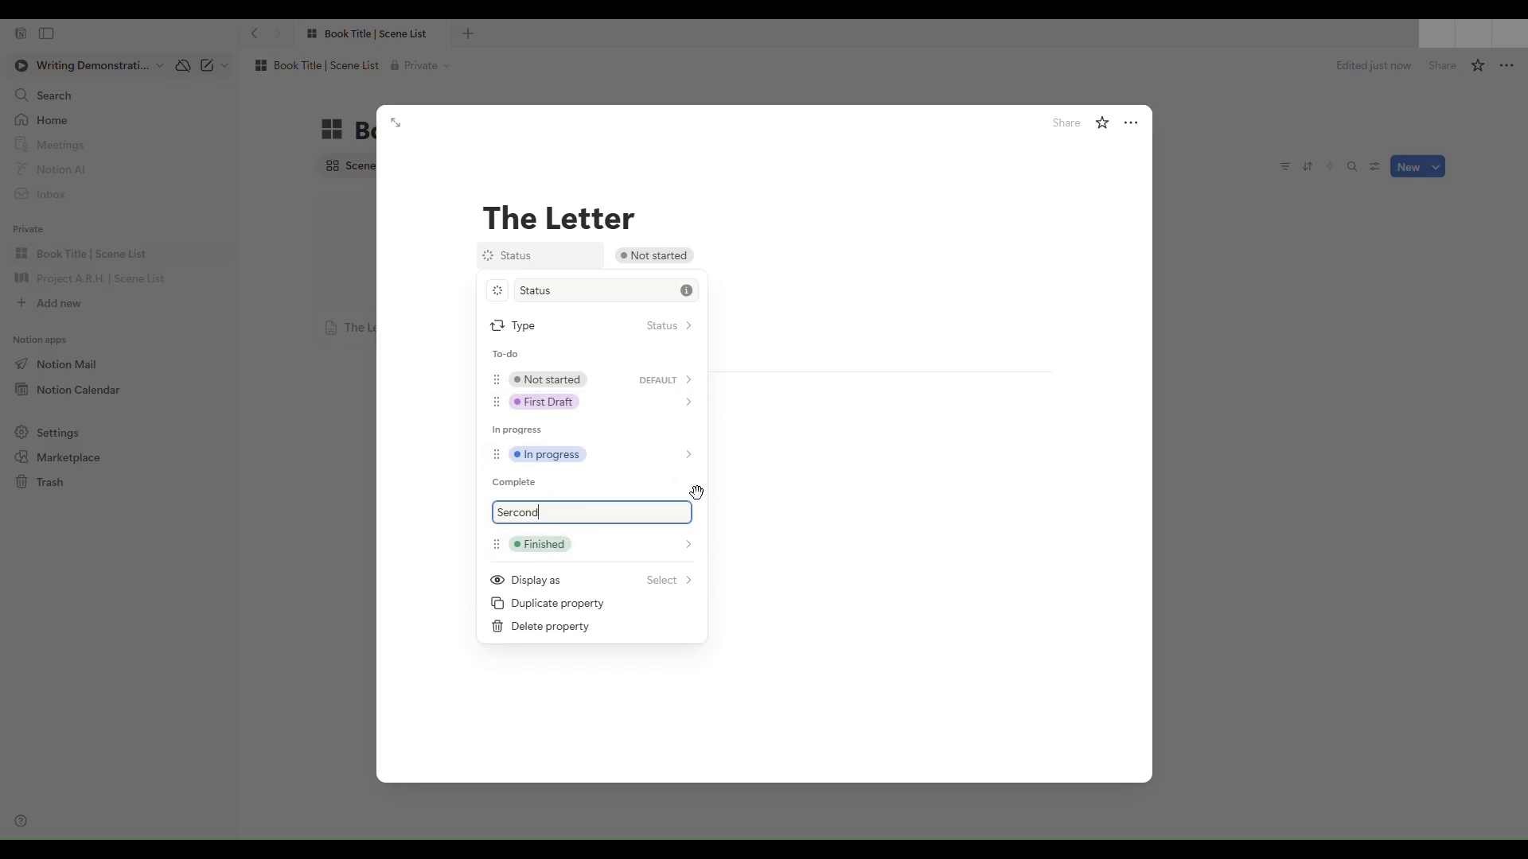
key(BackSpace)
key(BackSpace)
key(BackSpace)
key(BackSpace)
key(BackSpace)
text(cond Draft)
key(Return)
key(Escape)
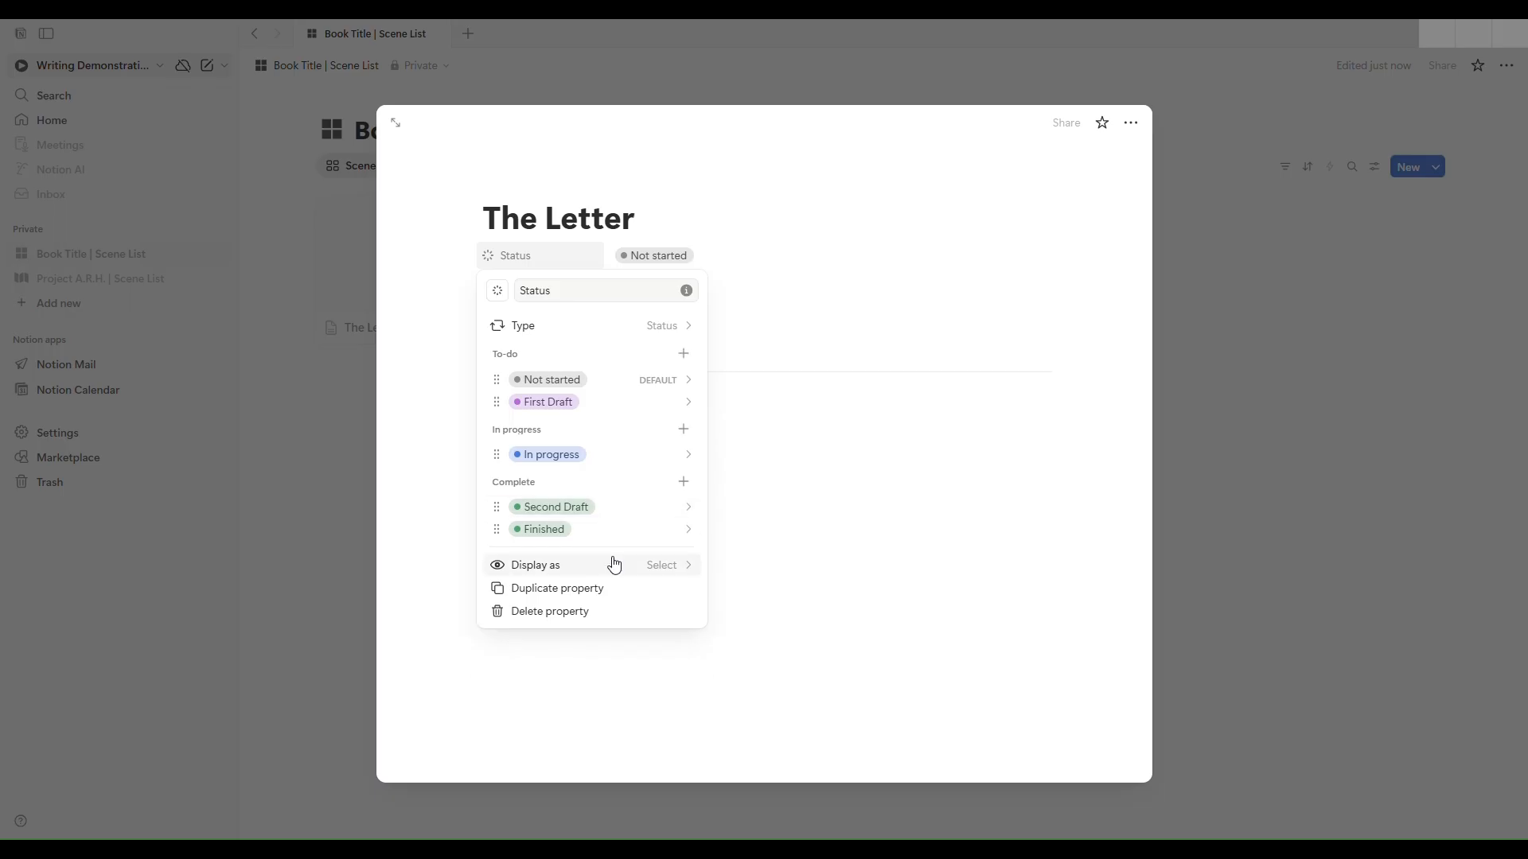
Step: Color the Second Draft status option red and close the Status property settings
click(607, 517)
click(607, 483)
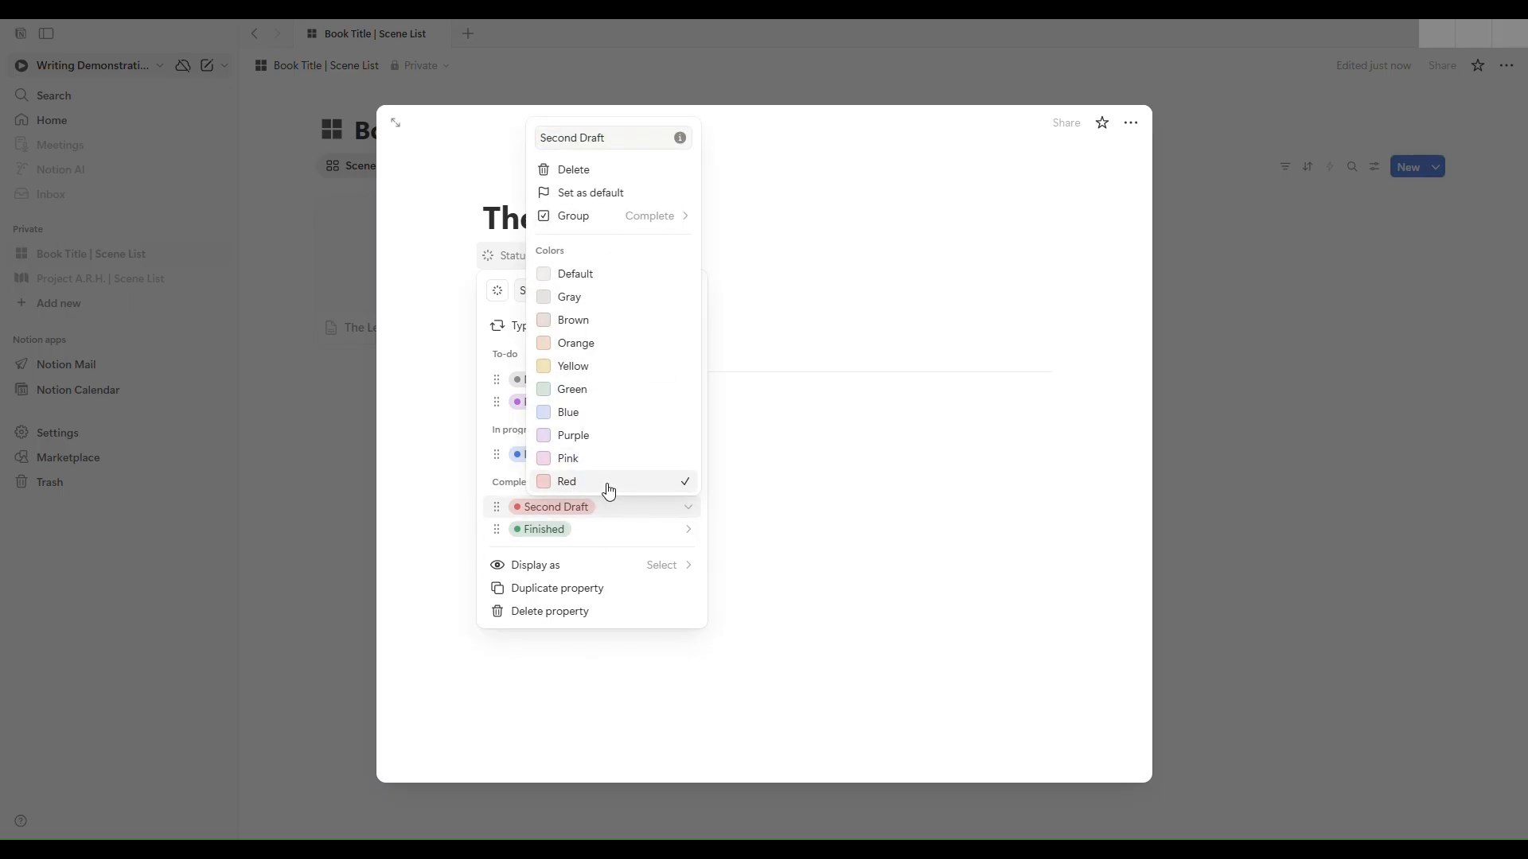
click(791, 495)
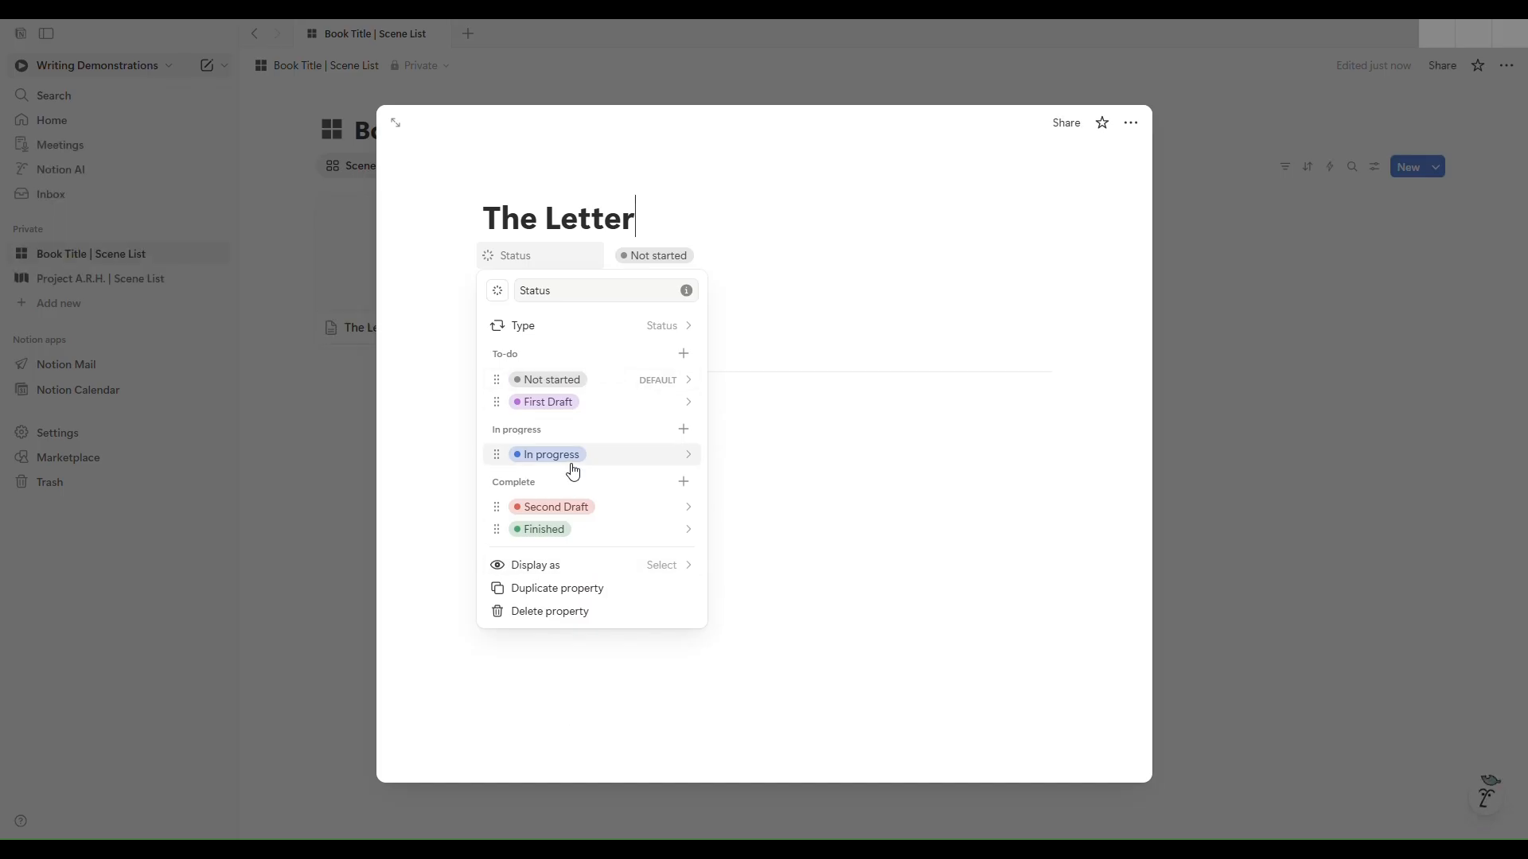
click(873, 436)
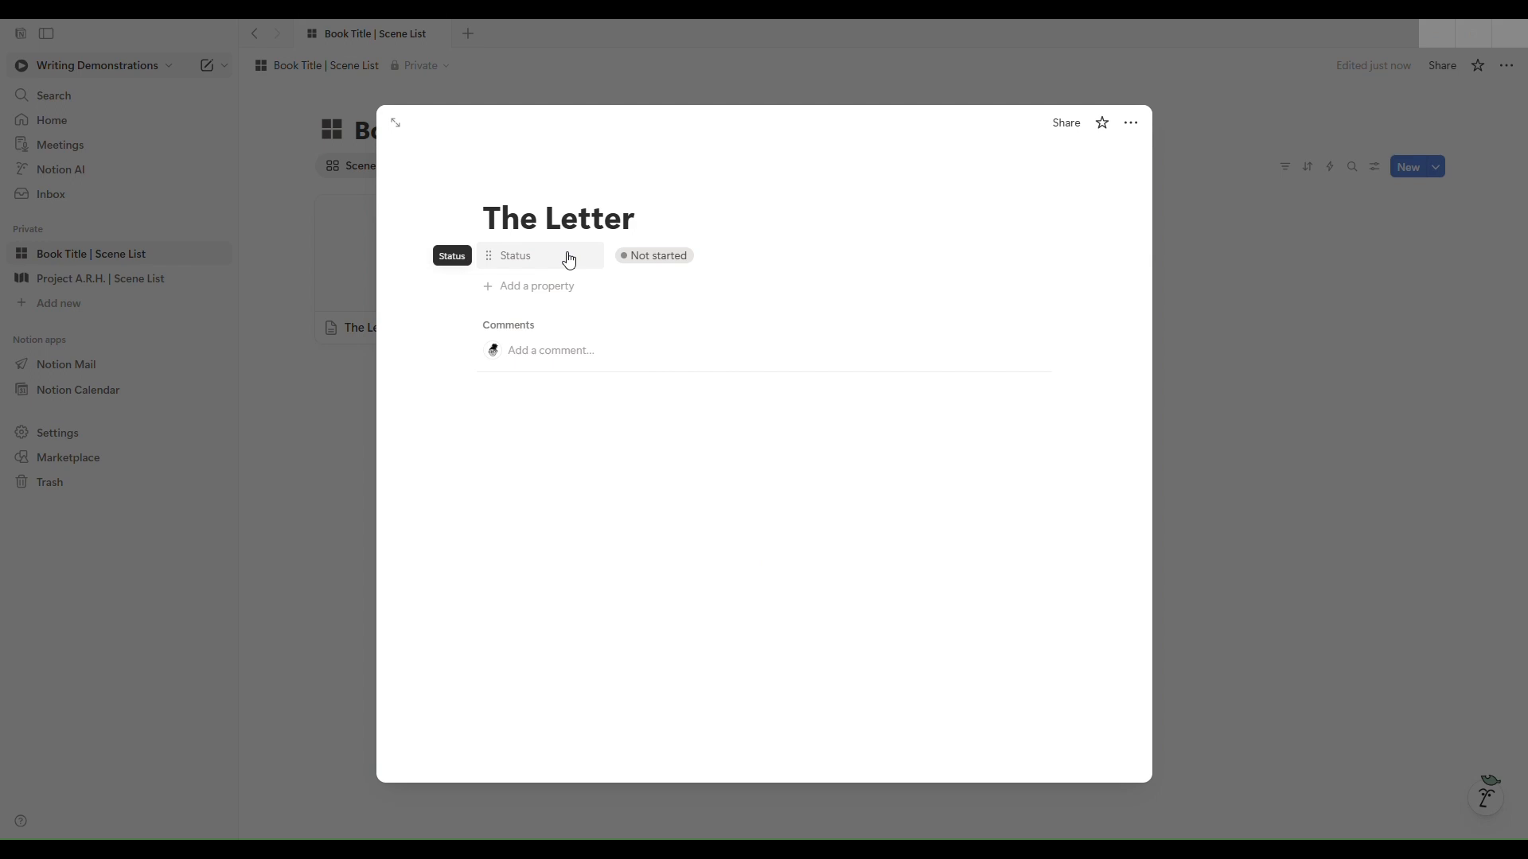
Step: Add a Select property named "POV" to The Letter page and give it the filled person icon
click(508, 288)
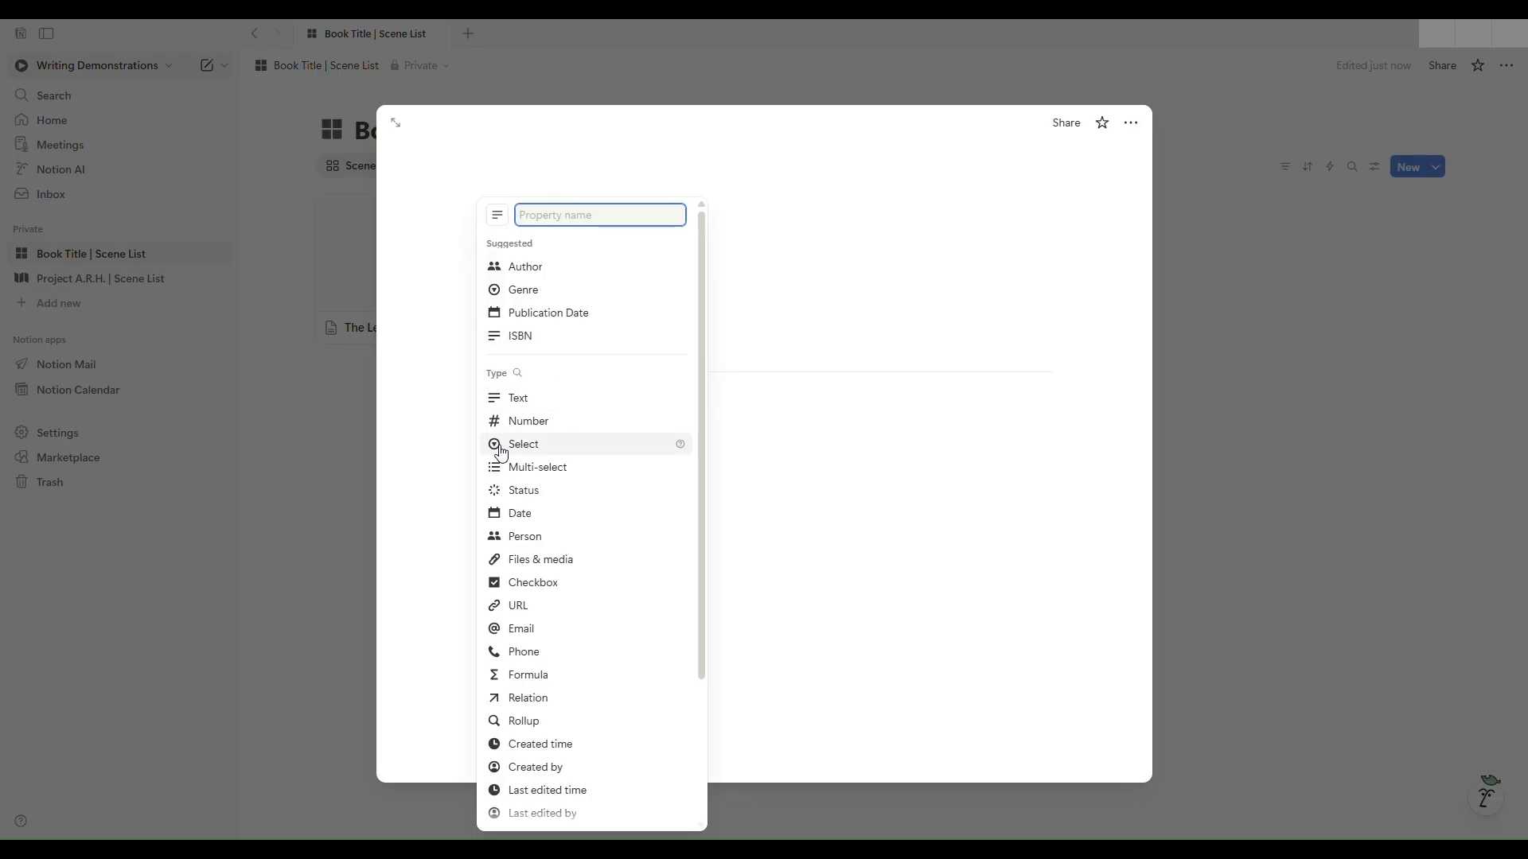
click(550, 447)
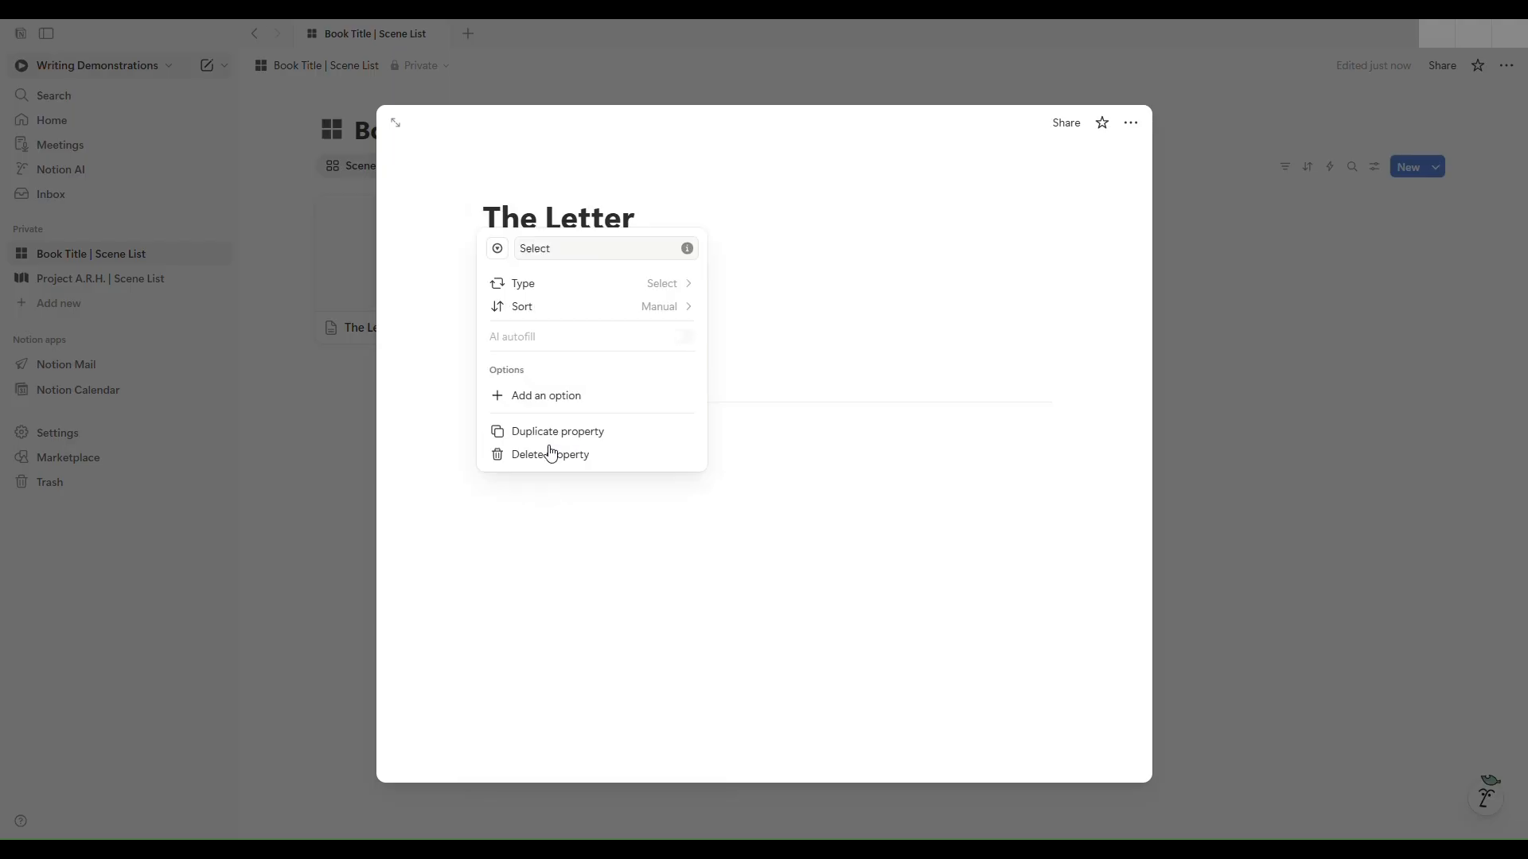
key(ctrl+a)
text(POV)
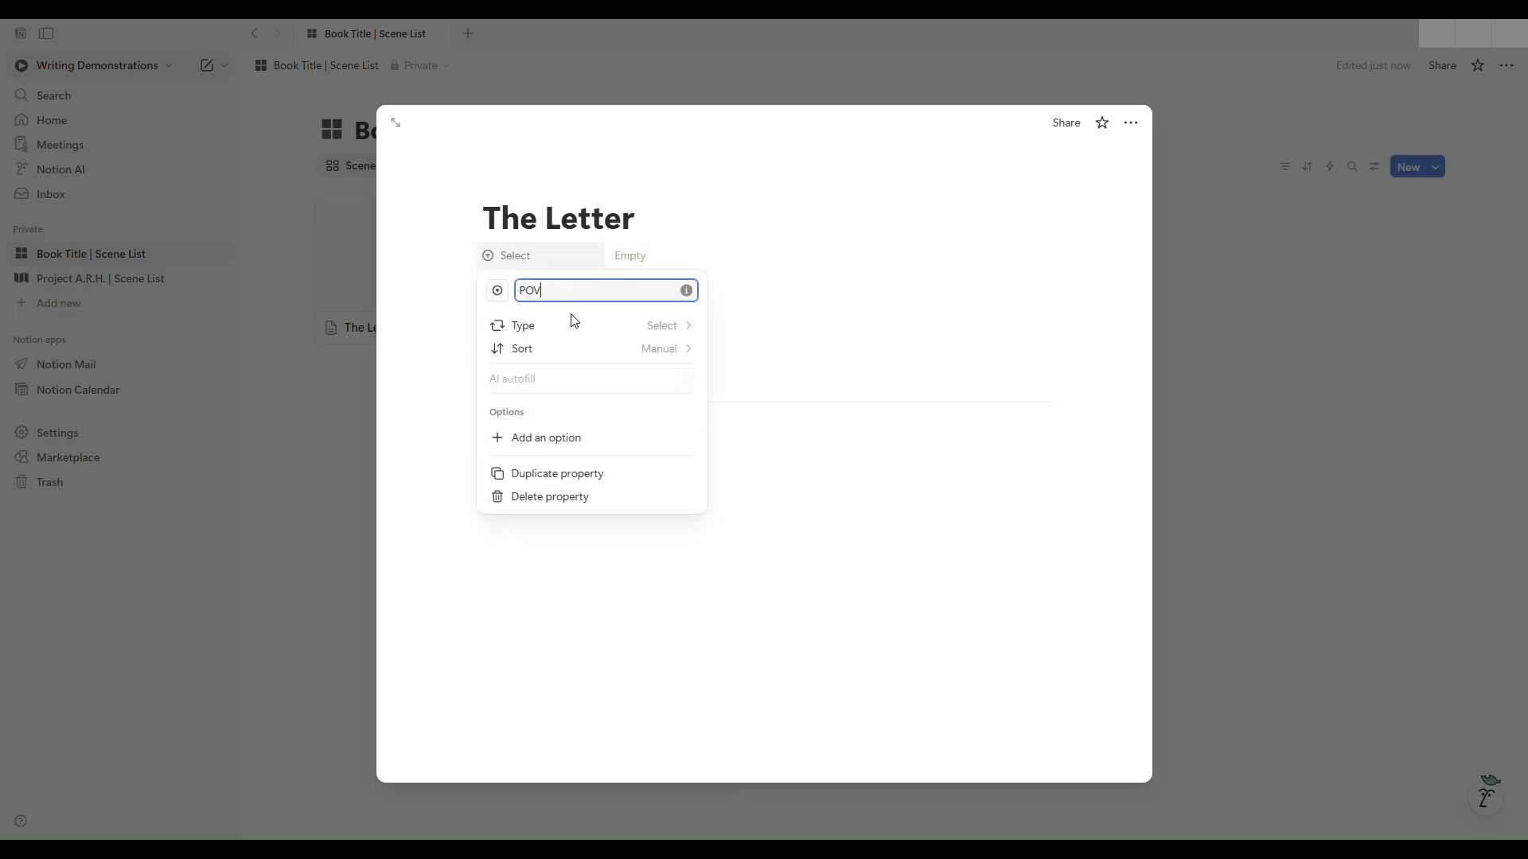
click(499, 293)
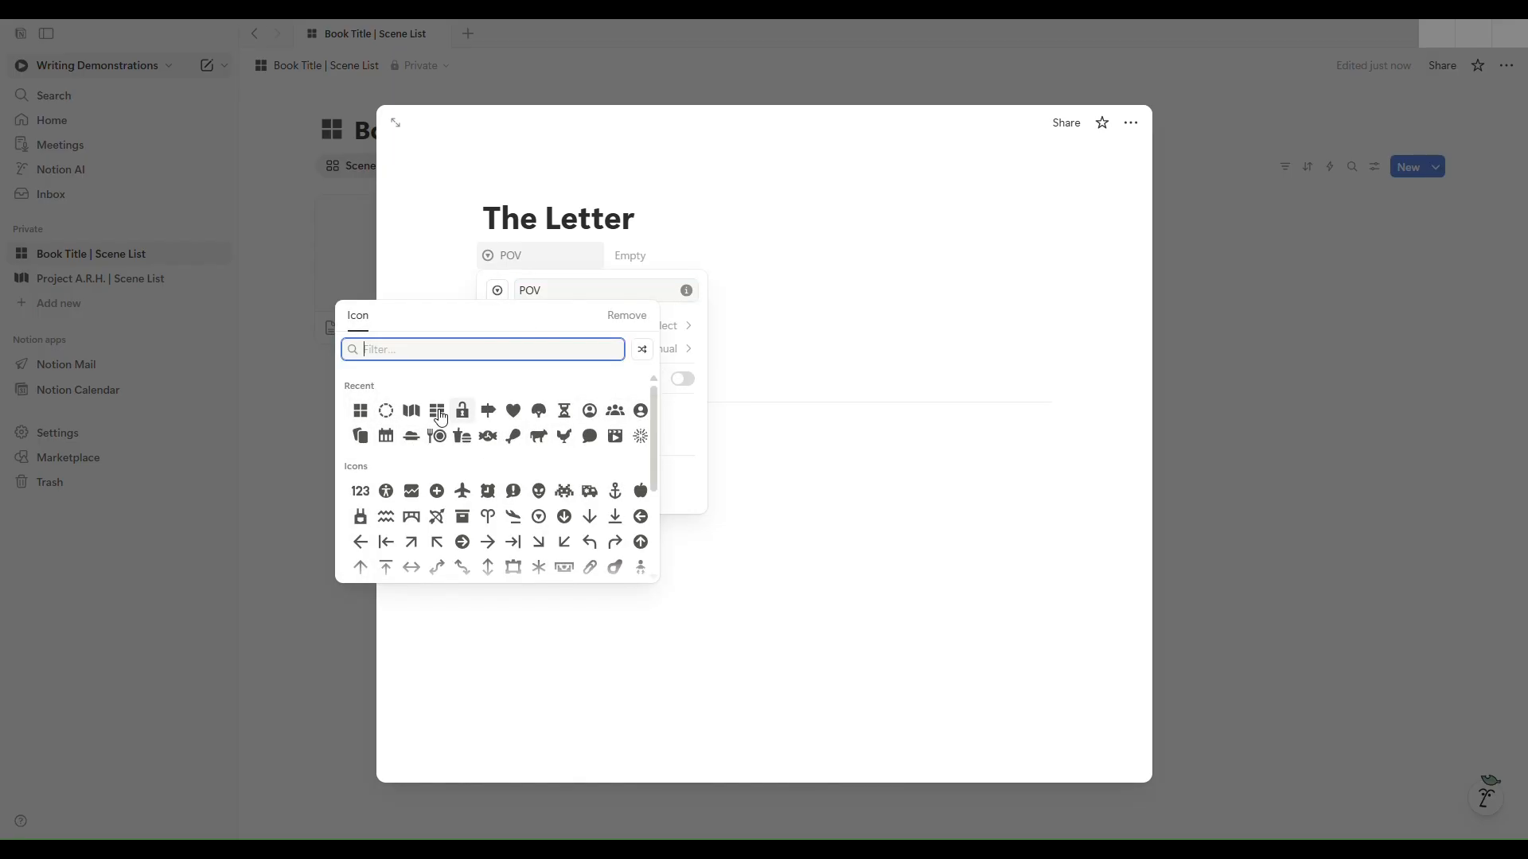
click(640, 412)
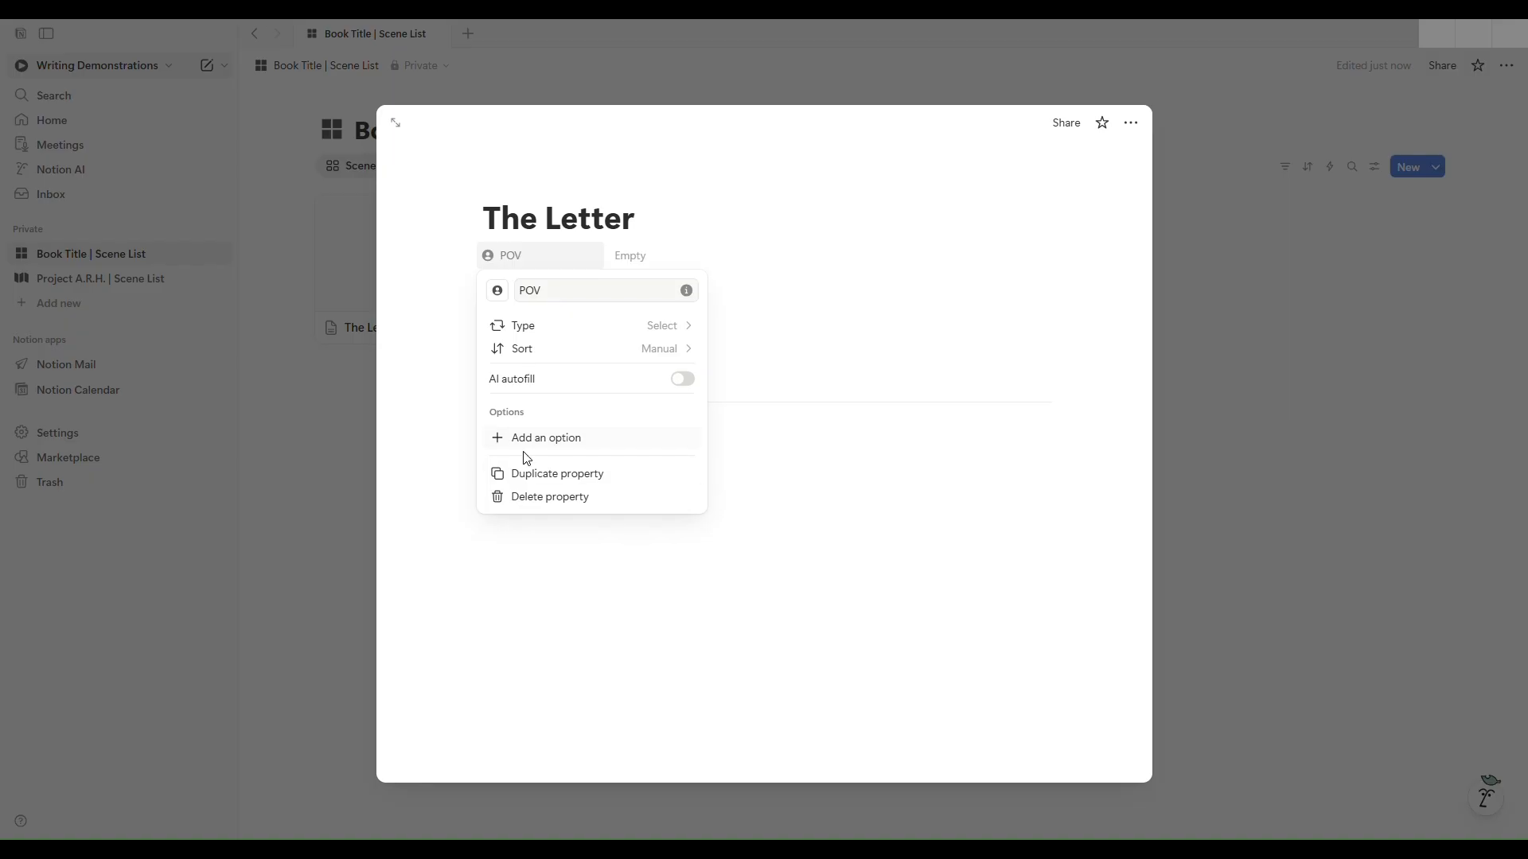
Step: Add the first character's name as an option of the POV property and close its settings
click(588, 440)
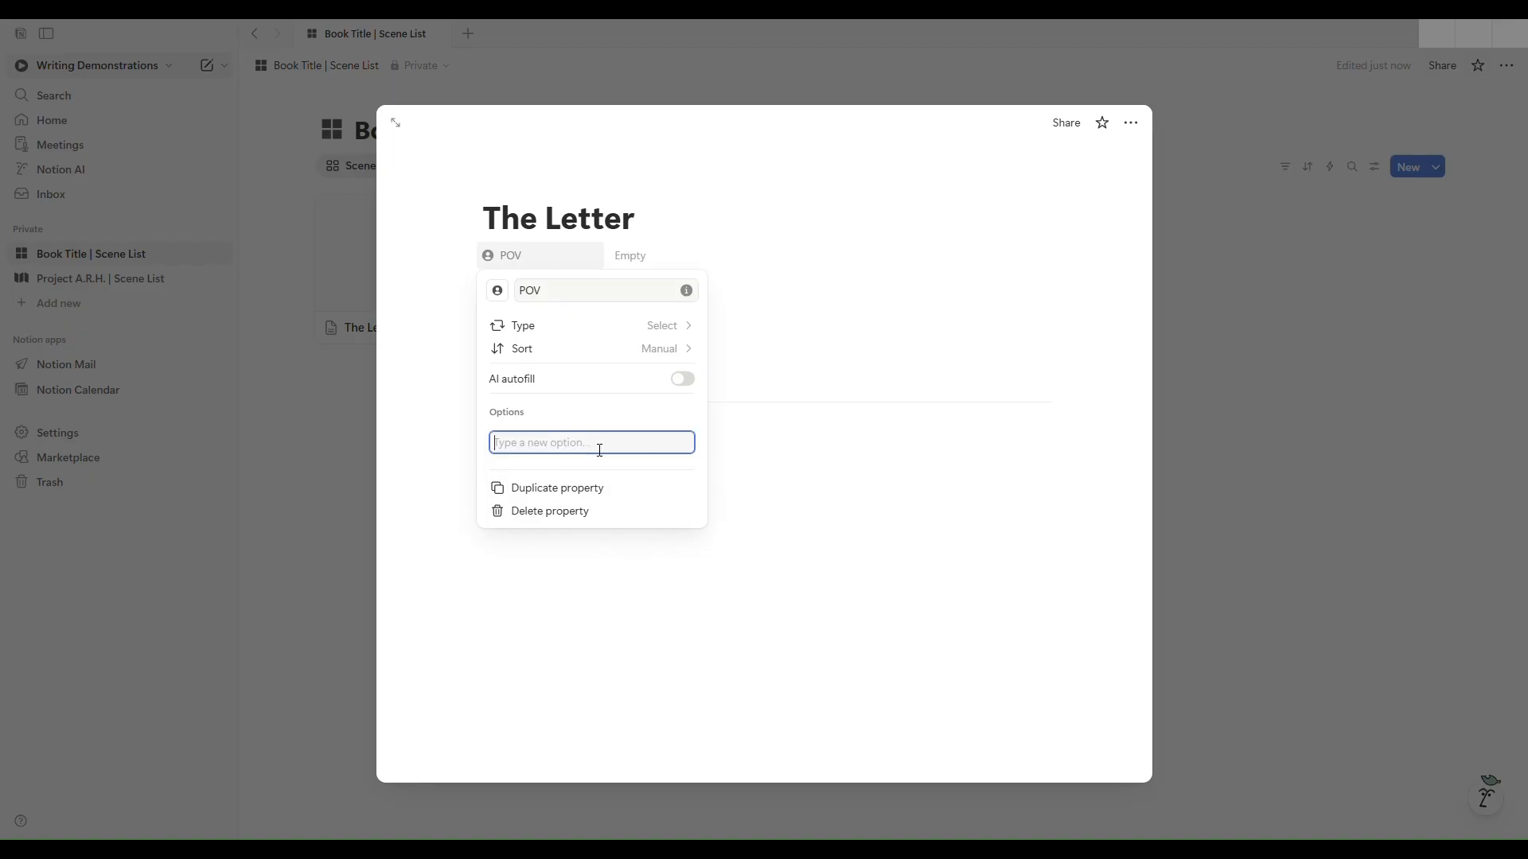
text(Annie)
key(Return)
click(785, 362)
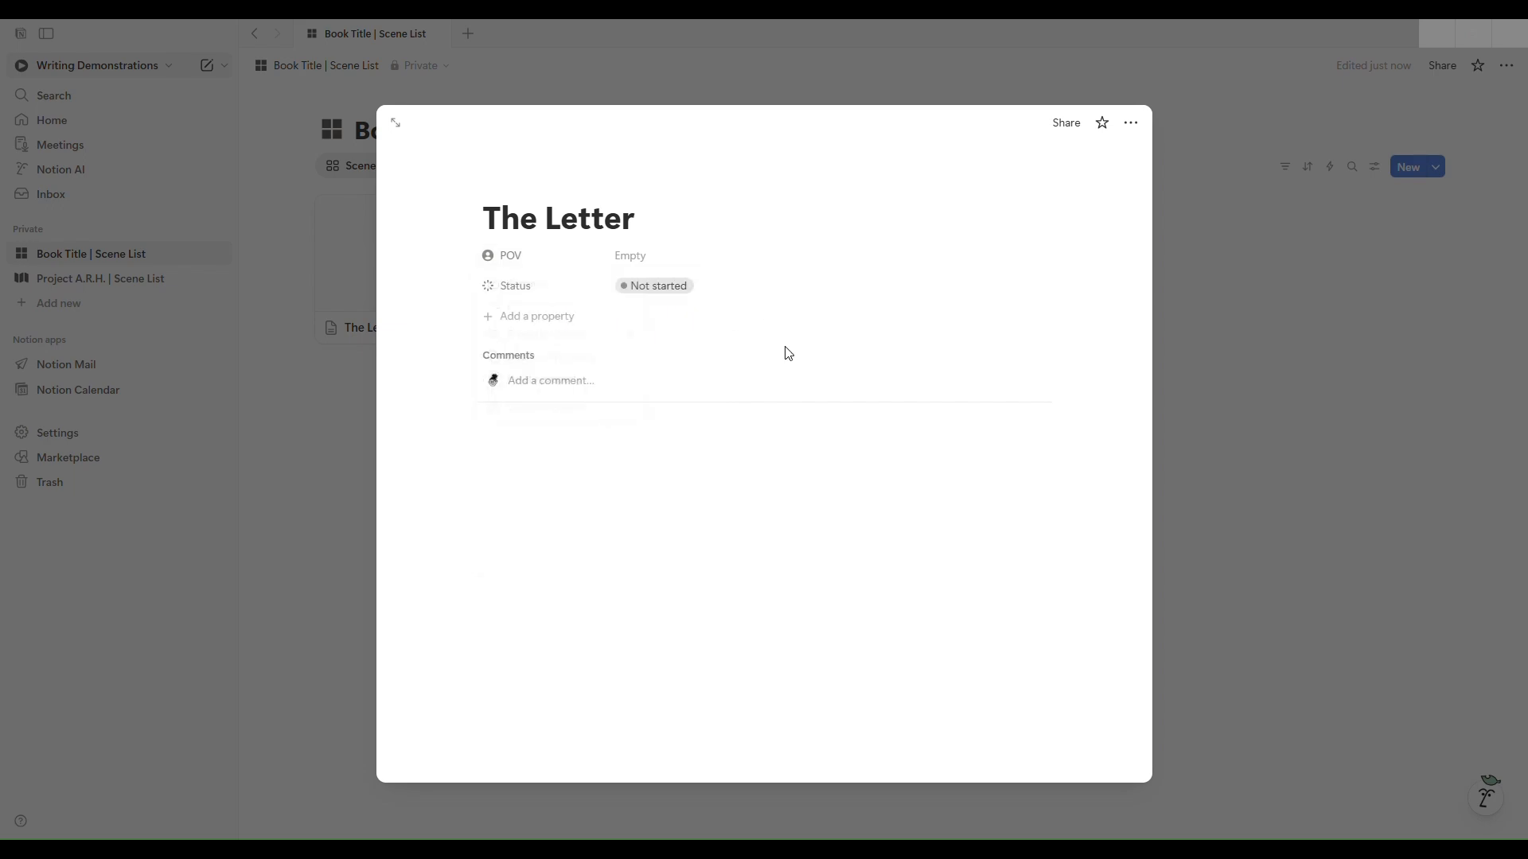
Step: Create a second character's name as a new POV option directly from The Letter's POV value
click(637, 259)
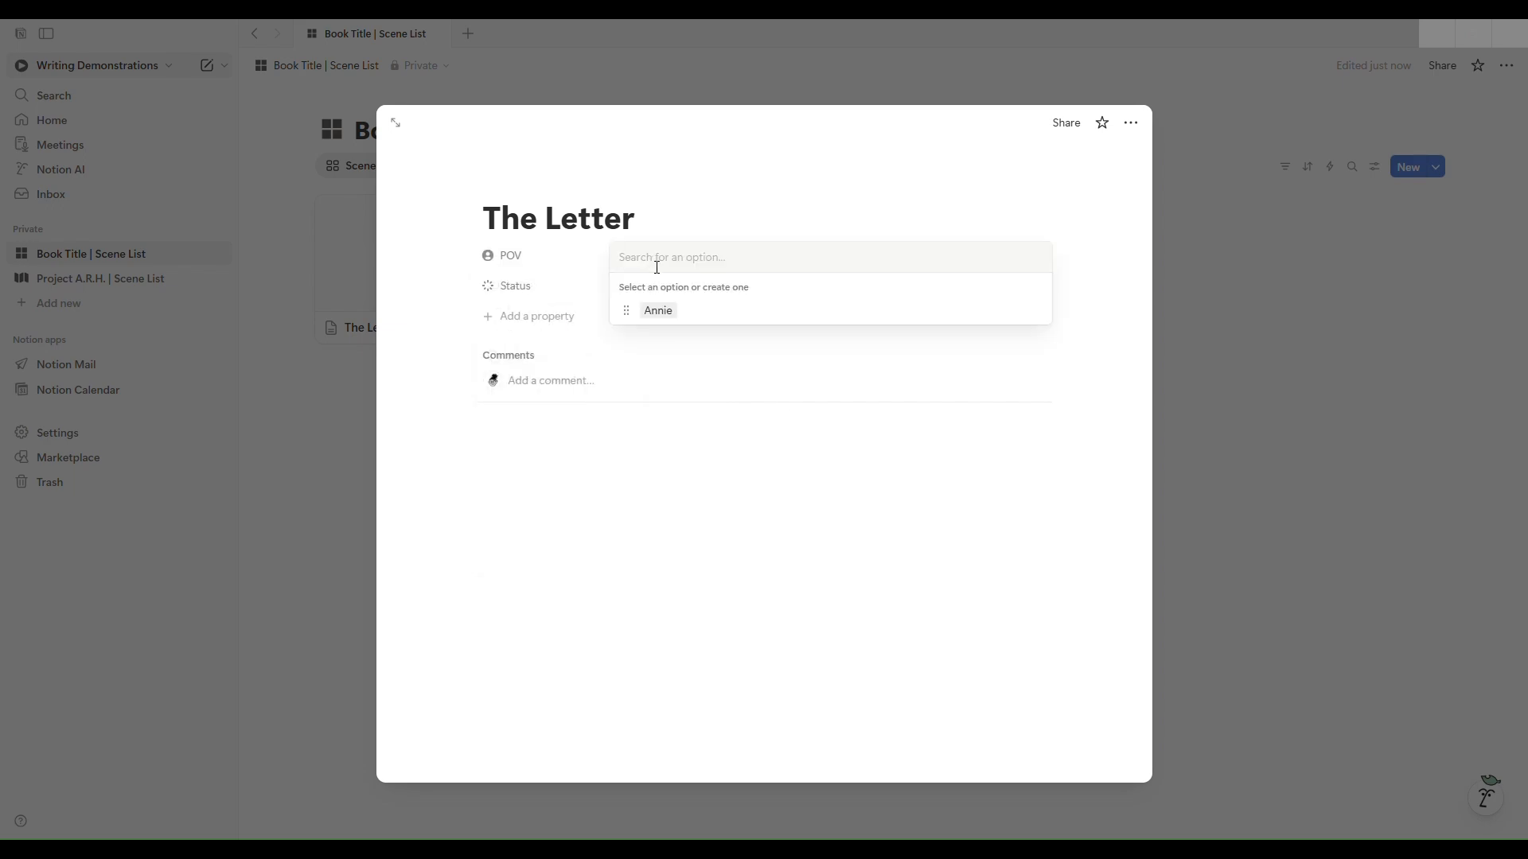
text(Nolan)
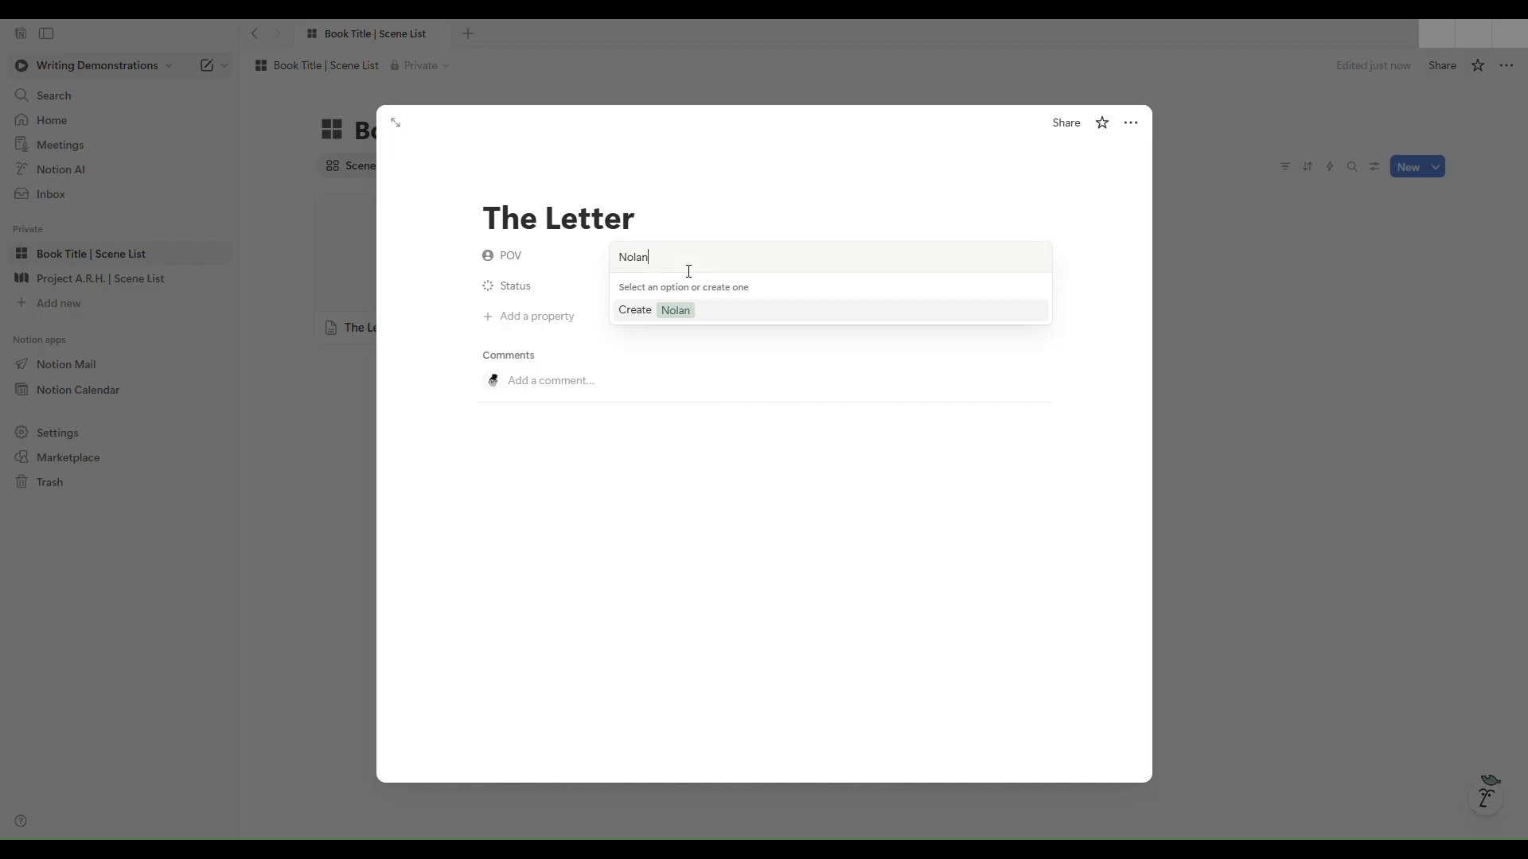
key(Return)
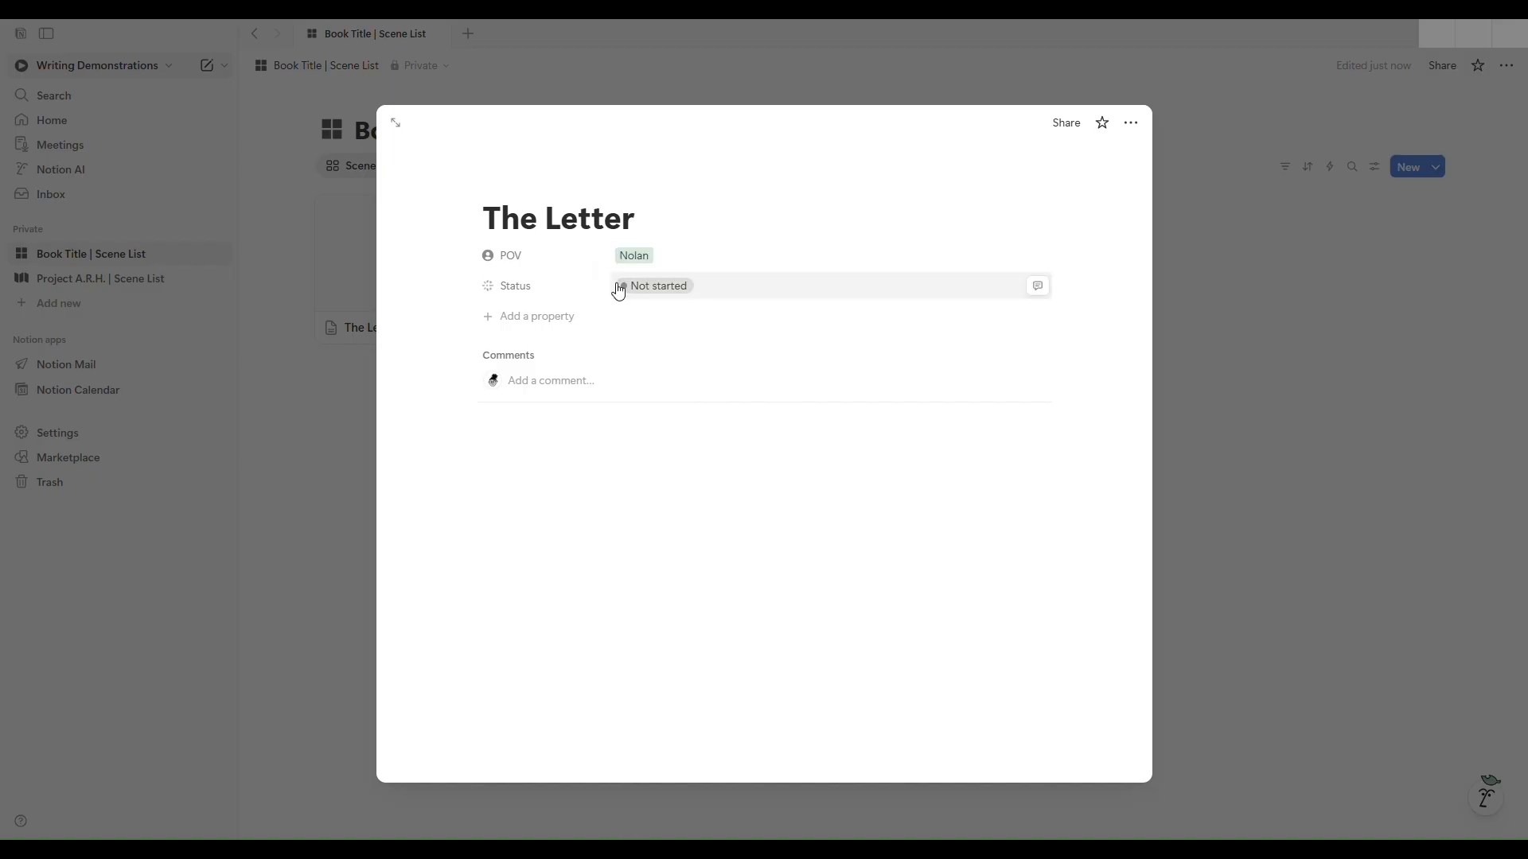
click(659, 263)
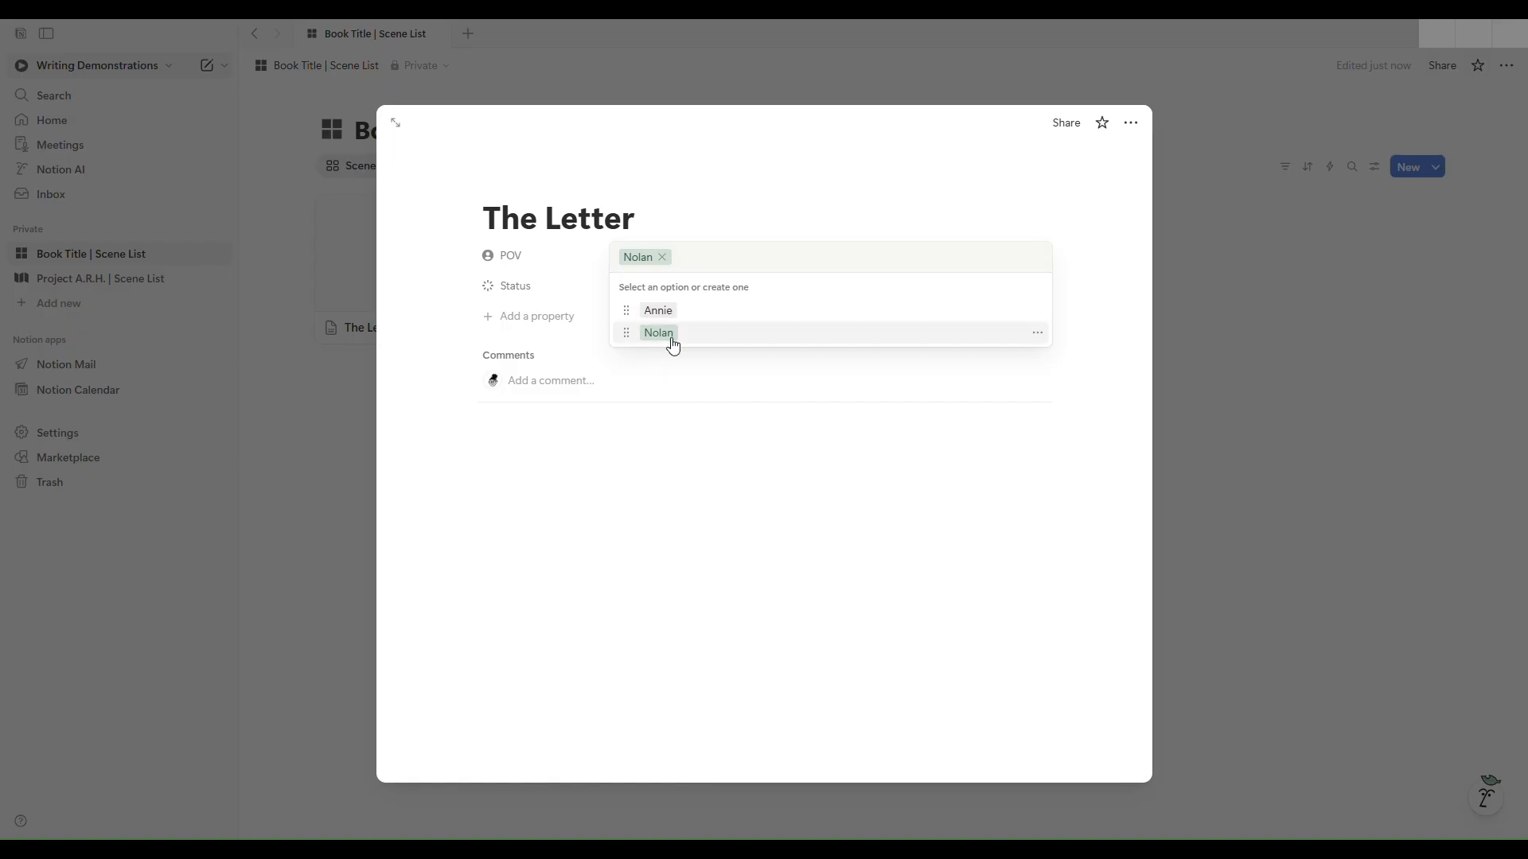
Step: Edit the POV property and set the second character's option color to blue
click(549, 268)
click(491, 263)
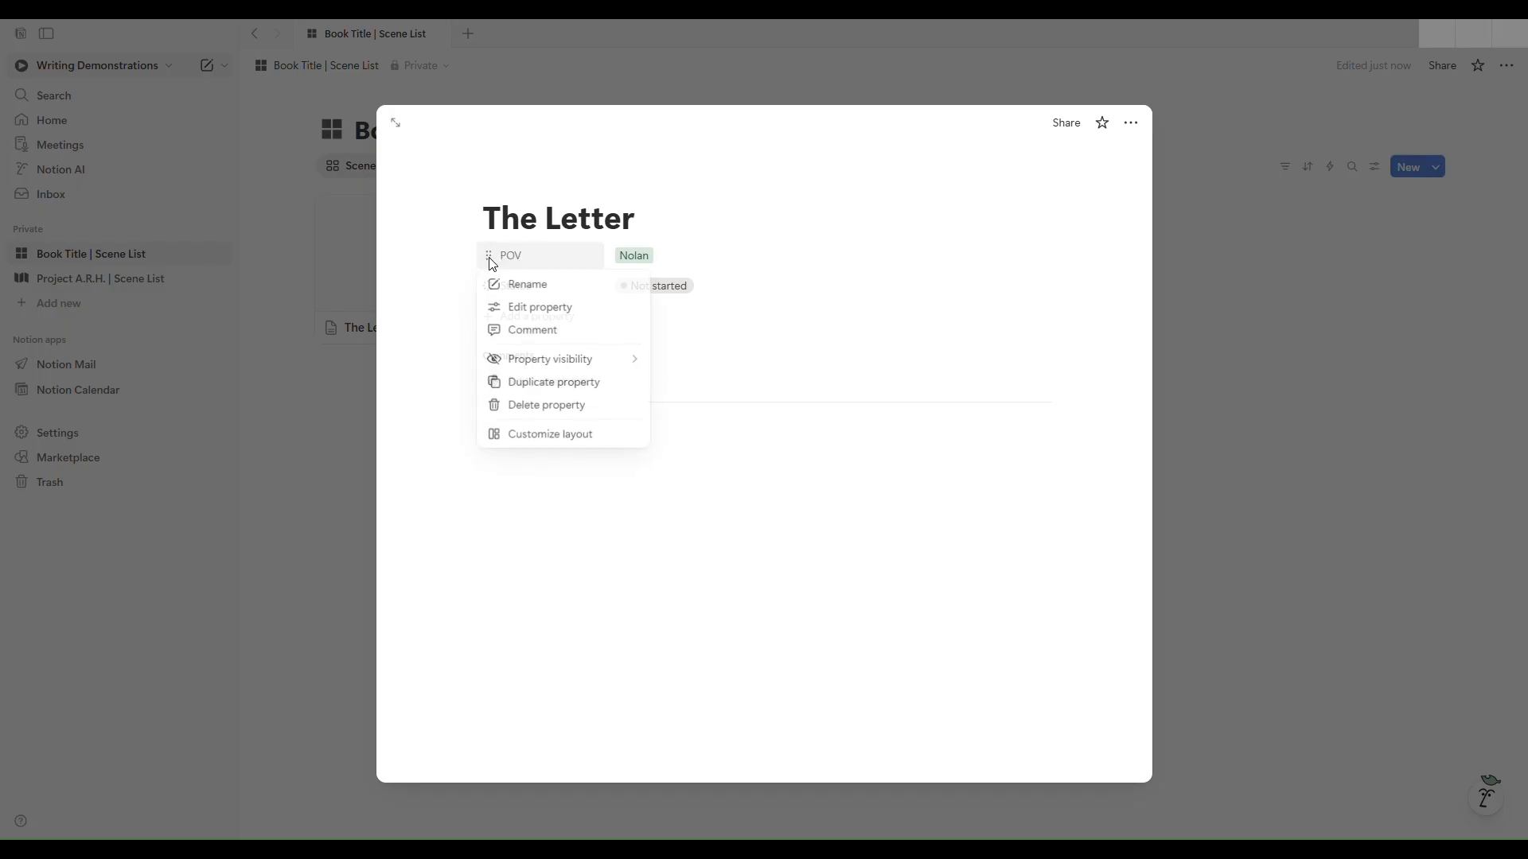
click(509, 311)
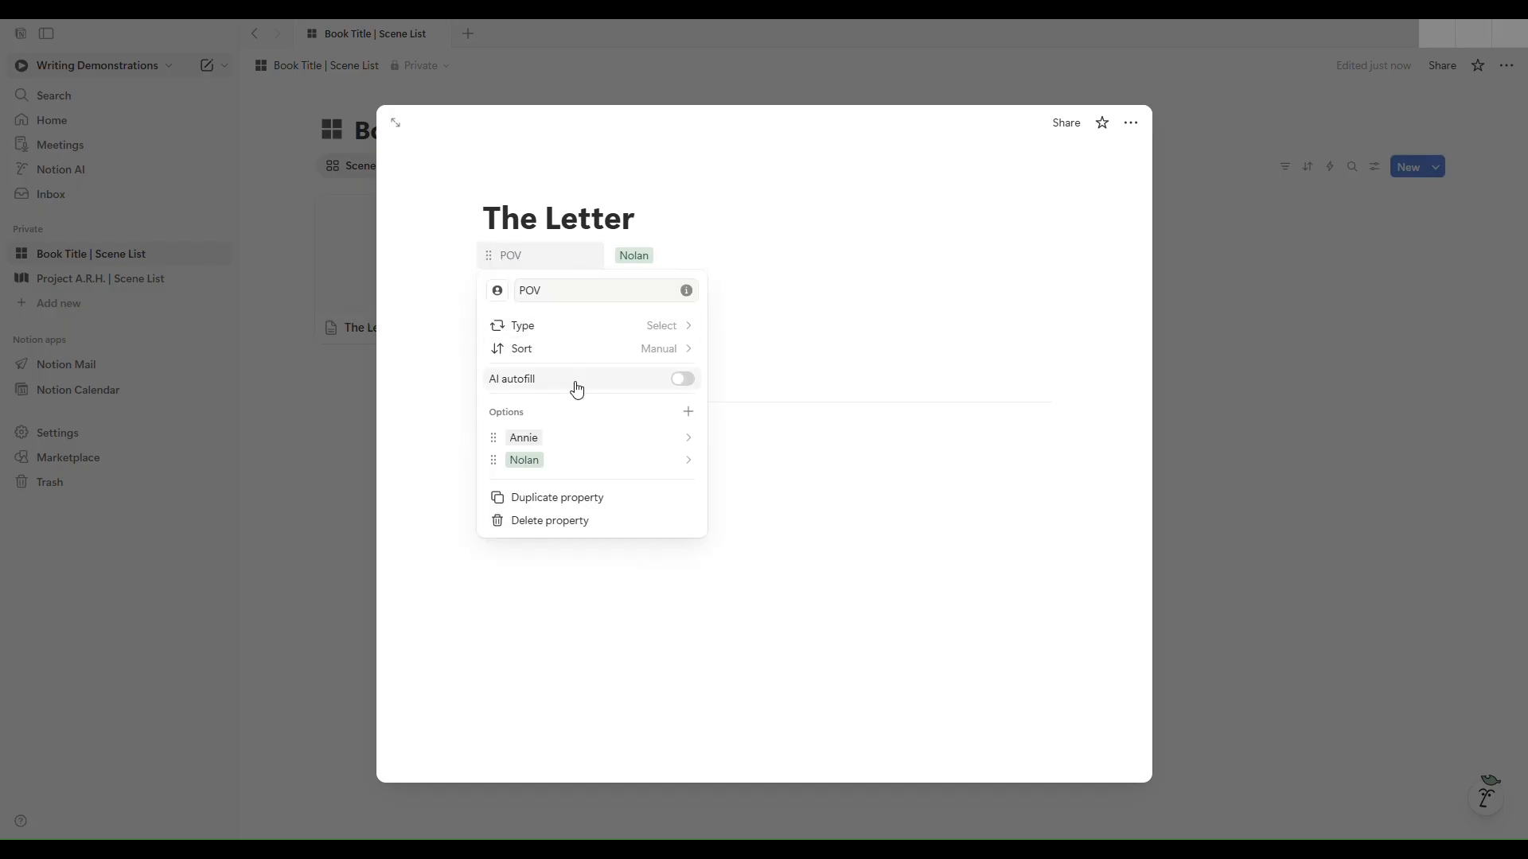
click(565, 461)
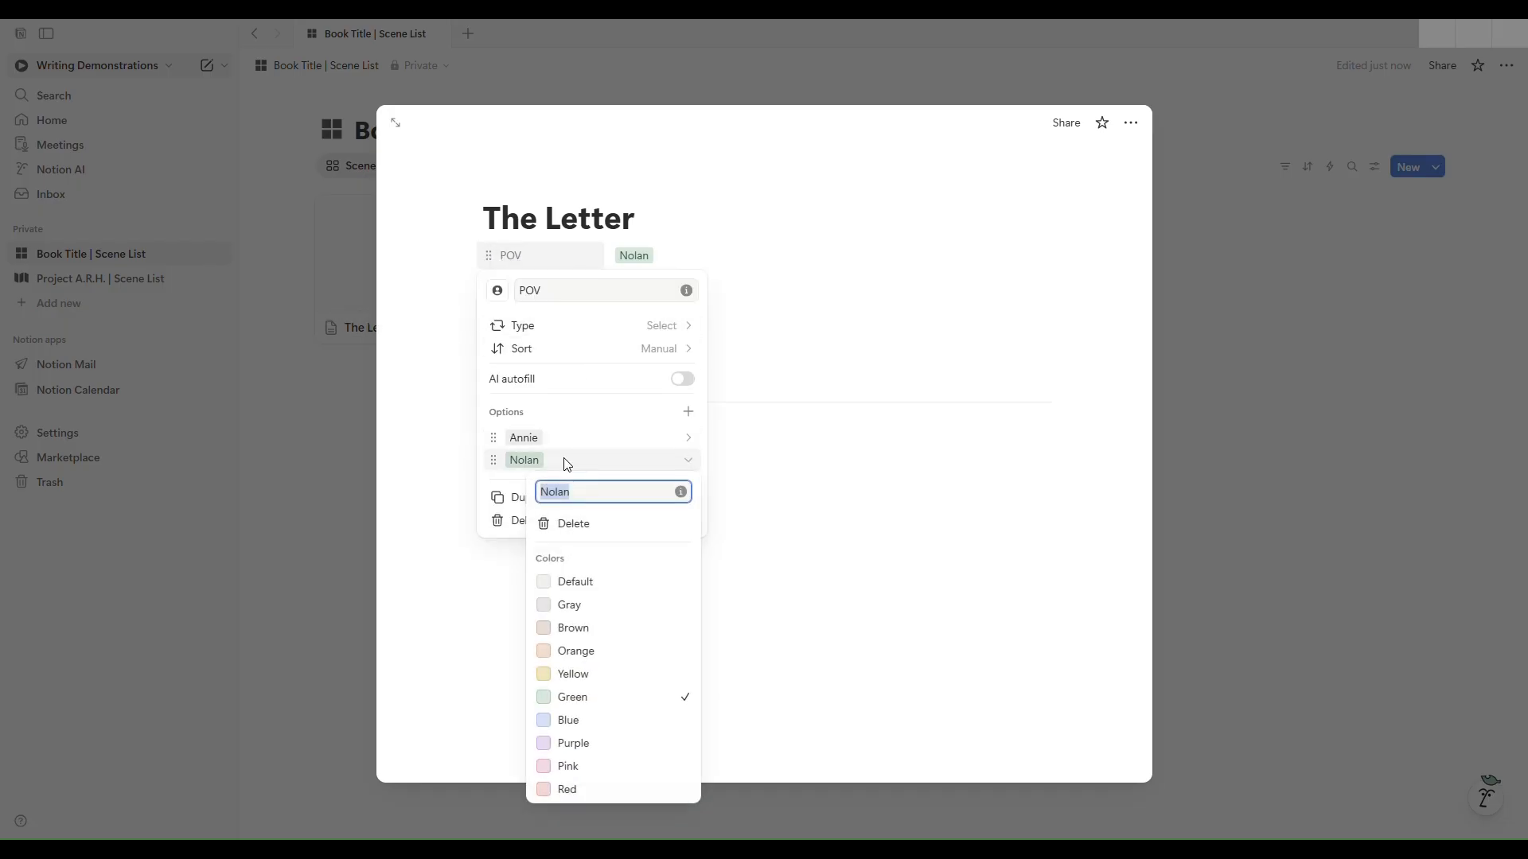
click(576, 583)
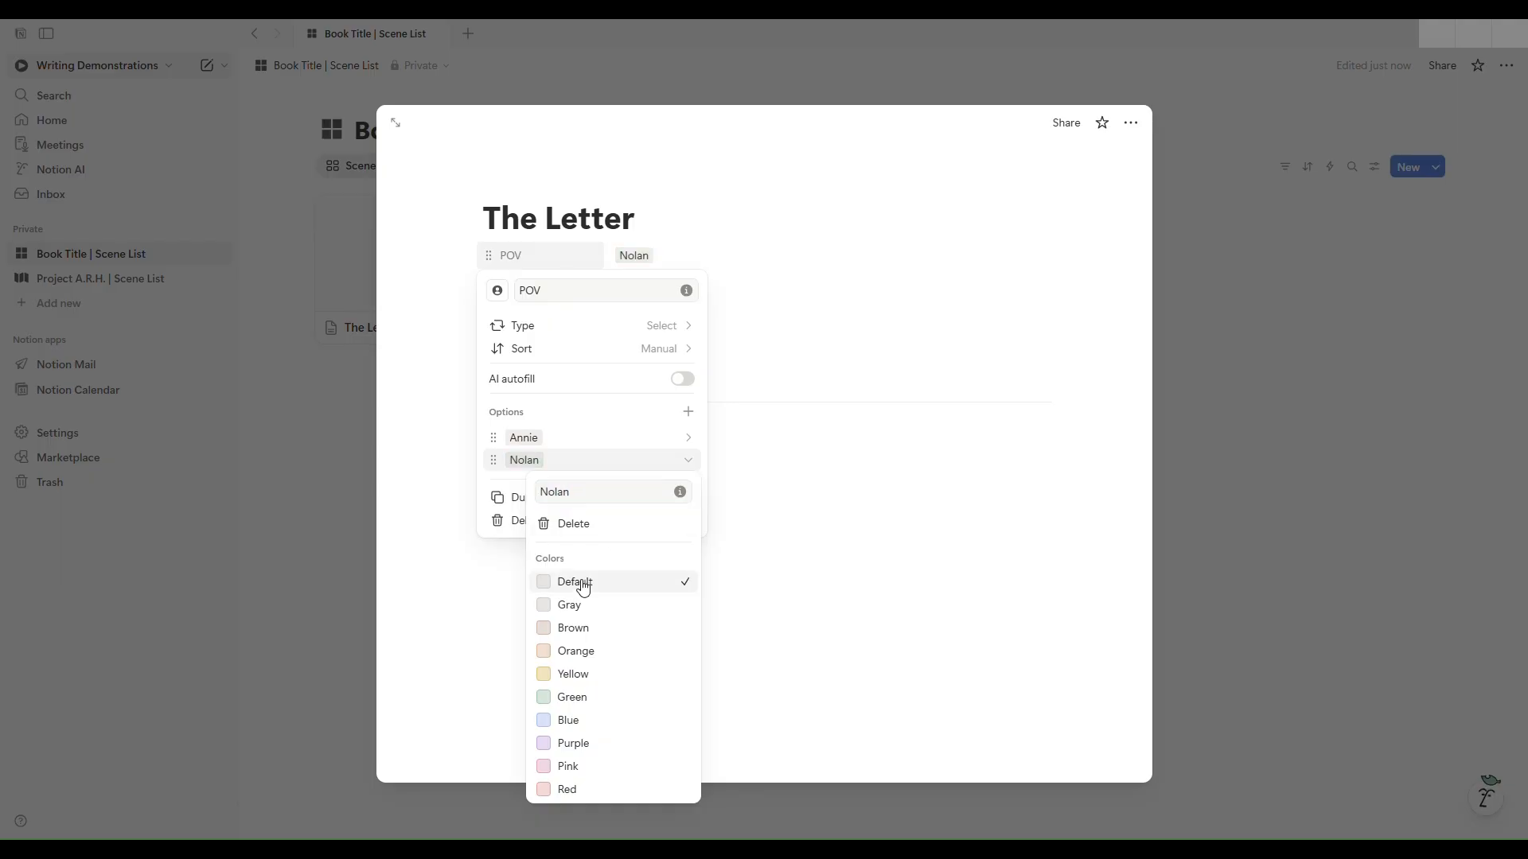
click(582, 487)
click(565, 466)
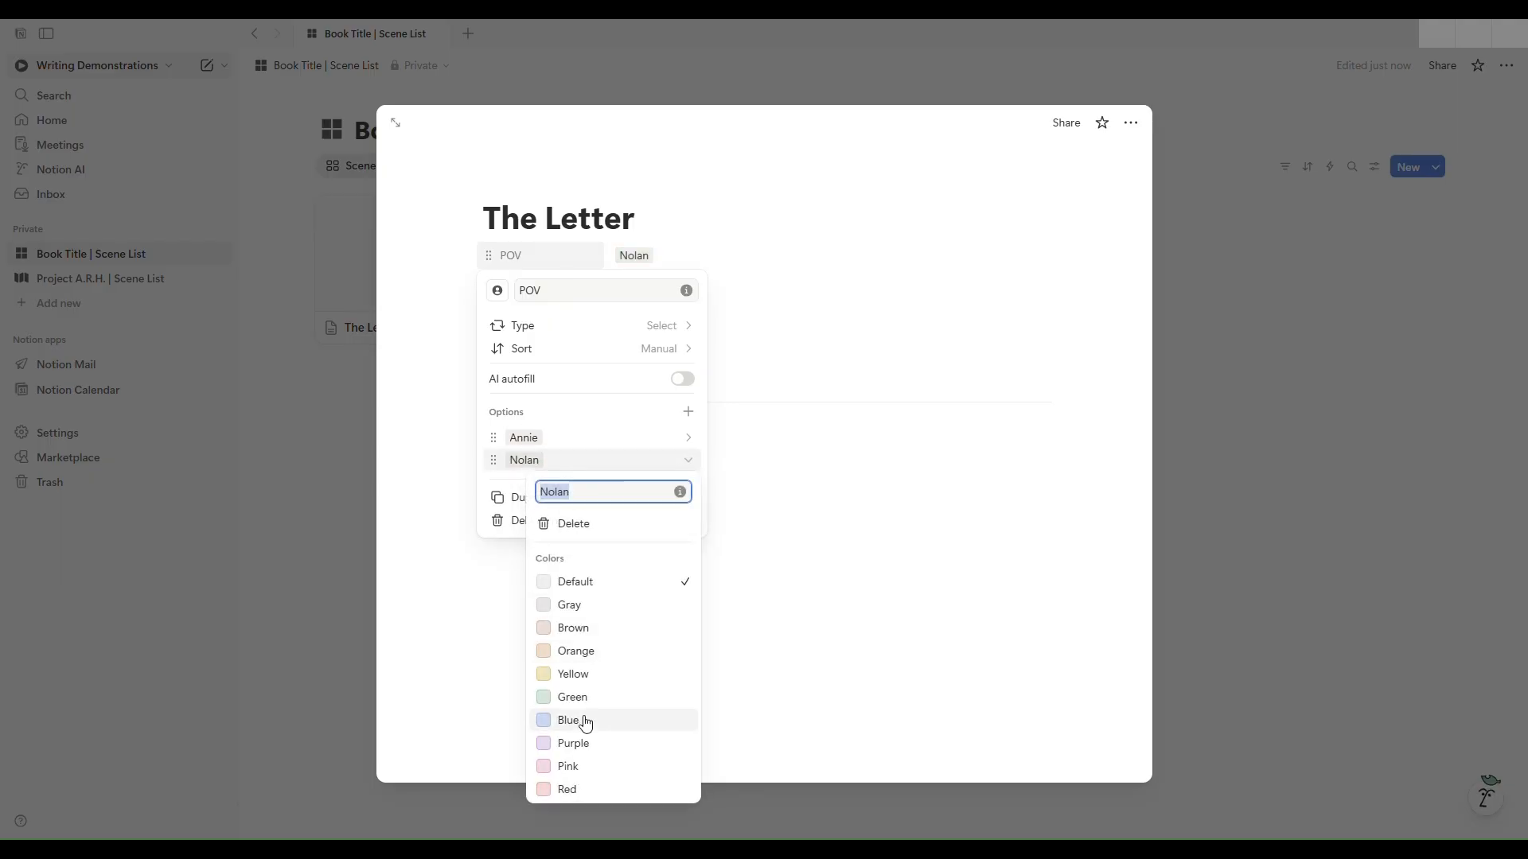
click(585, 720)
click(574, 460)
Step: Set the first character's POV option color to pink
click(565, 440)
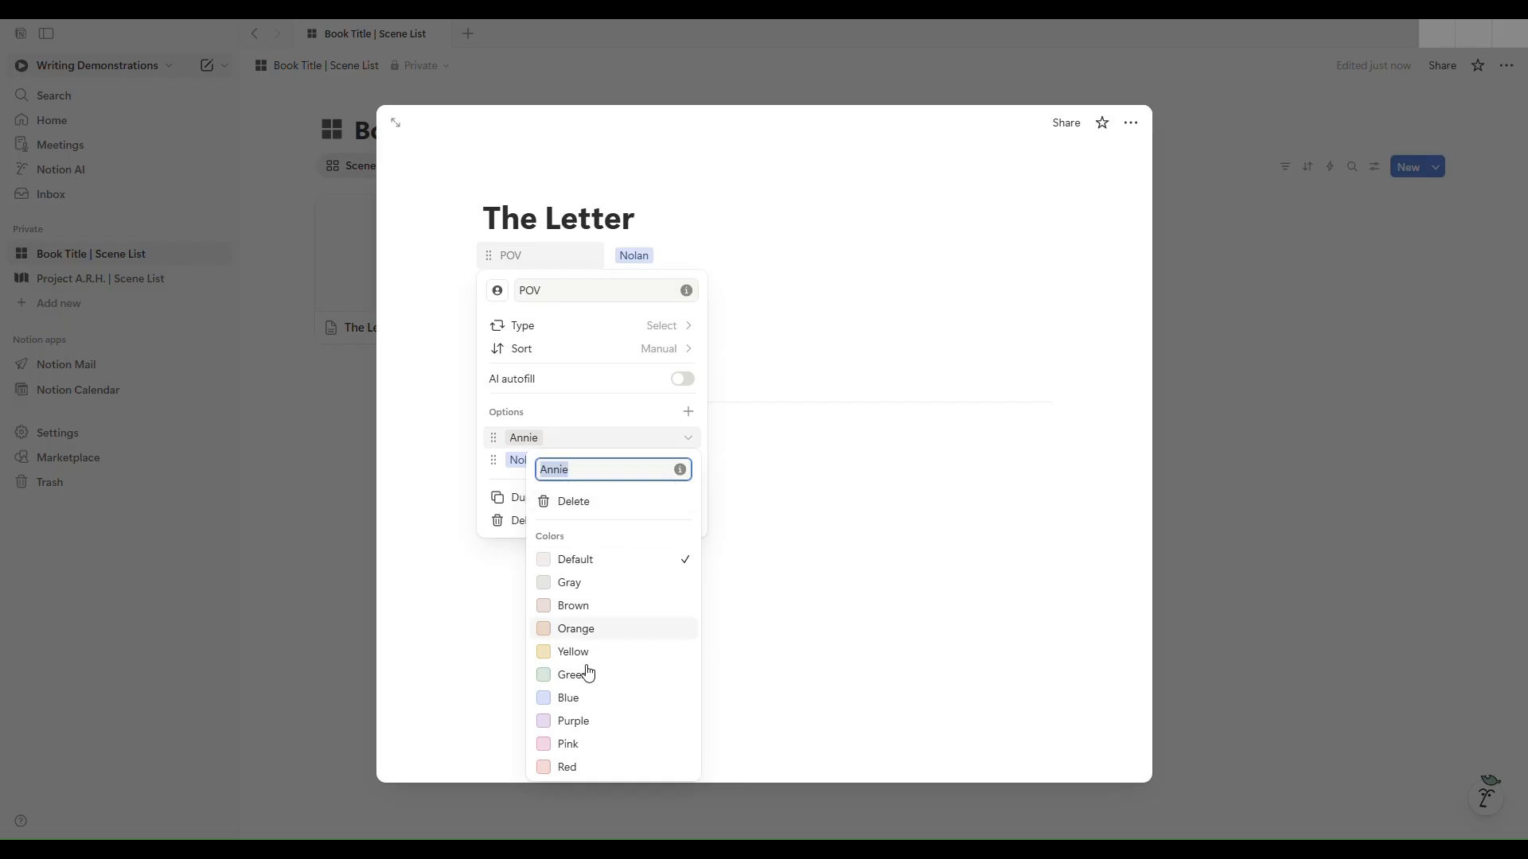
click(577, 747)
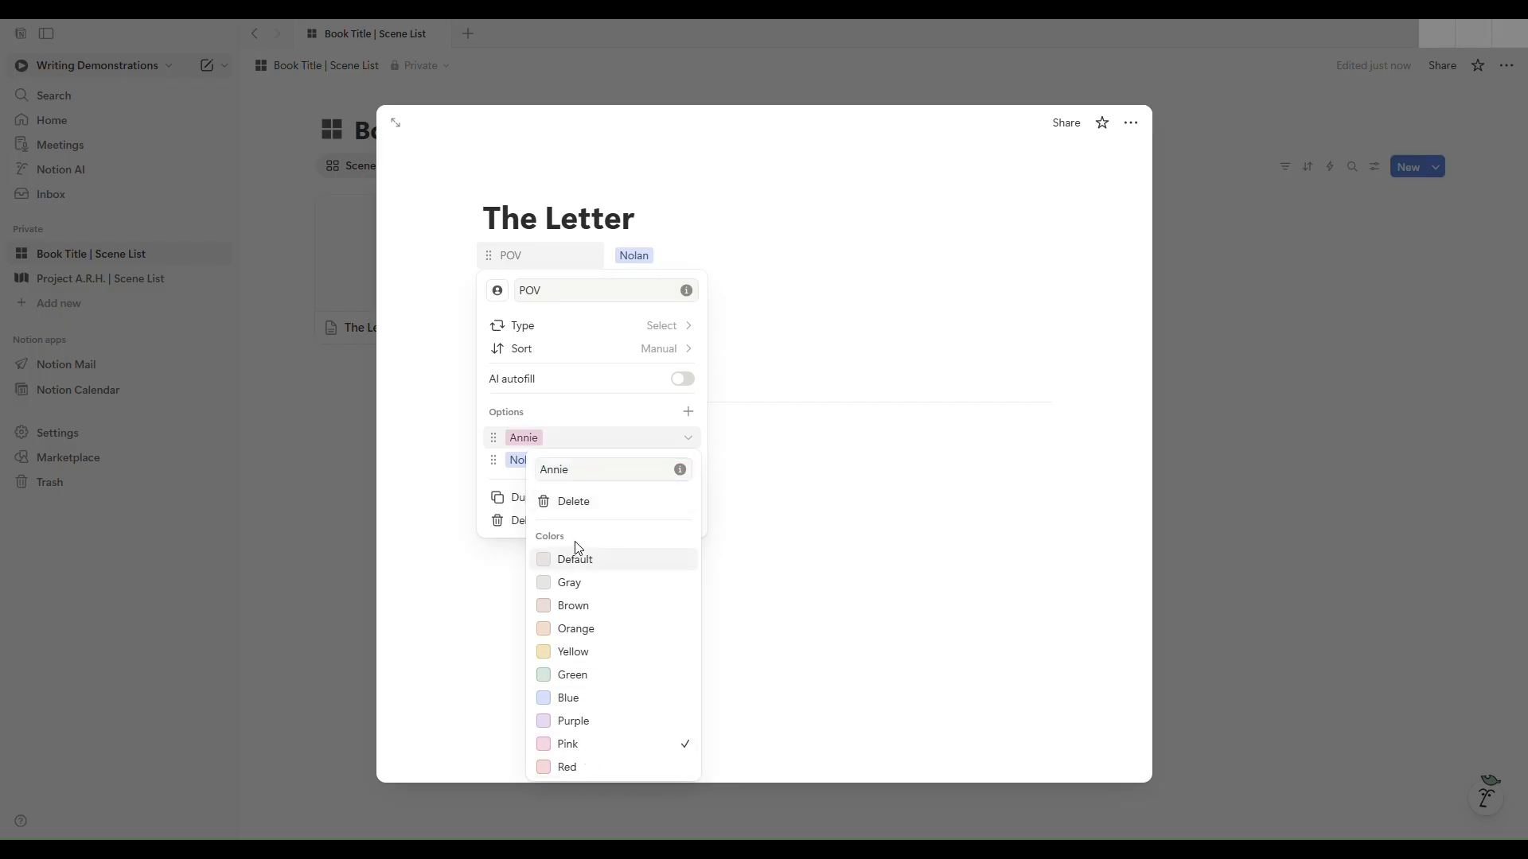
click(568, 438)
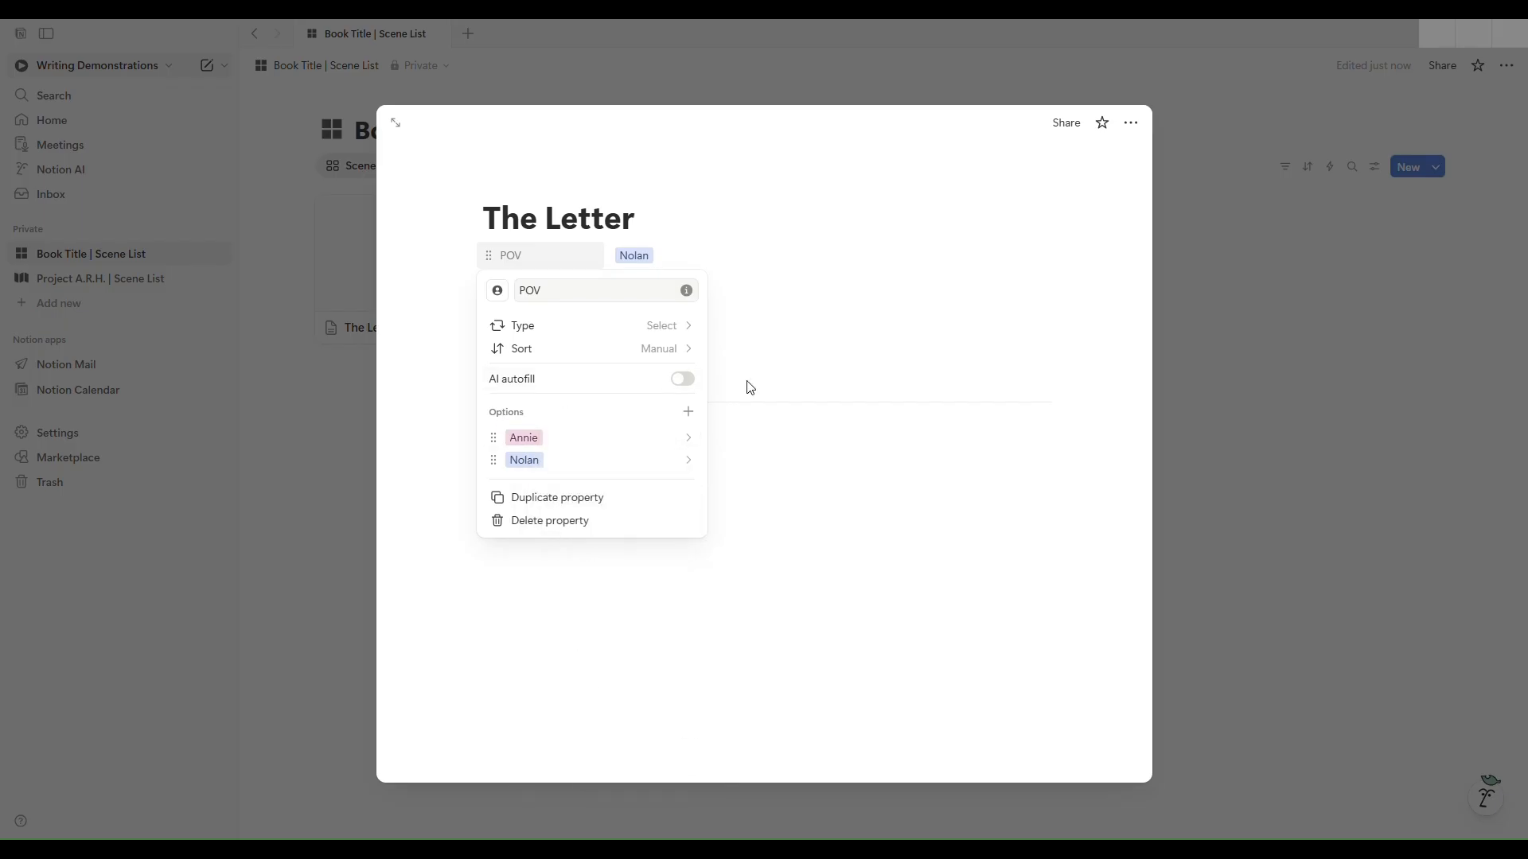
Step: Switch The Letter's POV value to the first character's pink option
click(665, 256)
click(661, 263)
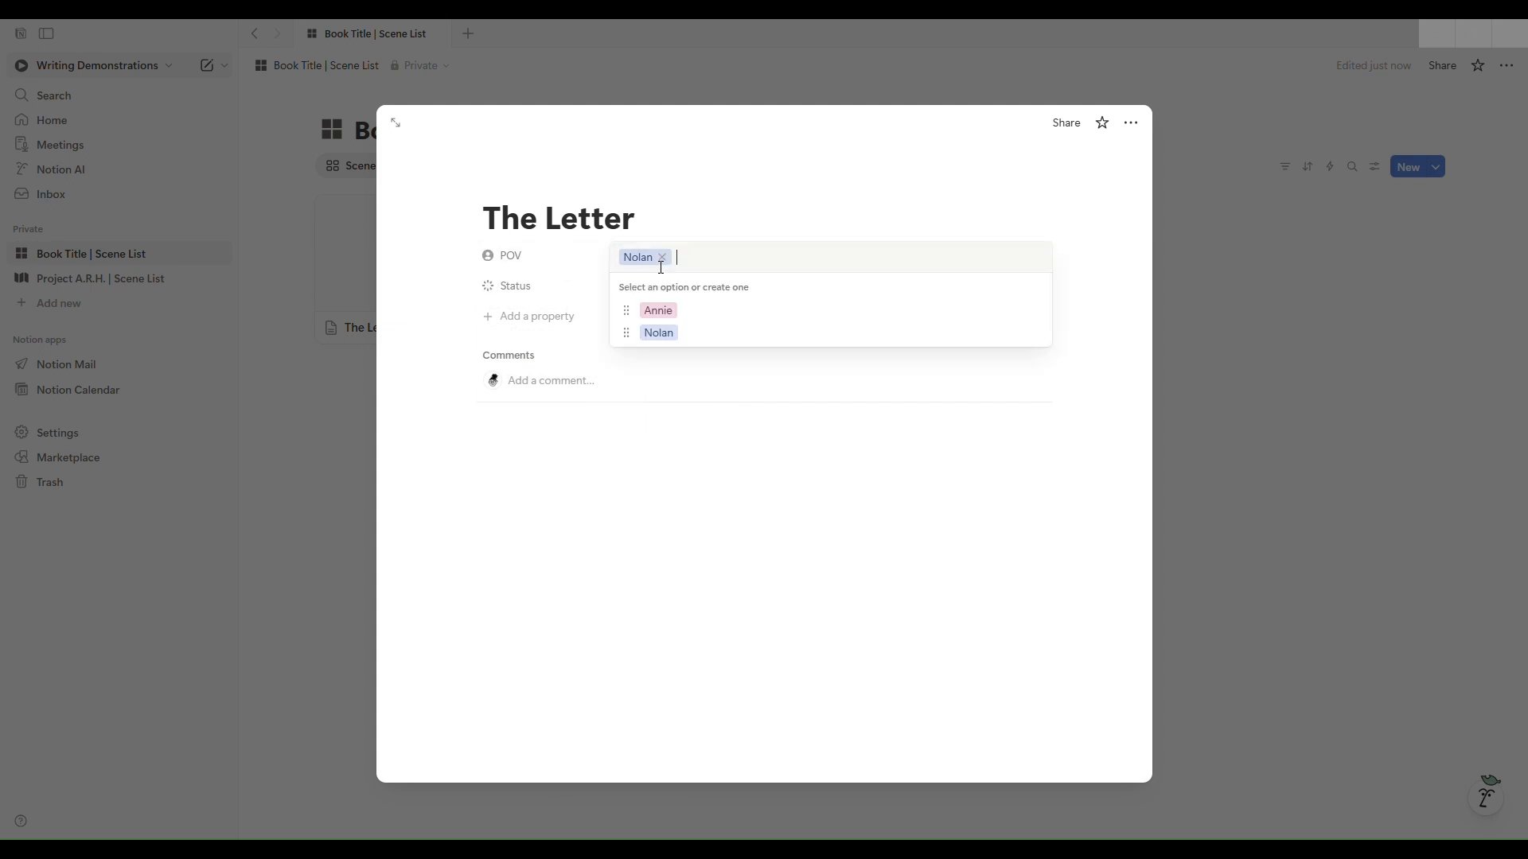
click(664, 313)
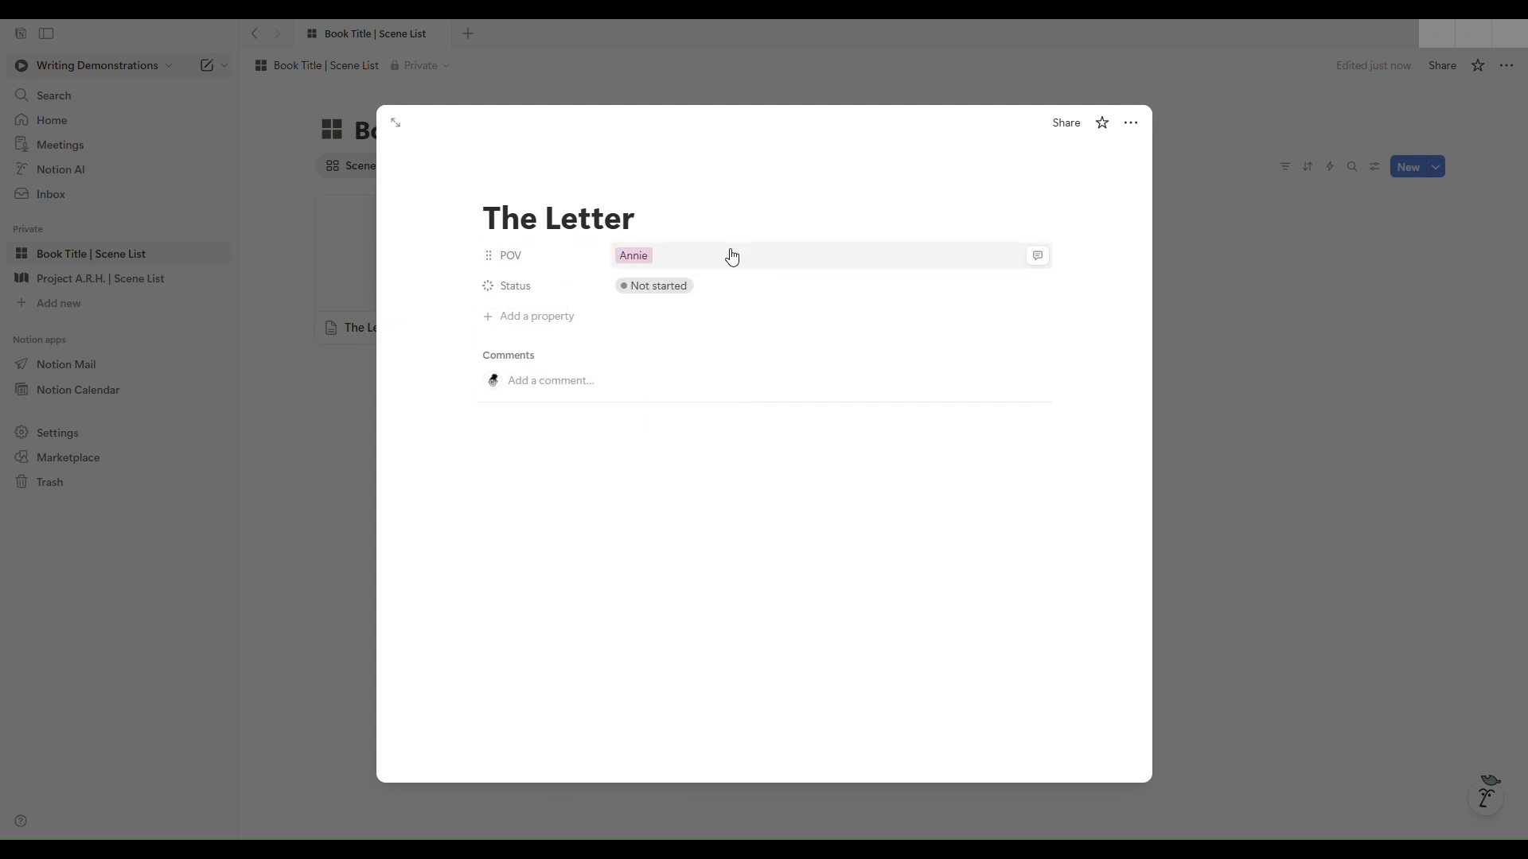
Step: Add a Select property named Timeline to The Letter and give it the hourglass icon
click(521, 317)
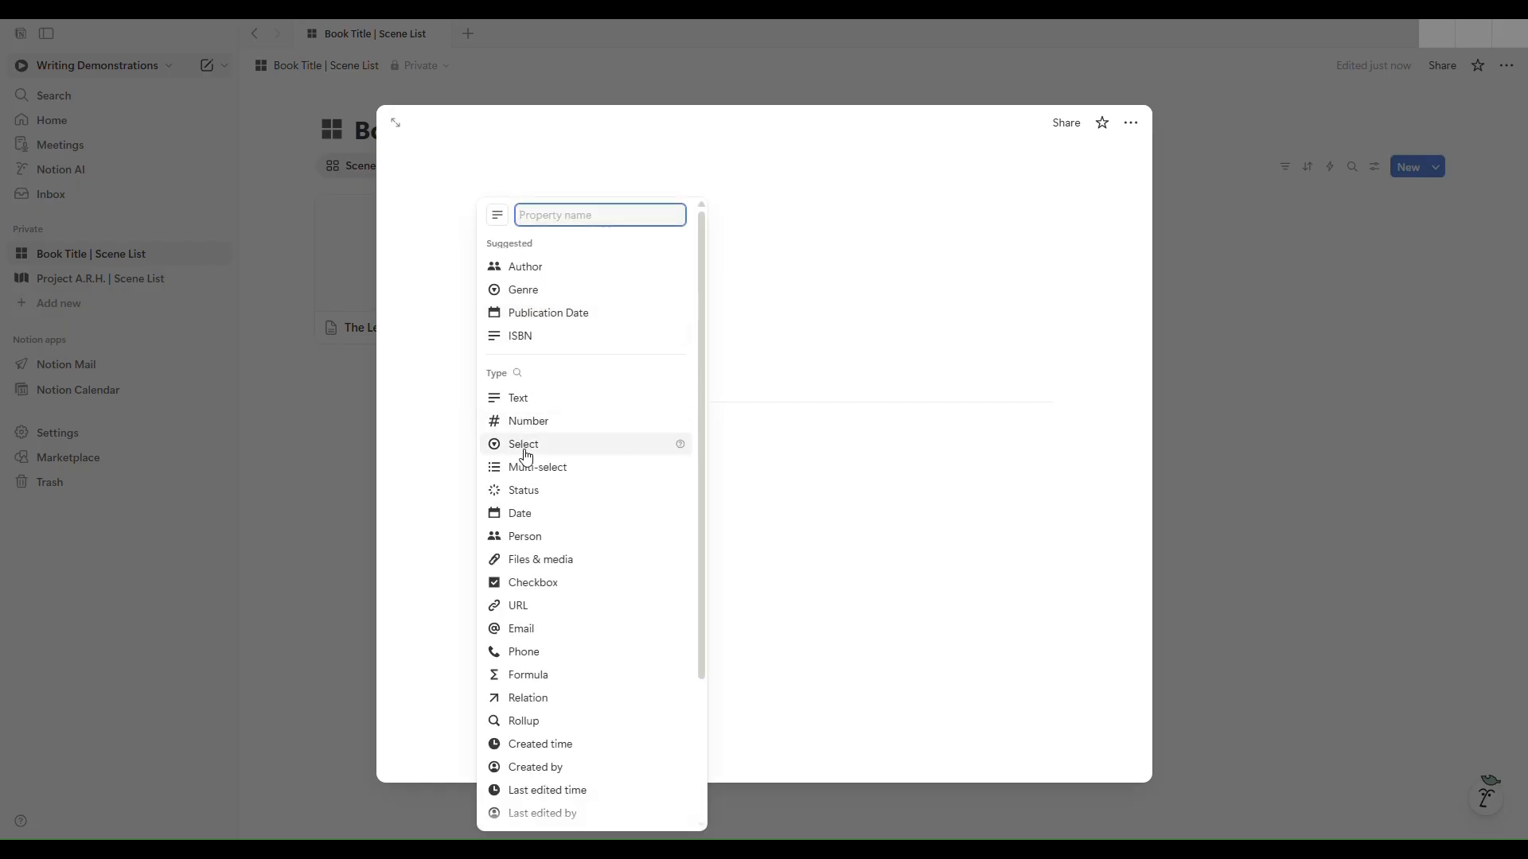
click(553, 446)
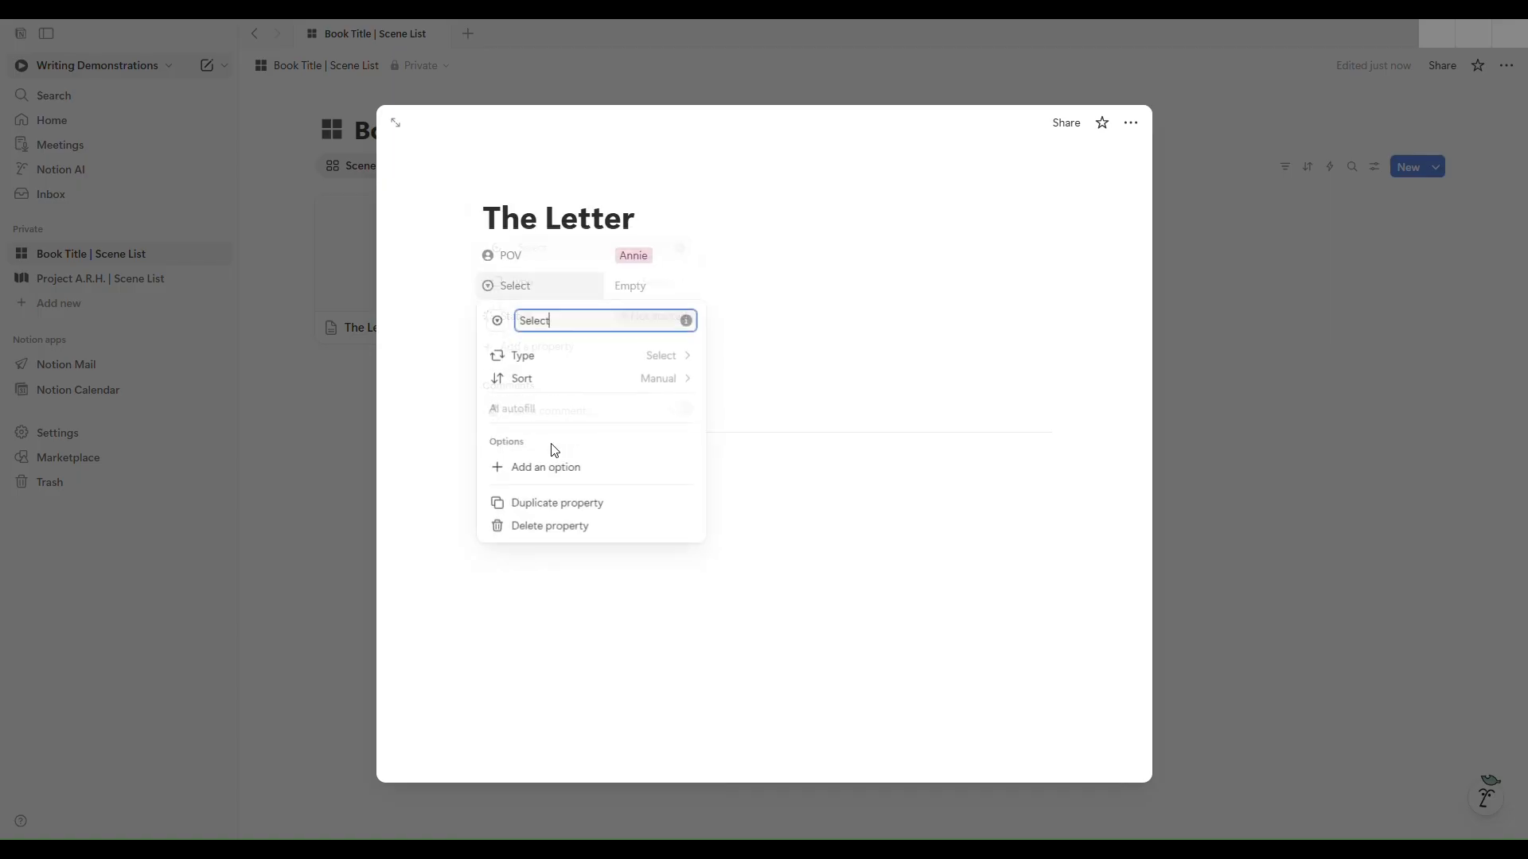
drag(604, 320, 510, 328)
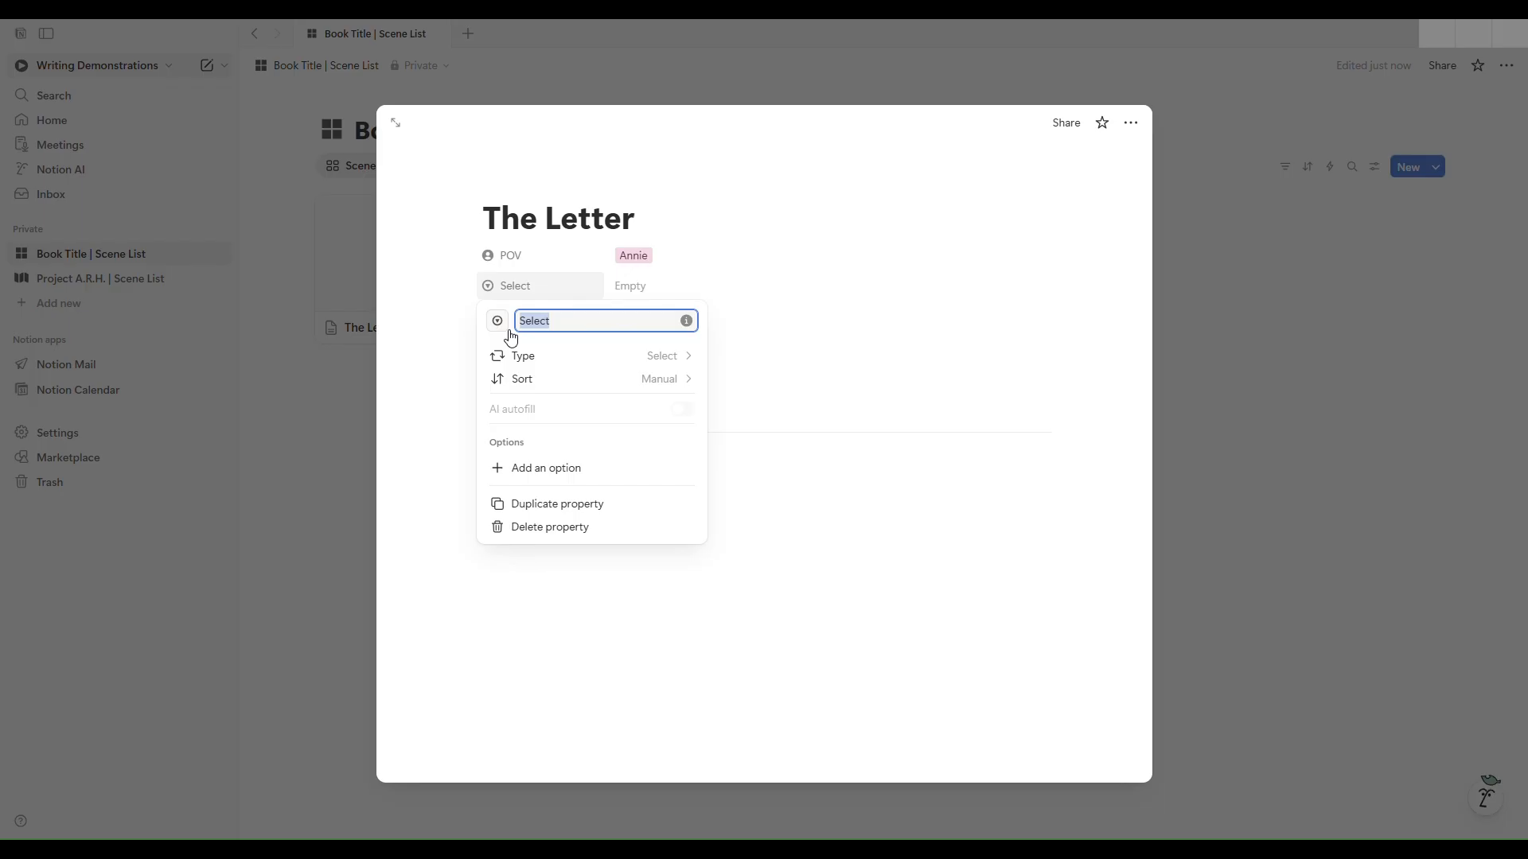
text(Timeline)
click(496, 321)
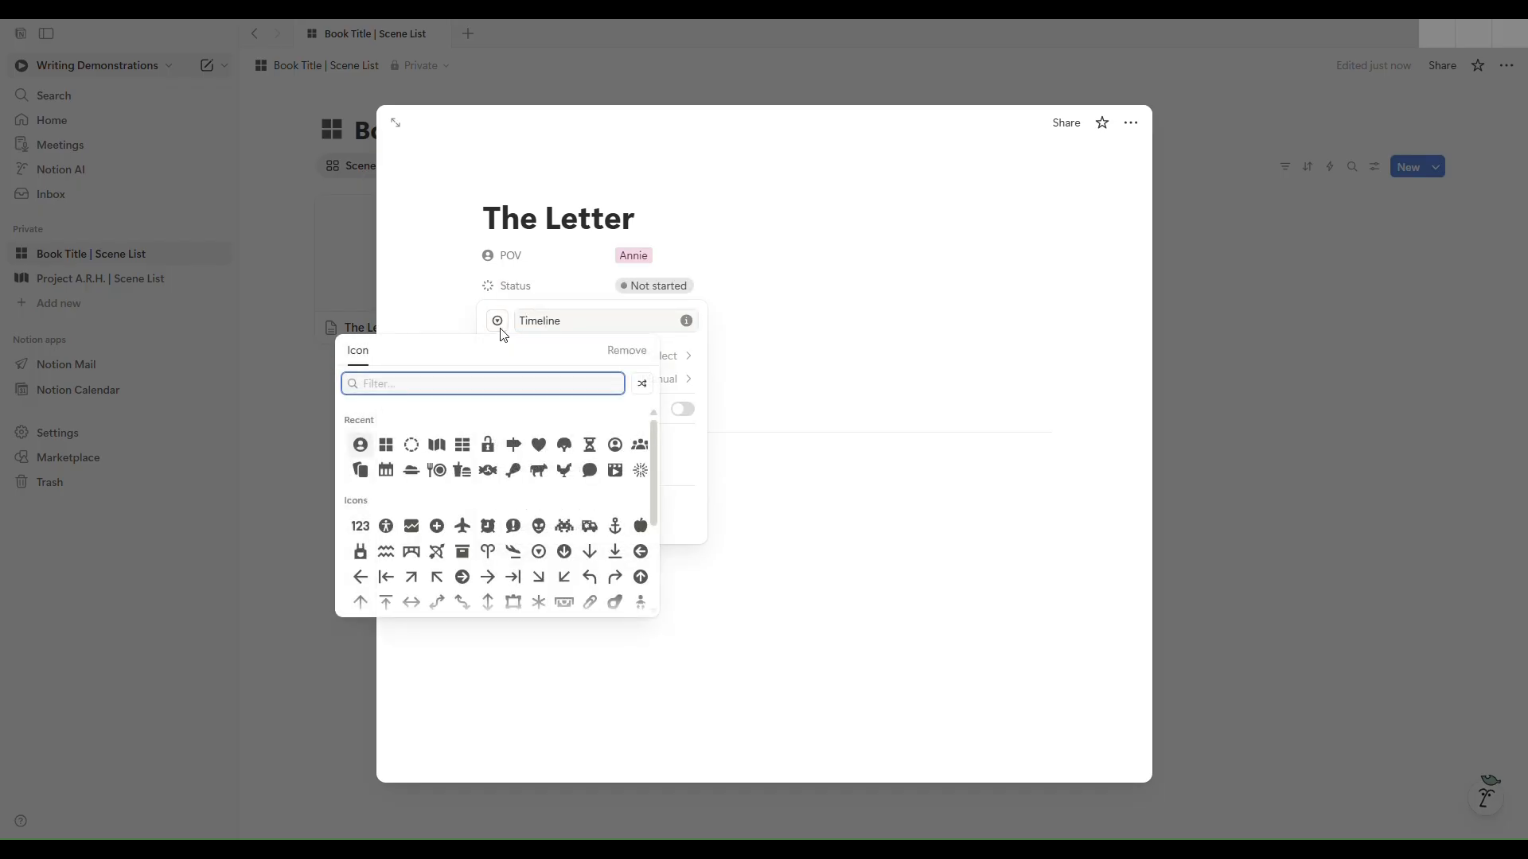
click(595, 455)
click(593, 453)
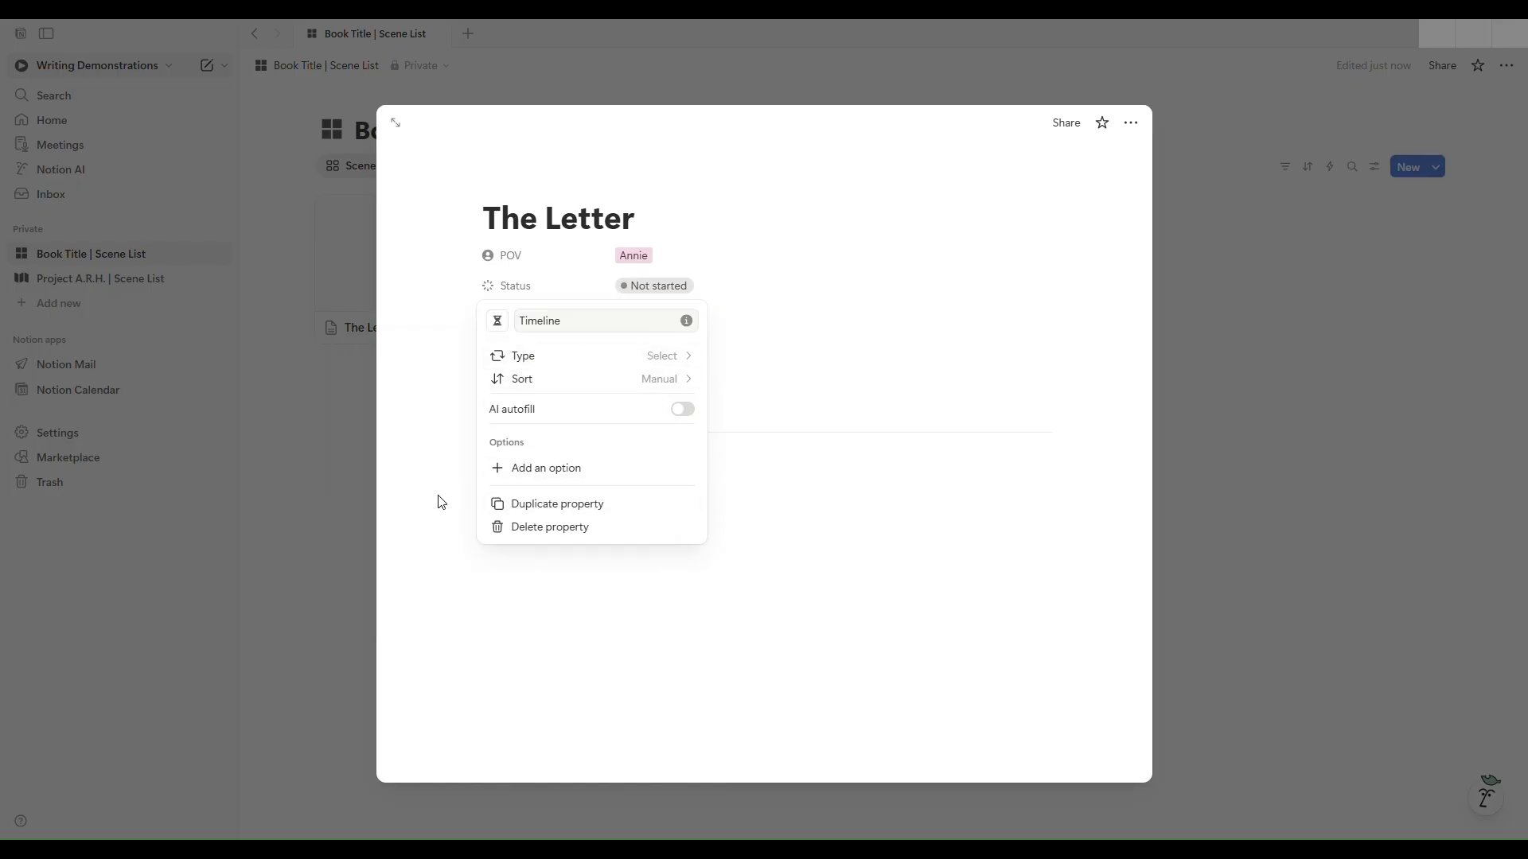
Step: Add Past and Present as options of the Timeline property and set The Letter's Timeline to Present
click(570, 469)
text(Past)
key(Return)
text(Presen)
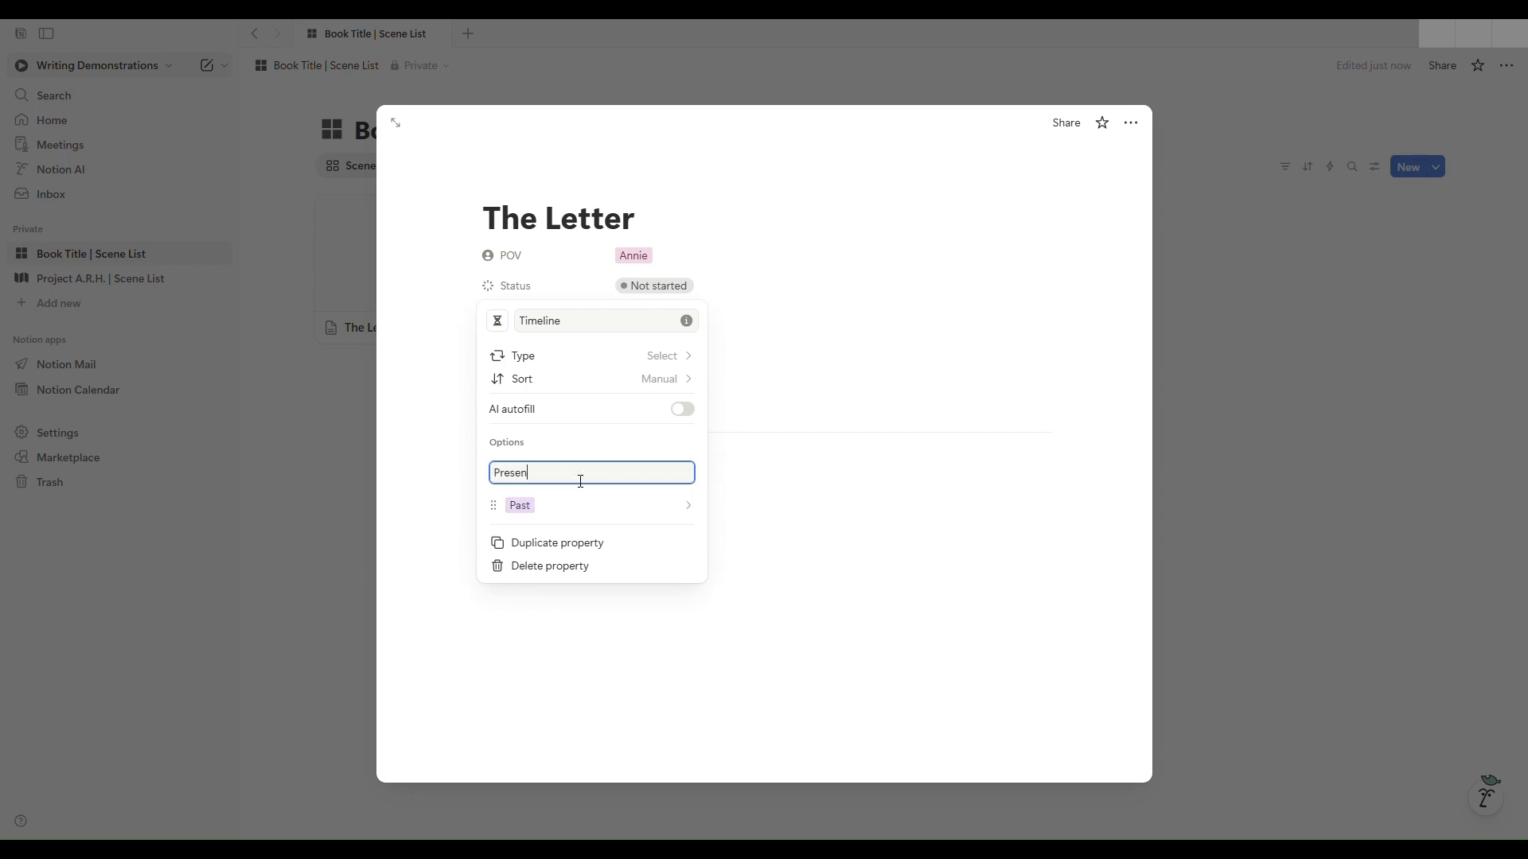
text(t)
key(Return)
click(802, 438)
click(651, 322)
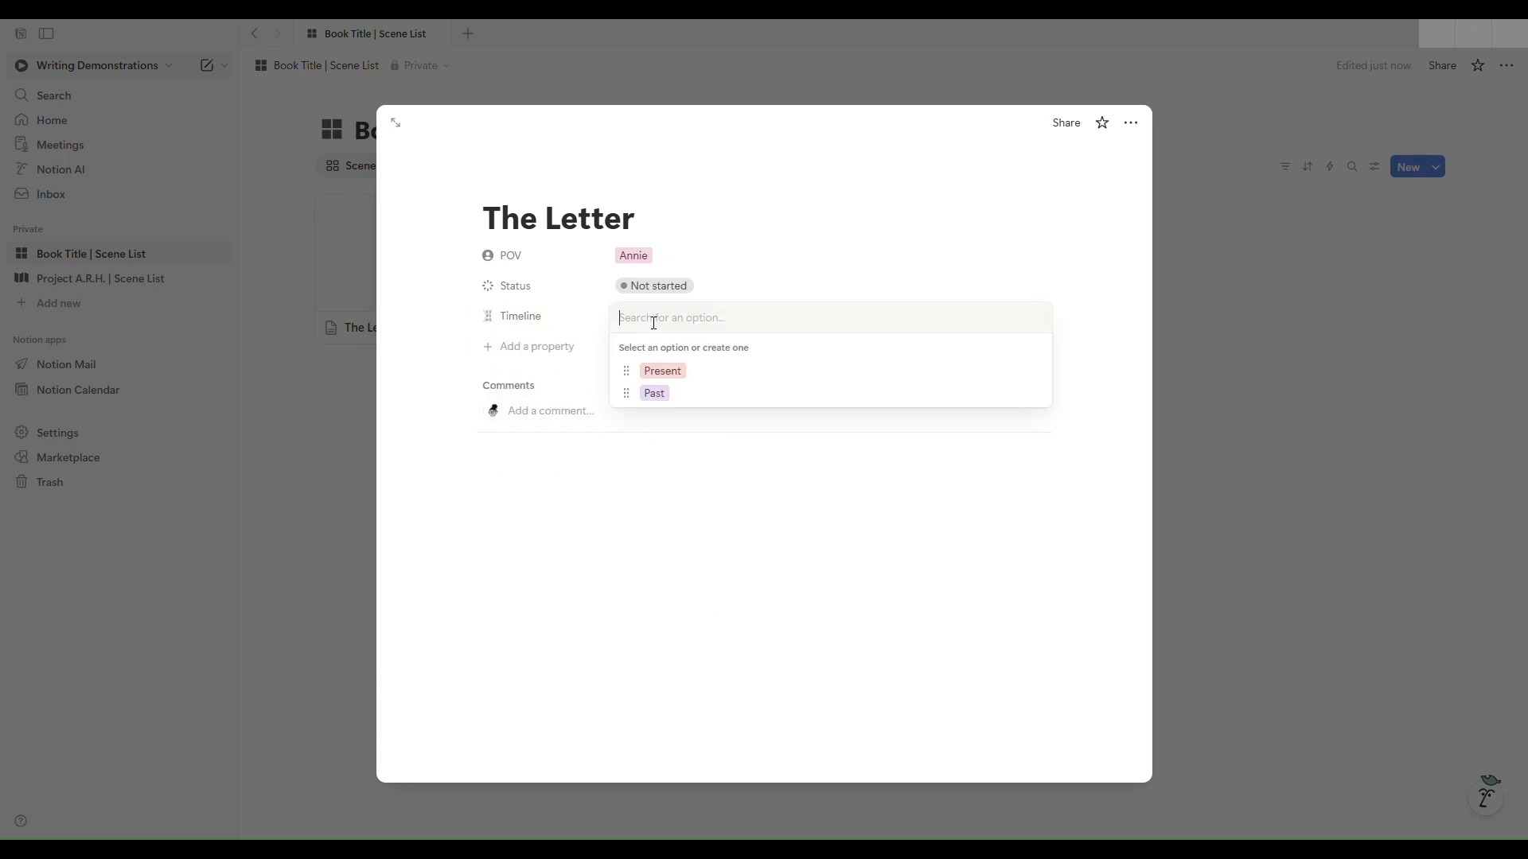
click(690, 383)
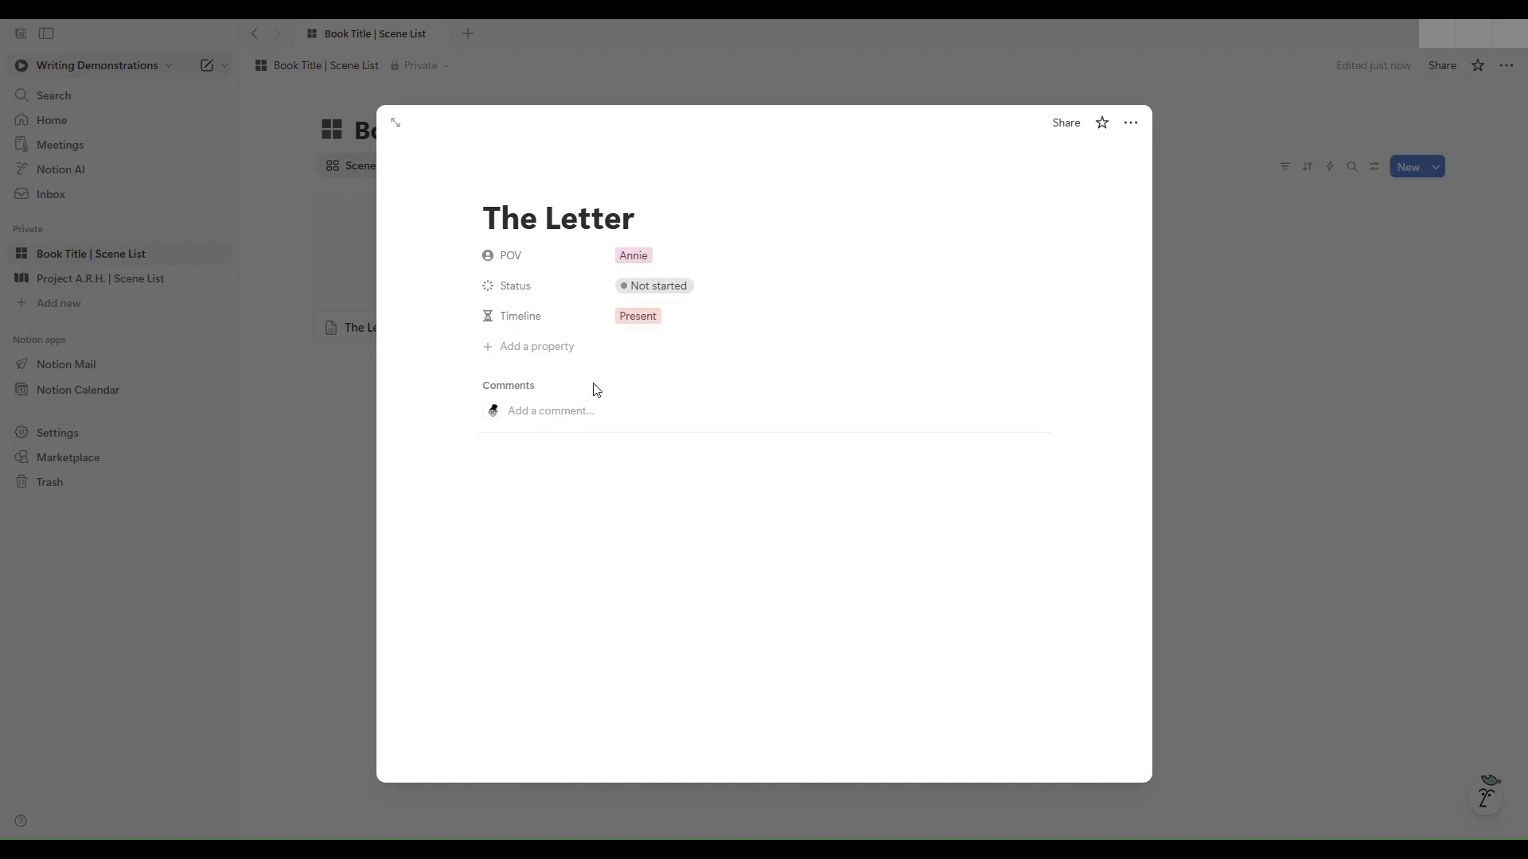
Step: Add a Multi-select property named Setting to The Letter and give it the tree icon
click(546, 348)
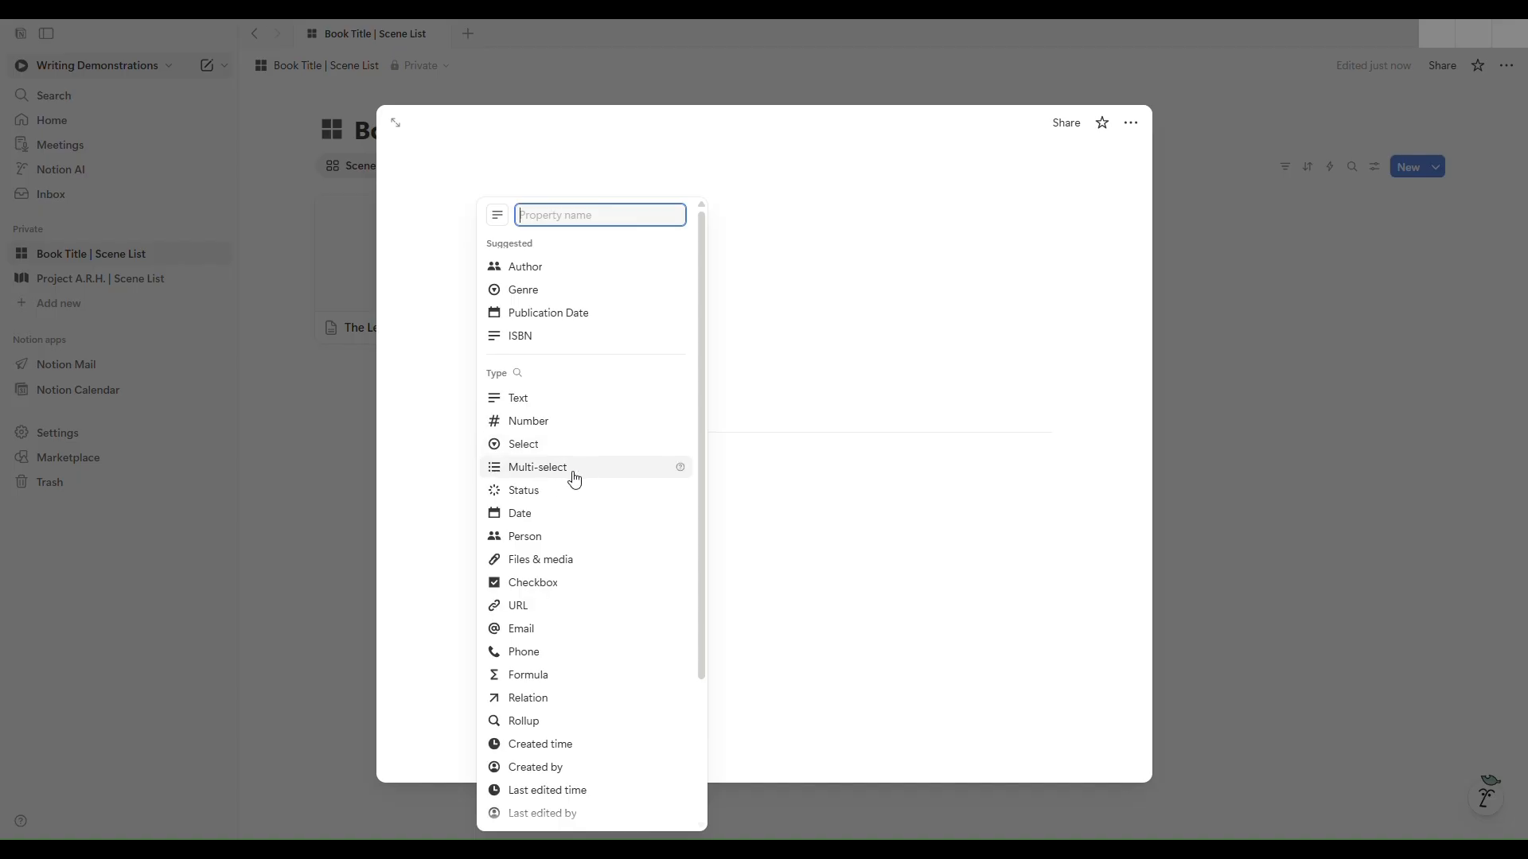
click(573, 473)
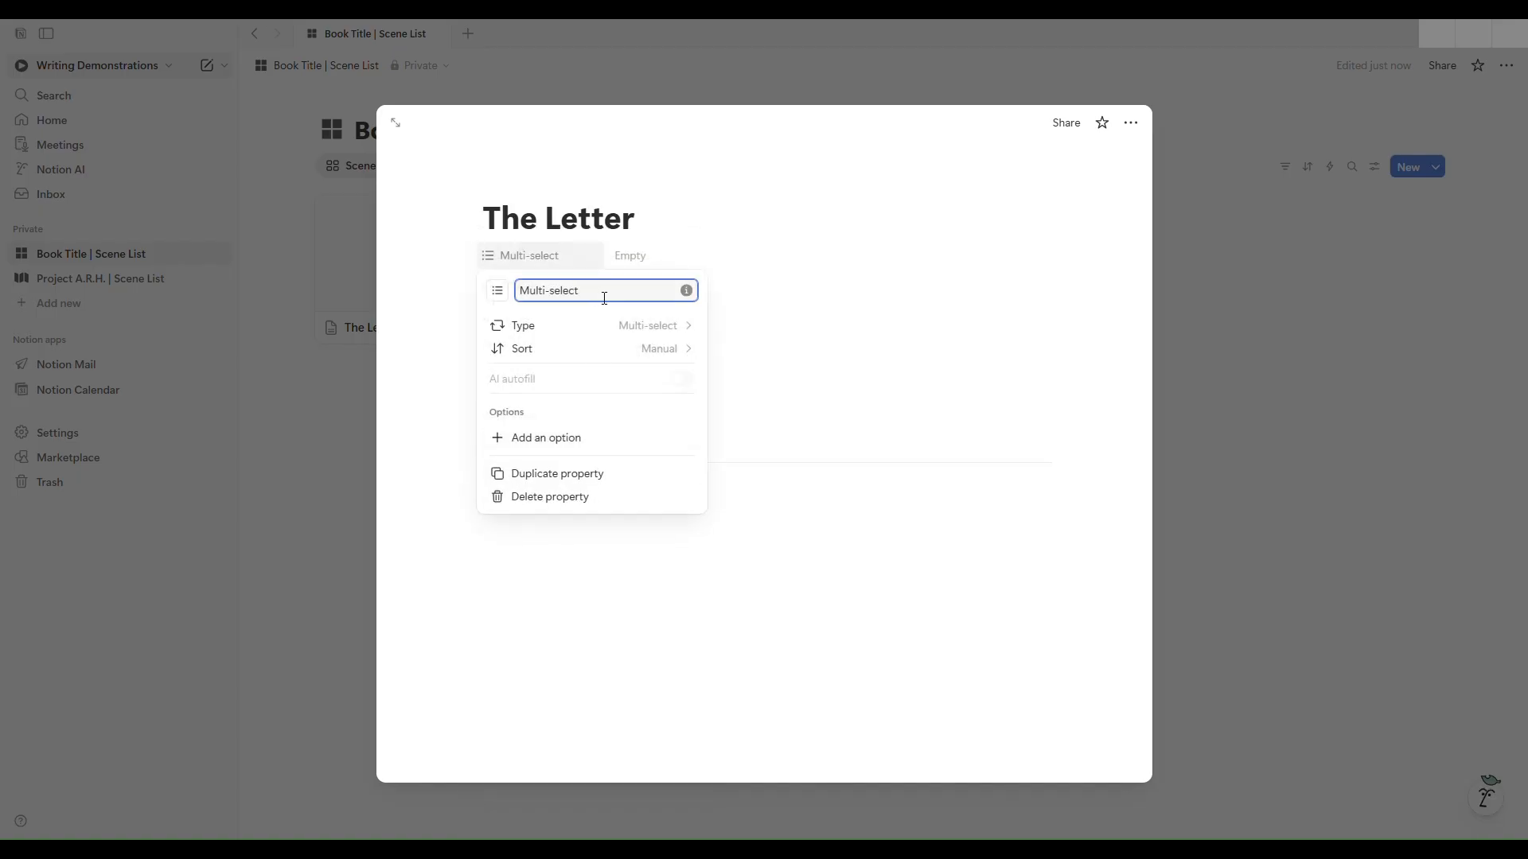
drag(604, 293, 494, 296)
text(Setting)
click(504, 295)
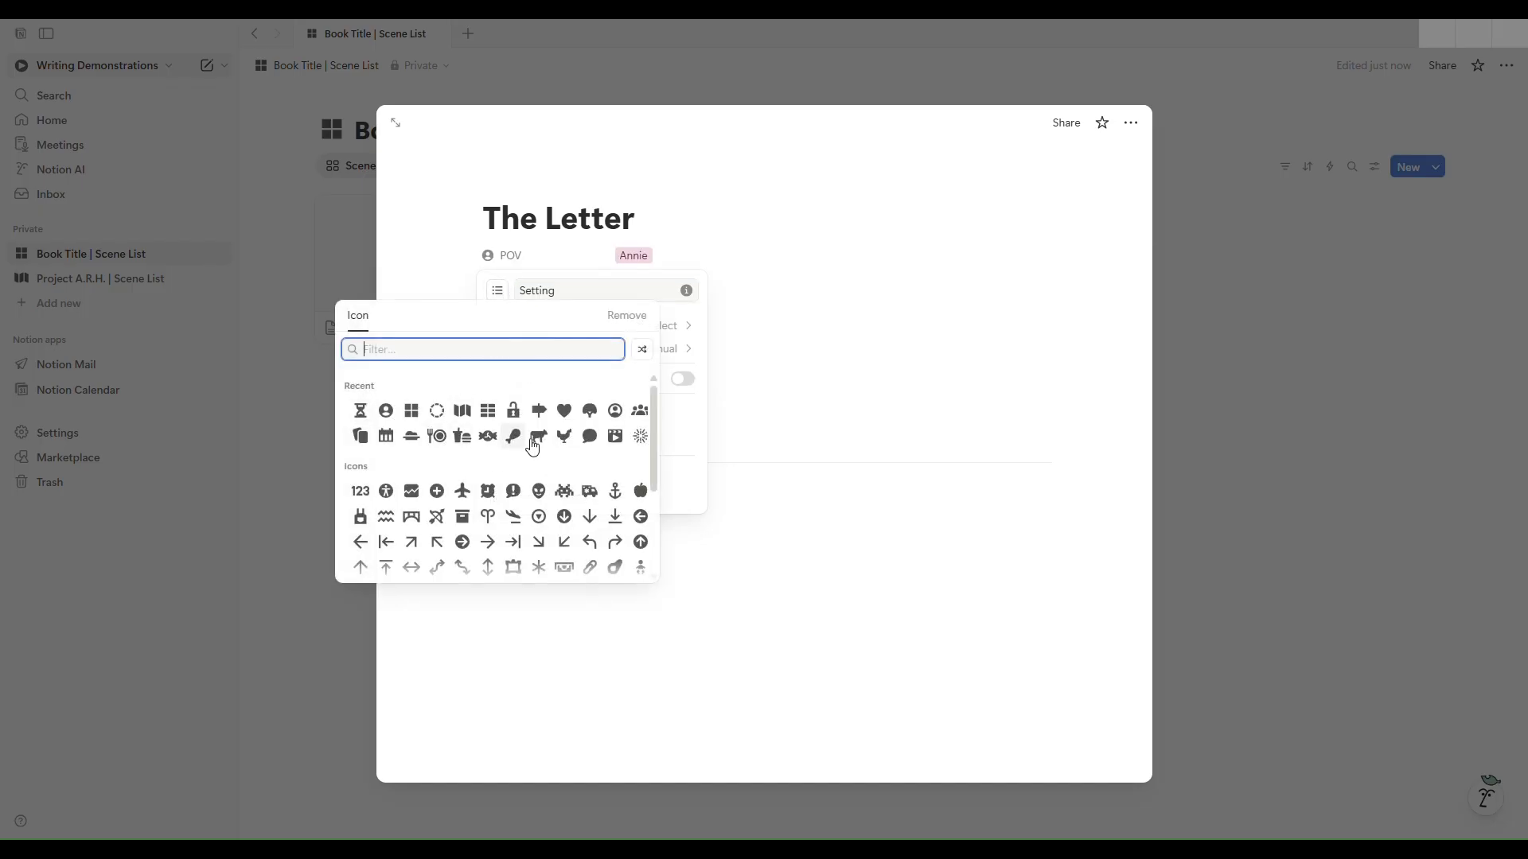
click(599, 423)
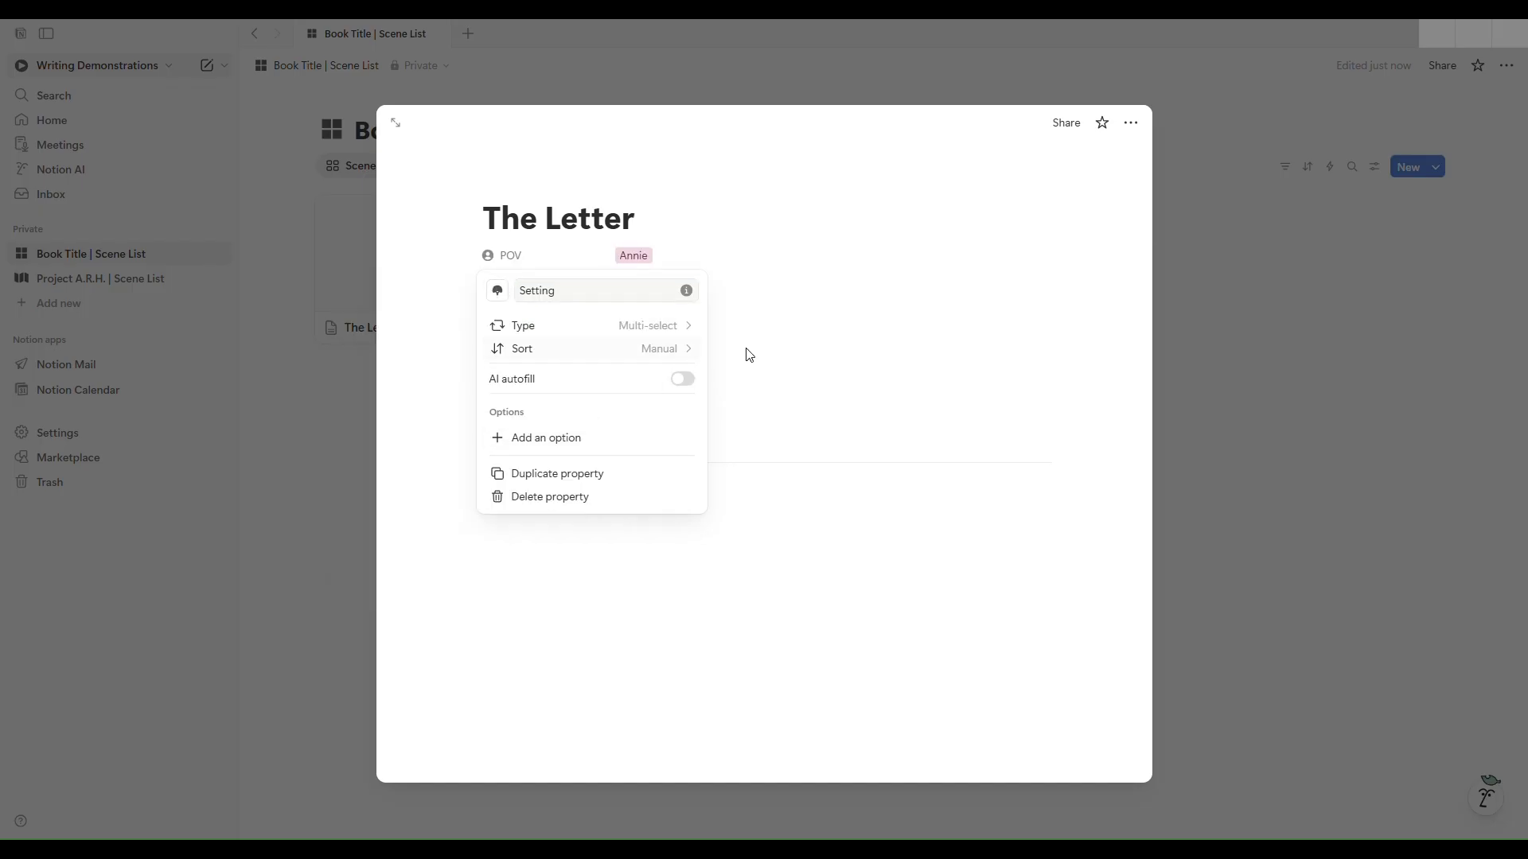
click(780, 362)
Step: Fill The Letter's Setting with two new options, Main Street and the first character's house
click(645, 291)
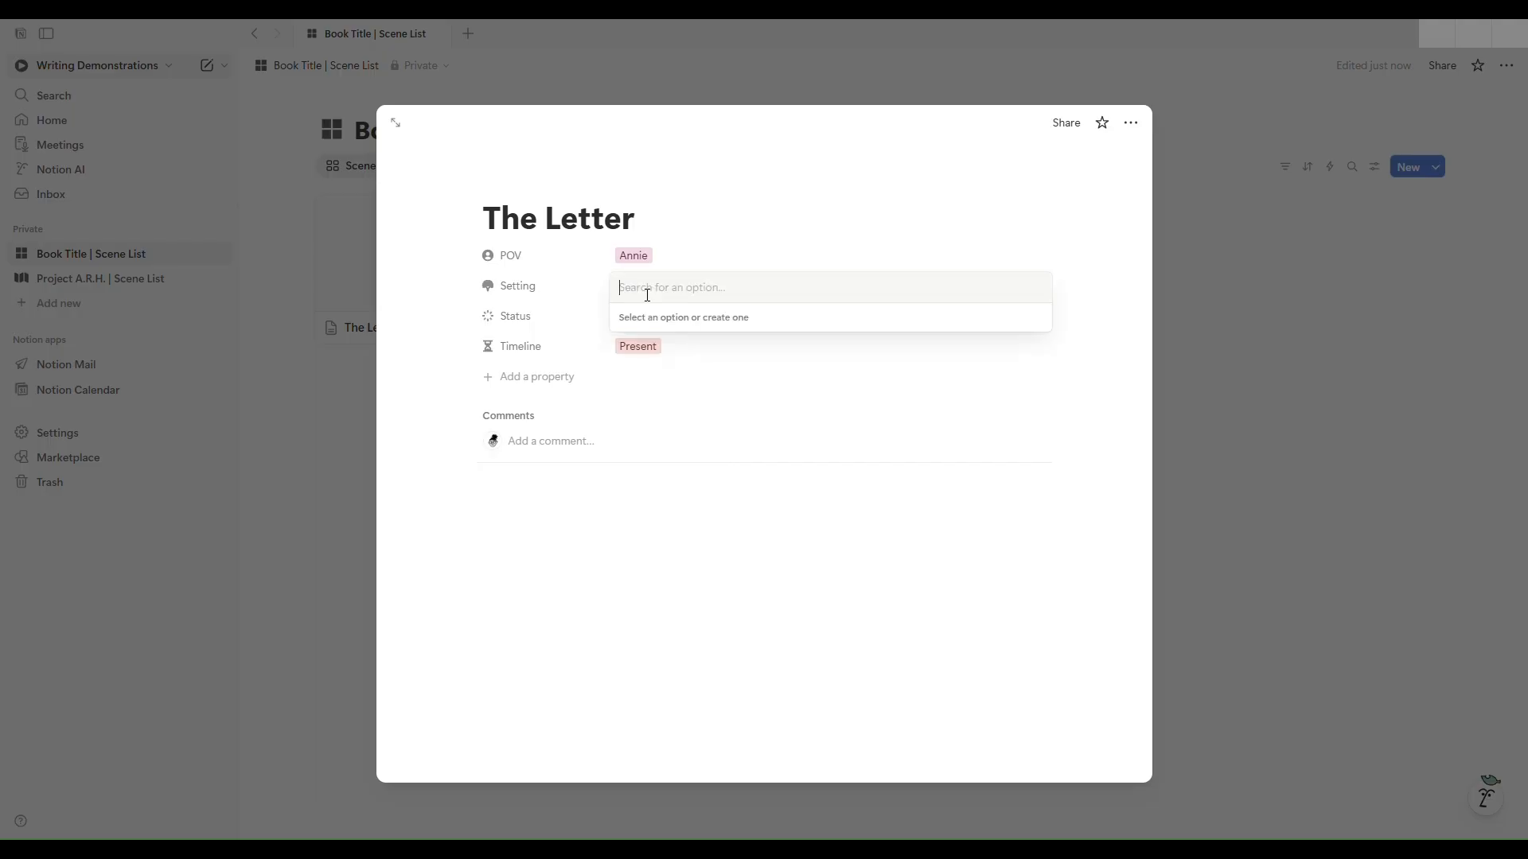
text(Main Street)
key(Return)
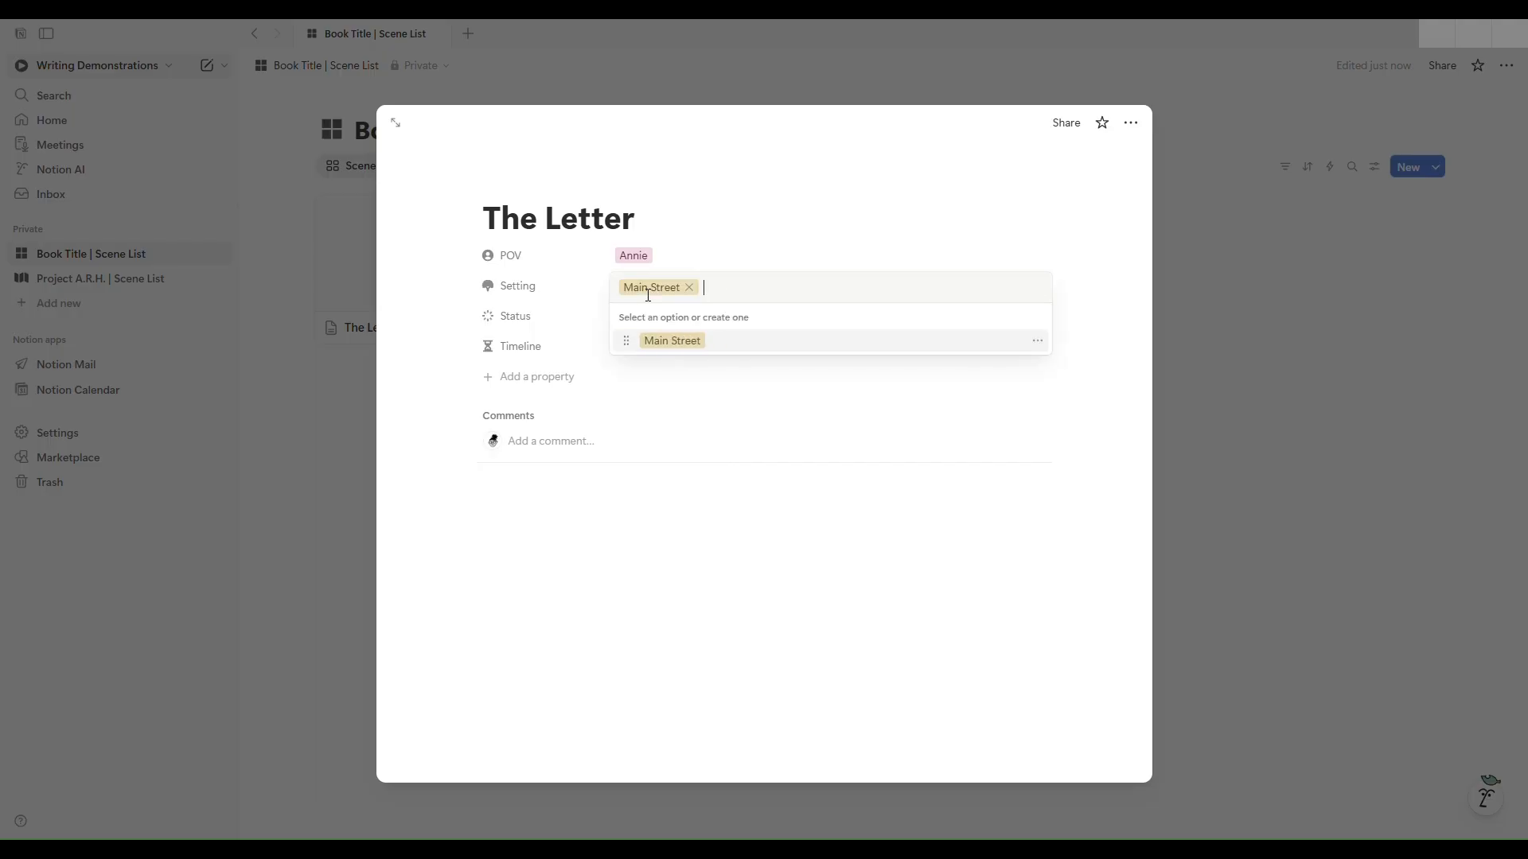
text(Annie's House)
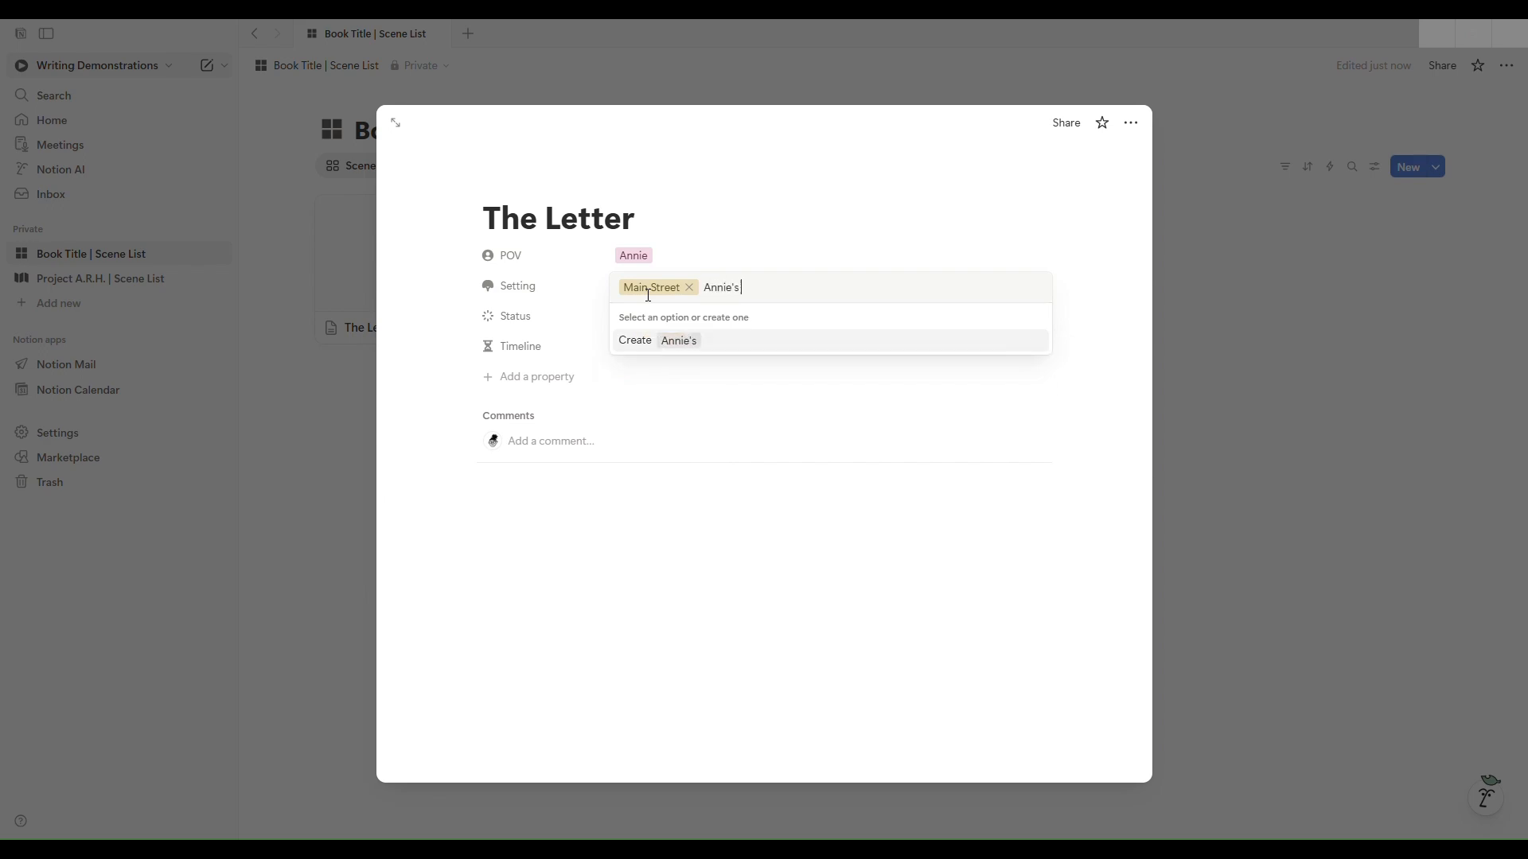
key(Return)
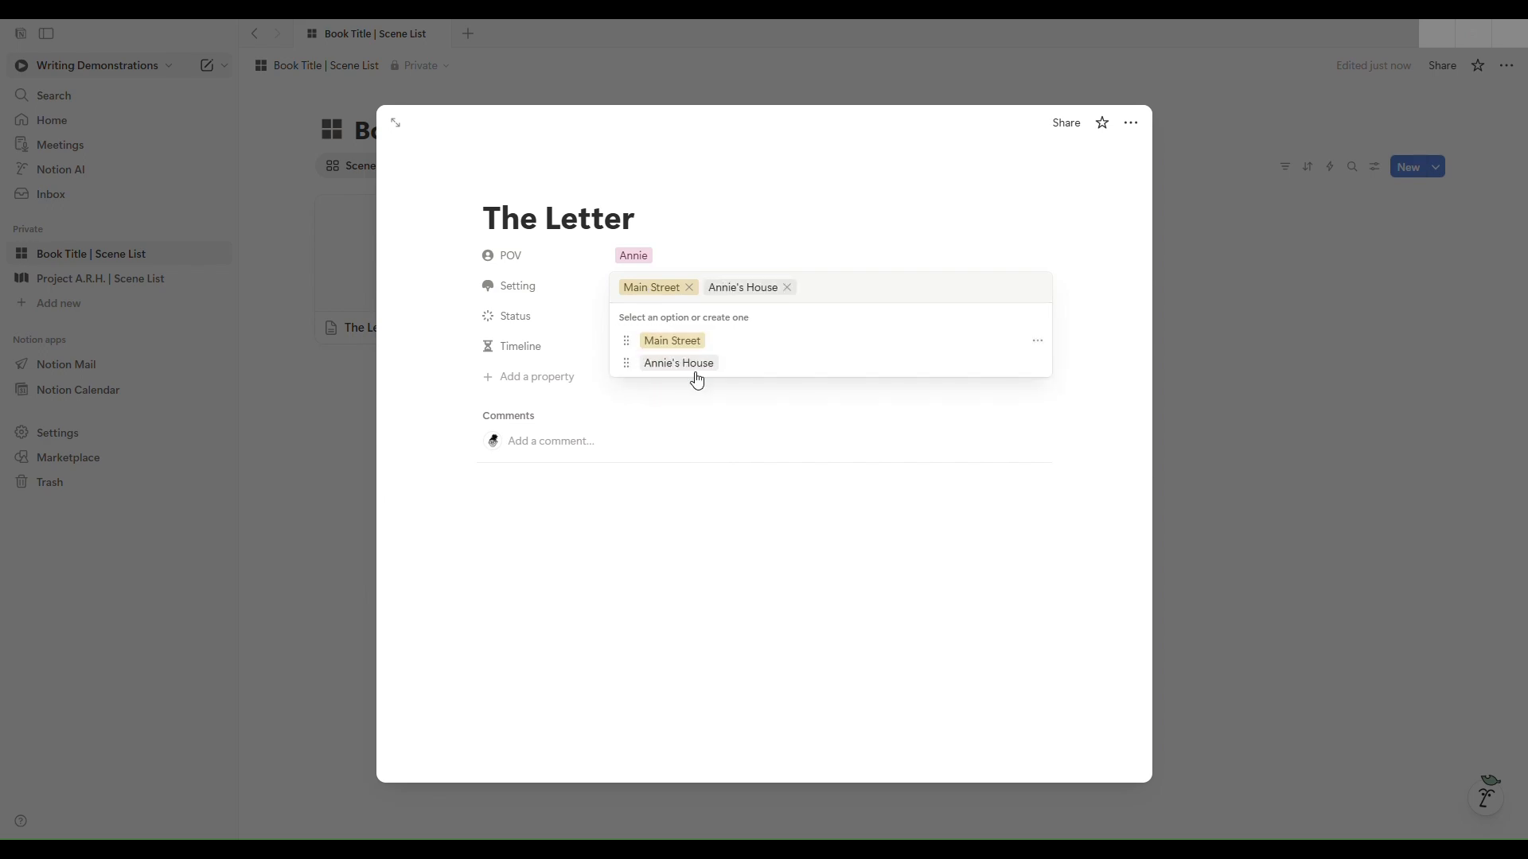
click(743, 549)
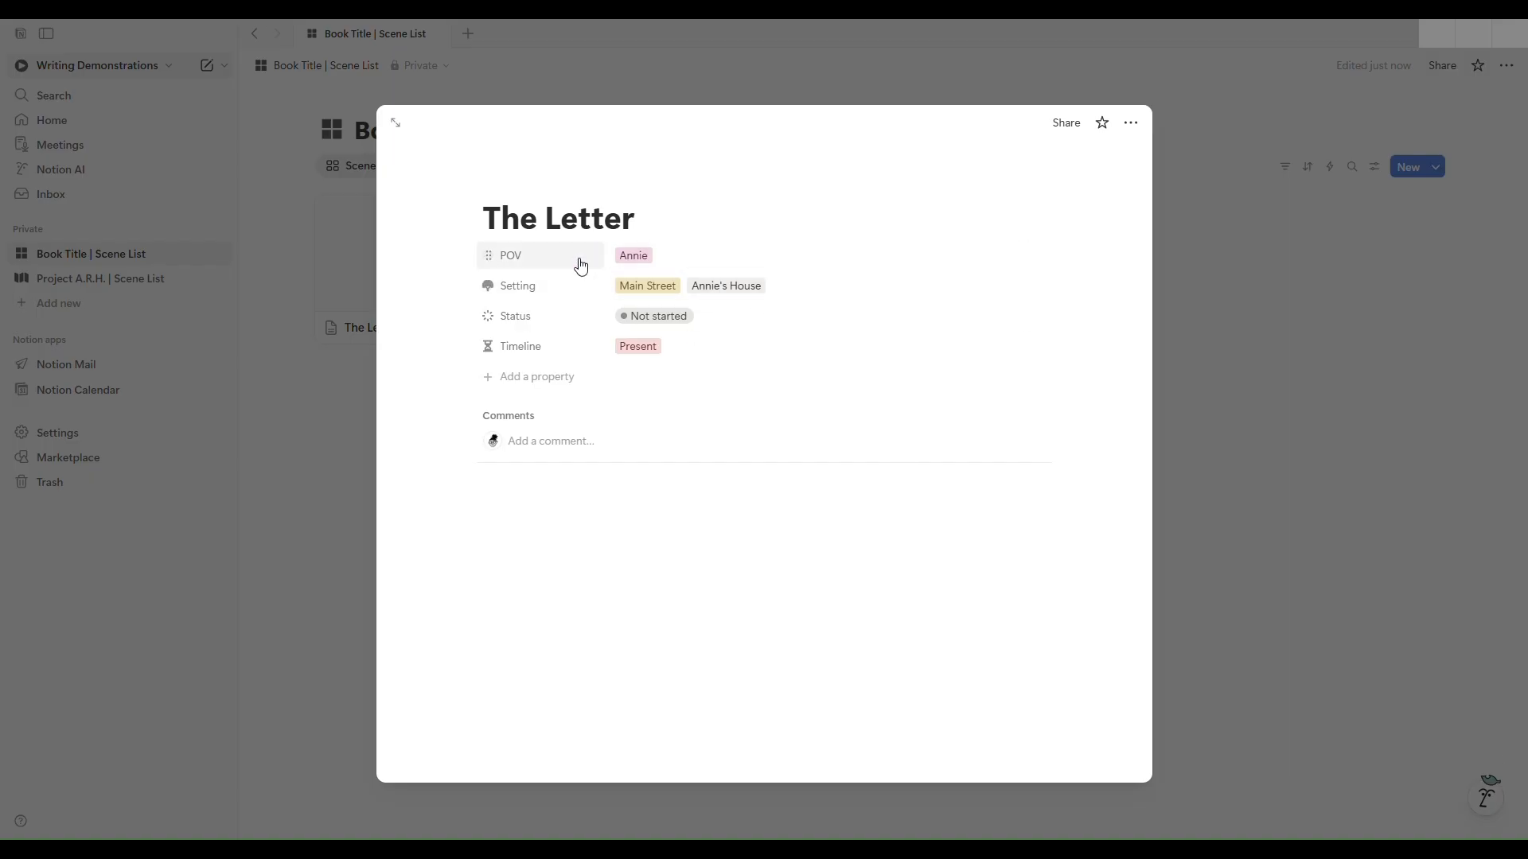
Step: Add a Select property named Beat/Part of Story to The Letter
click(560, 383)
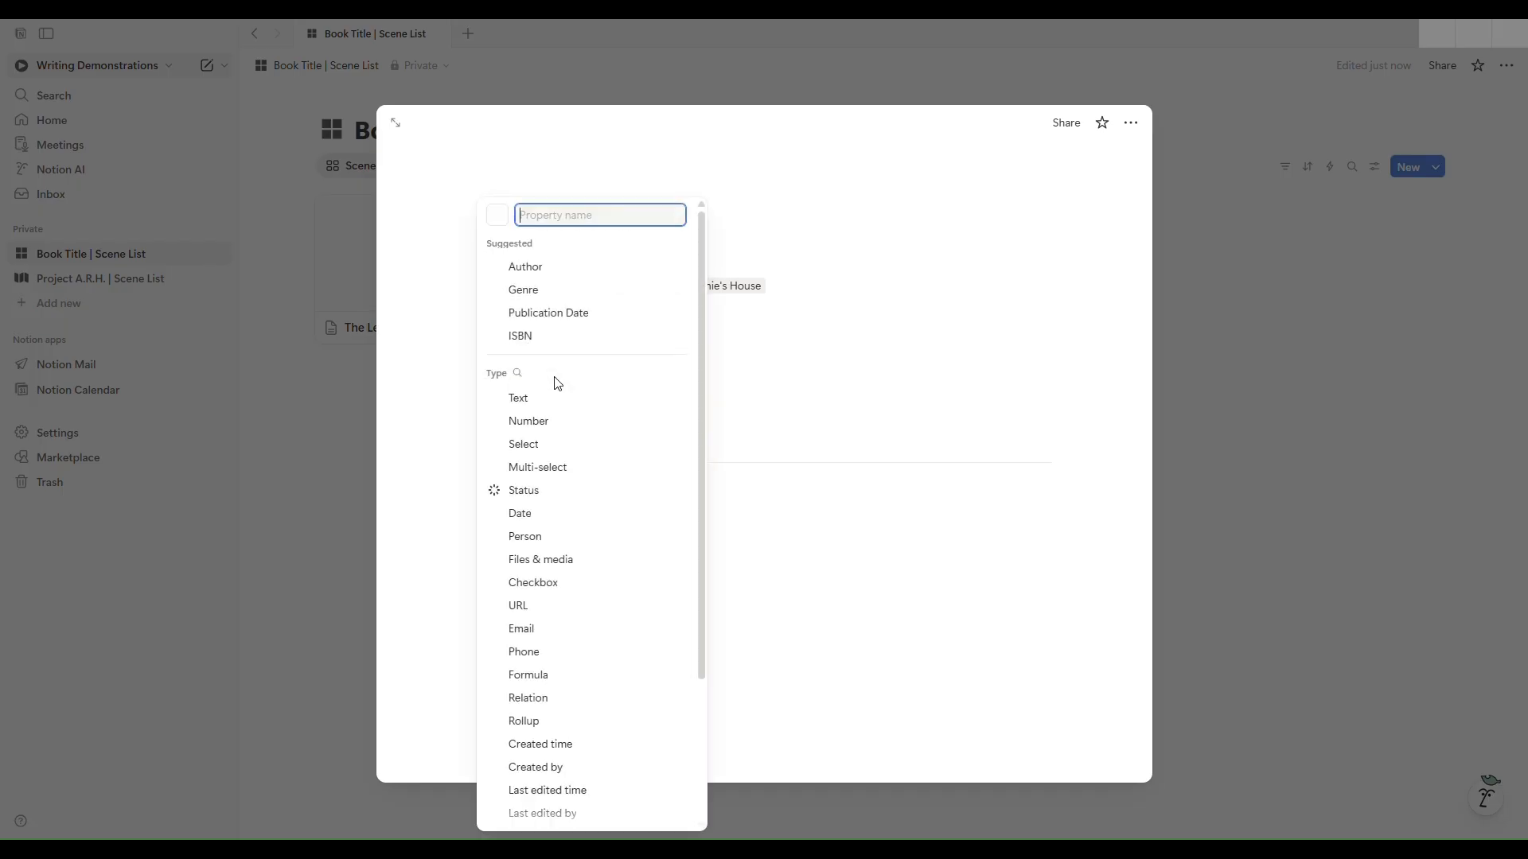
click(537, 452)
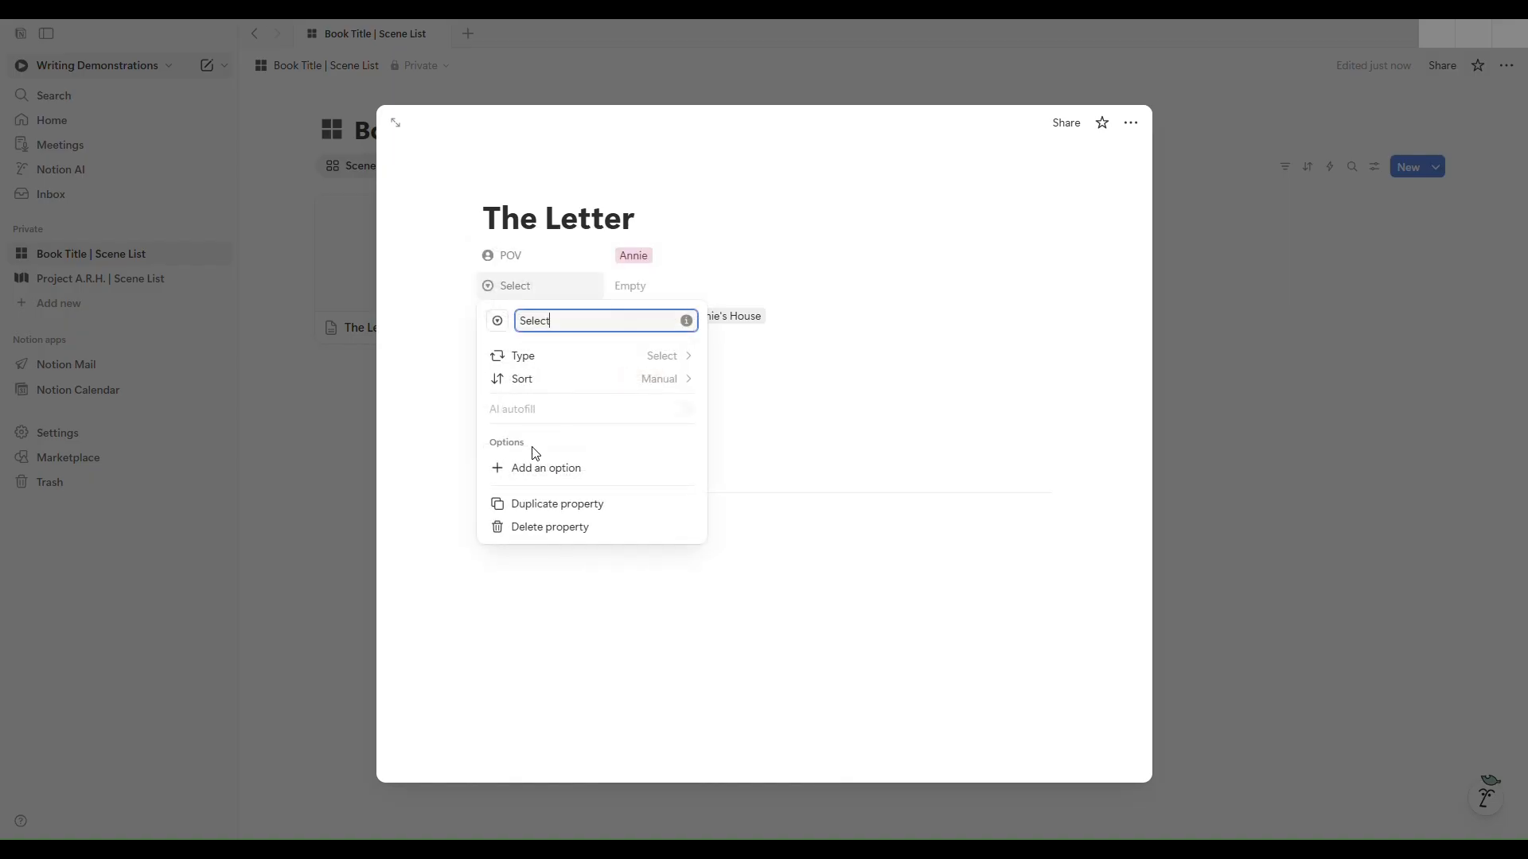
key(BackSpace)
key(BackSpace)
text(Beat/Part of Story)
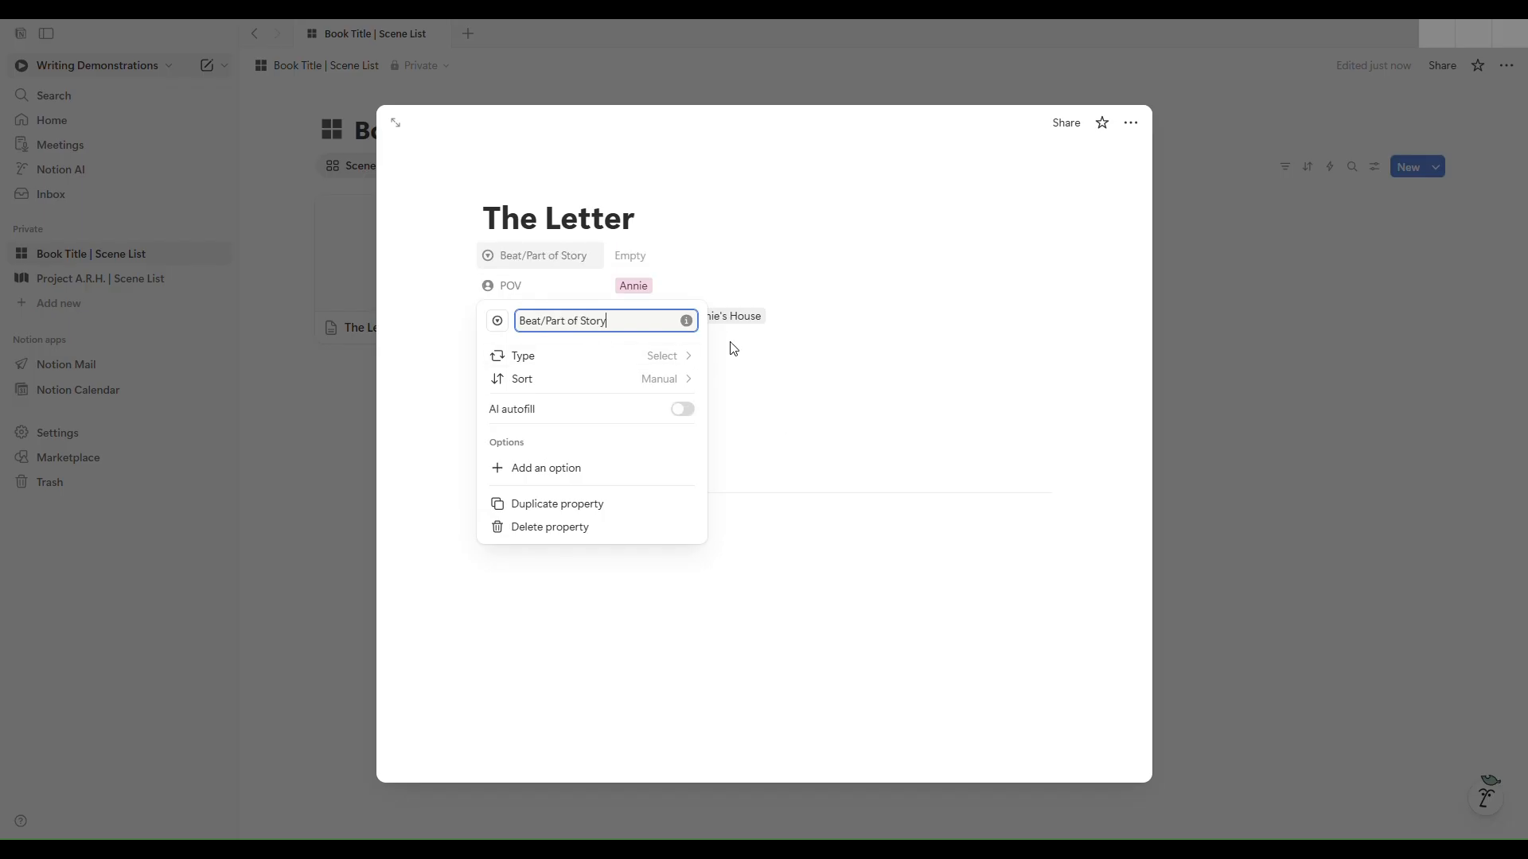
click(664, 261)
Step: Create Hook as a new option in The Letter's Beat/Part of Story value
click(655, 262)
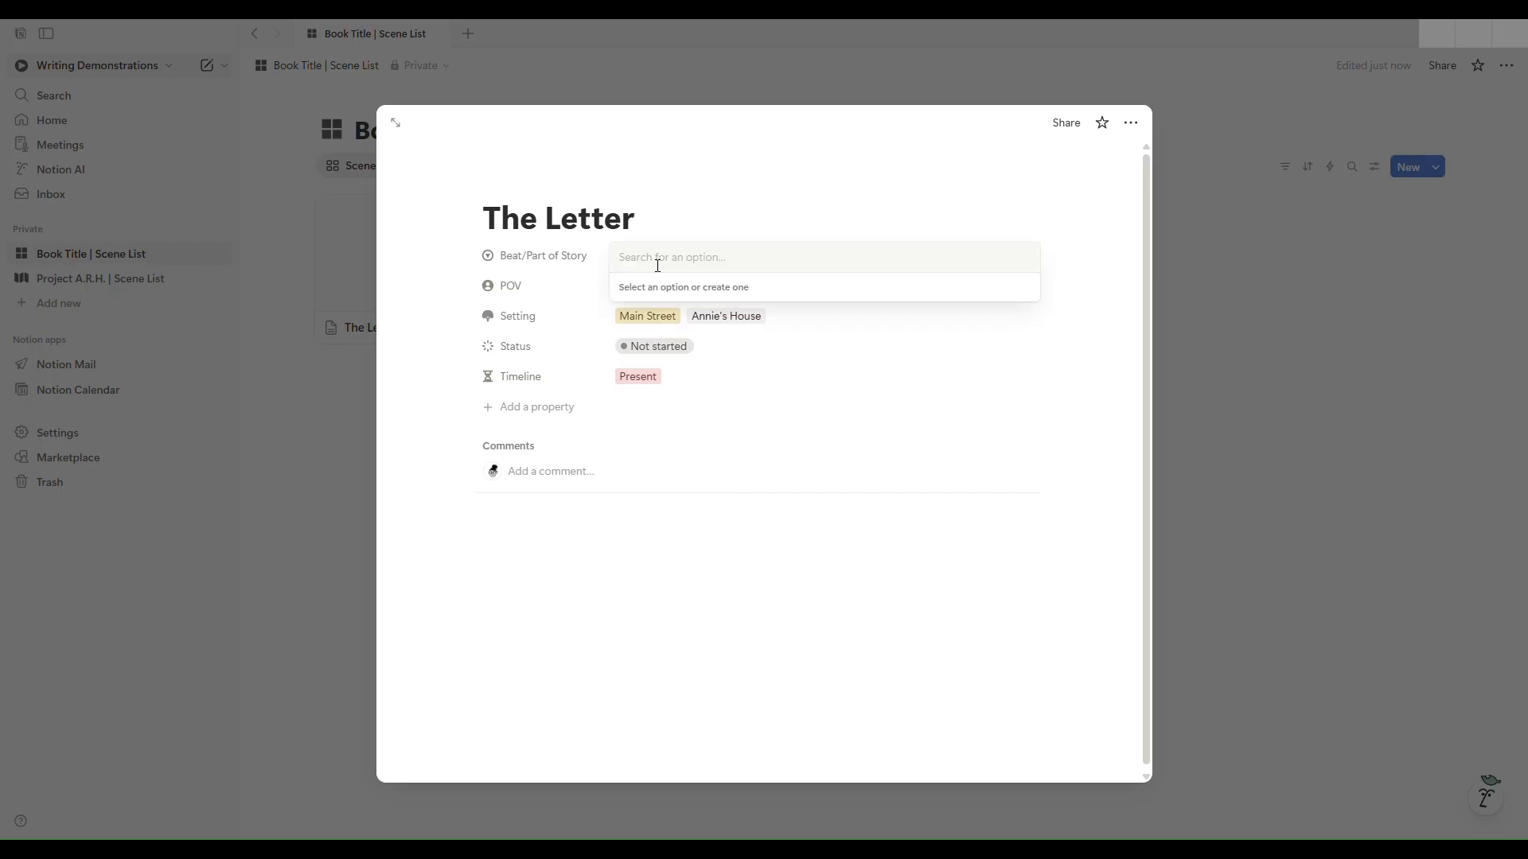
text(Hook)
key(Return)
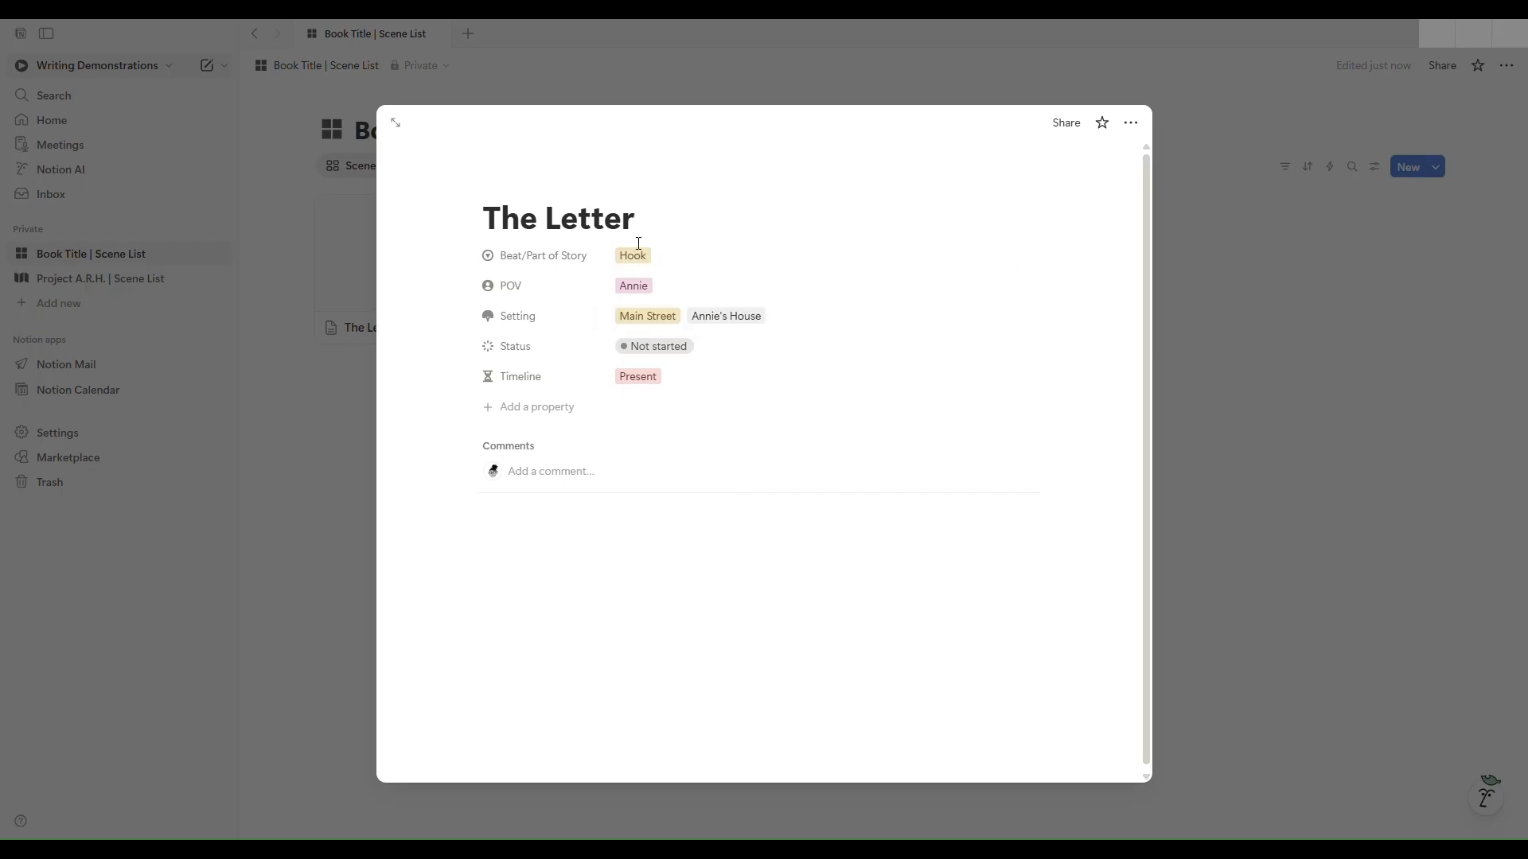
click(677, 259)
key(Escape)
Step: Add a Date property named Due Date to The Letter
click(517, 410)
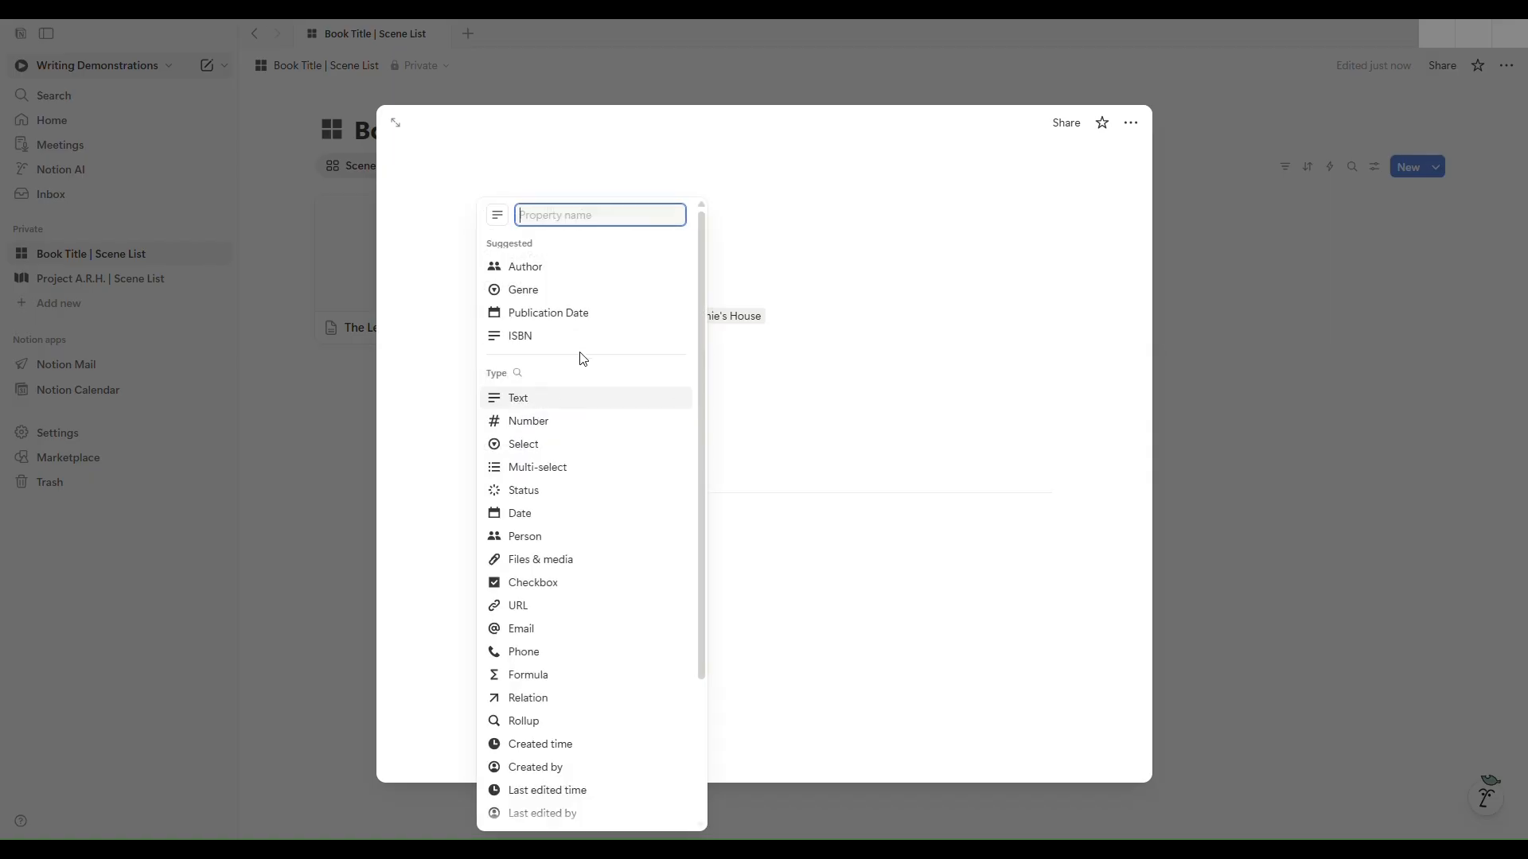
click(556, 523)
text(Da)
key(BackSpace)
key(BackSpace)
text(Due Date)
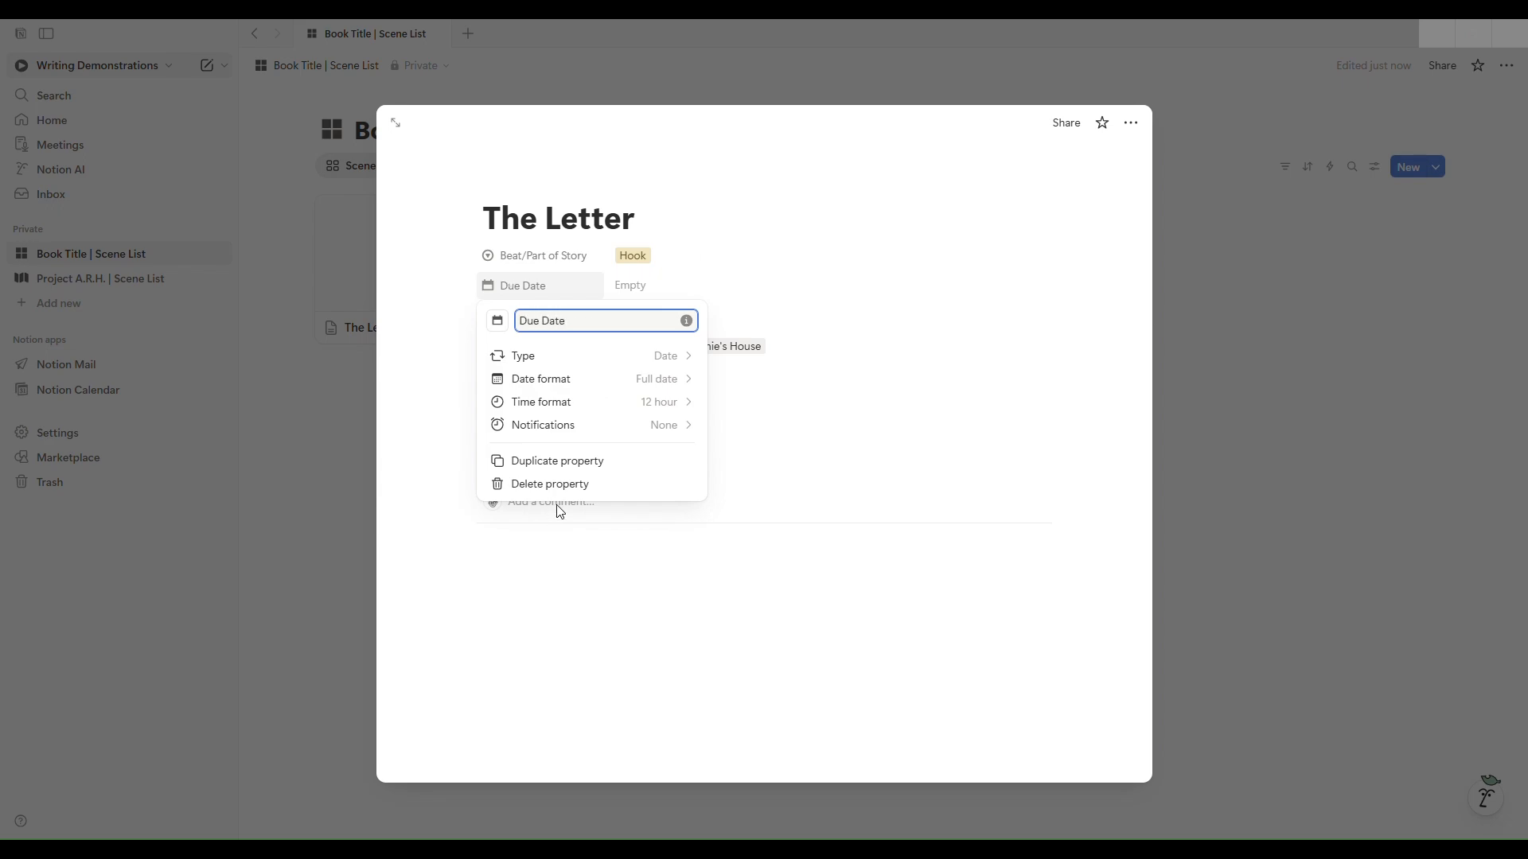
key(Return)
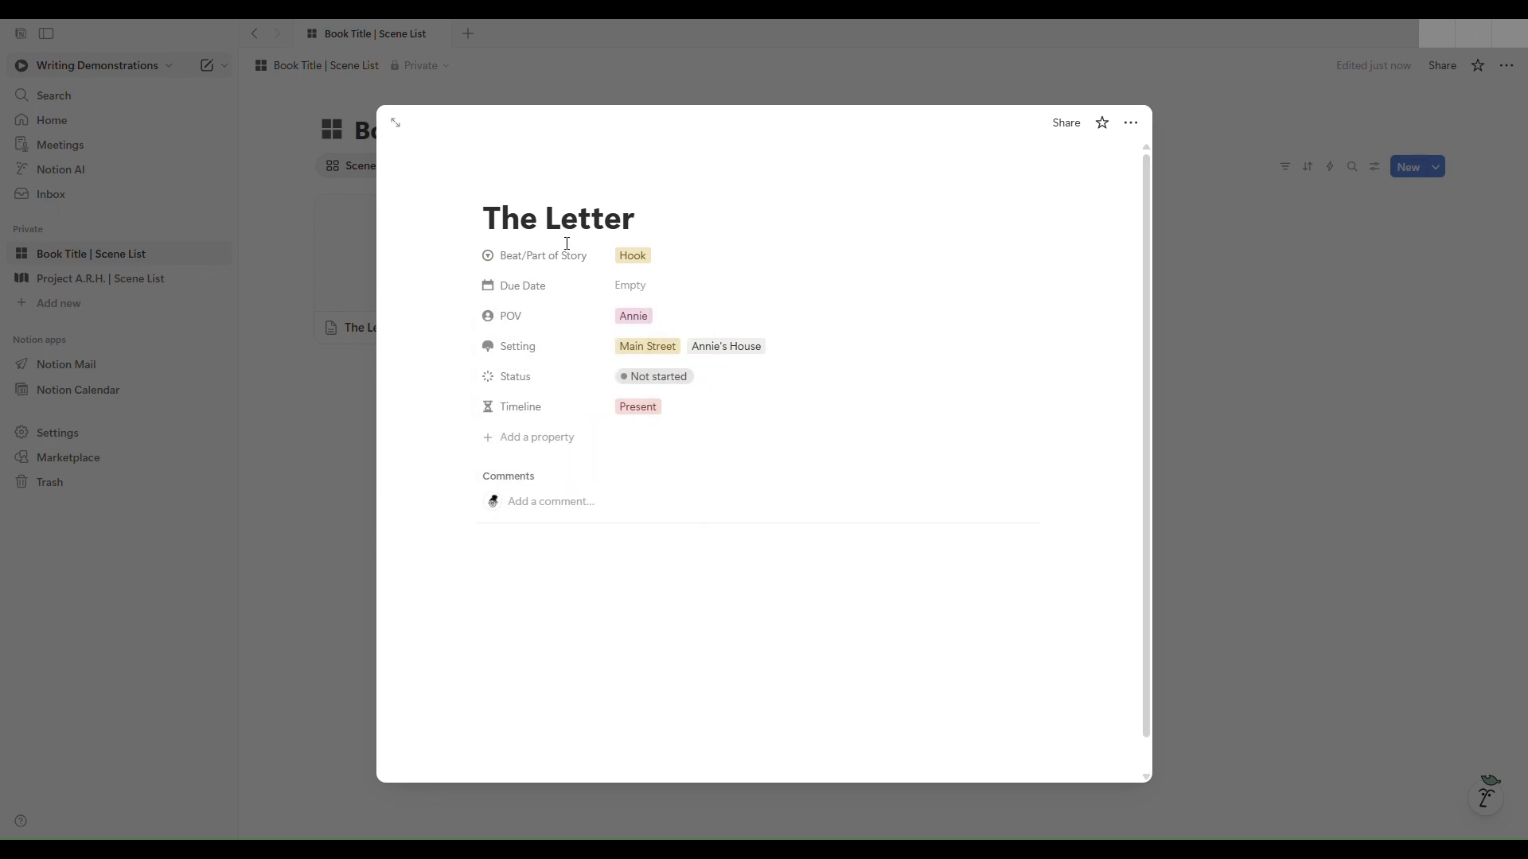
Step: Set The Letter's Due Date to January 4, 2026
click(647, 296)
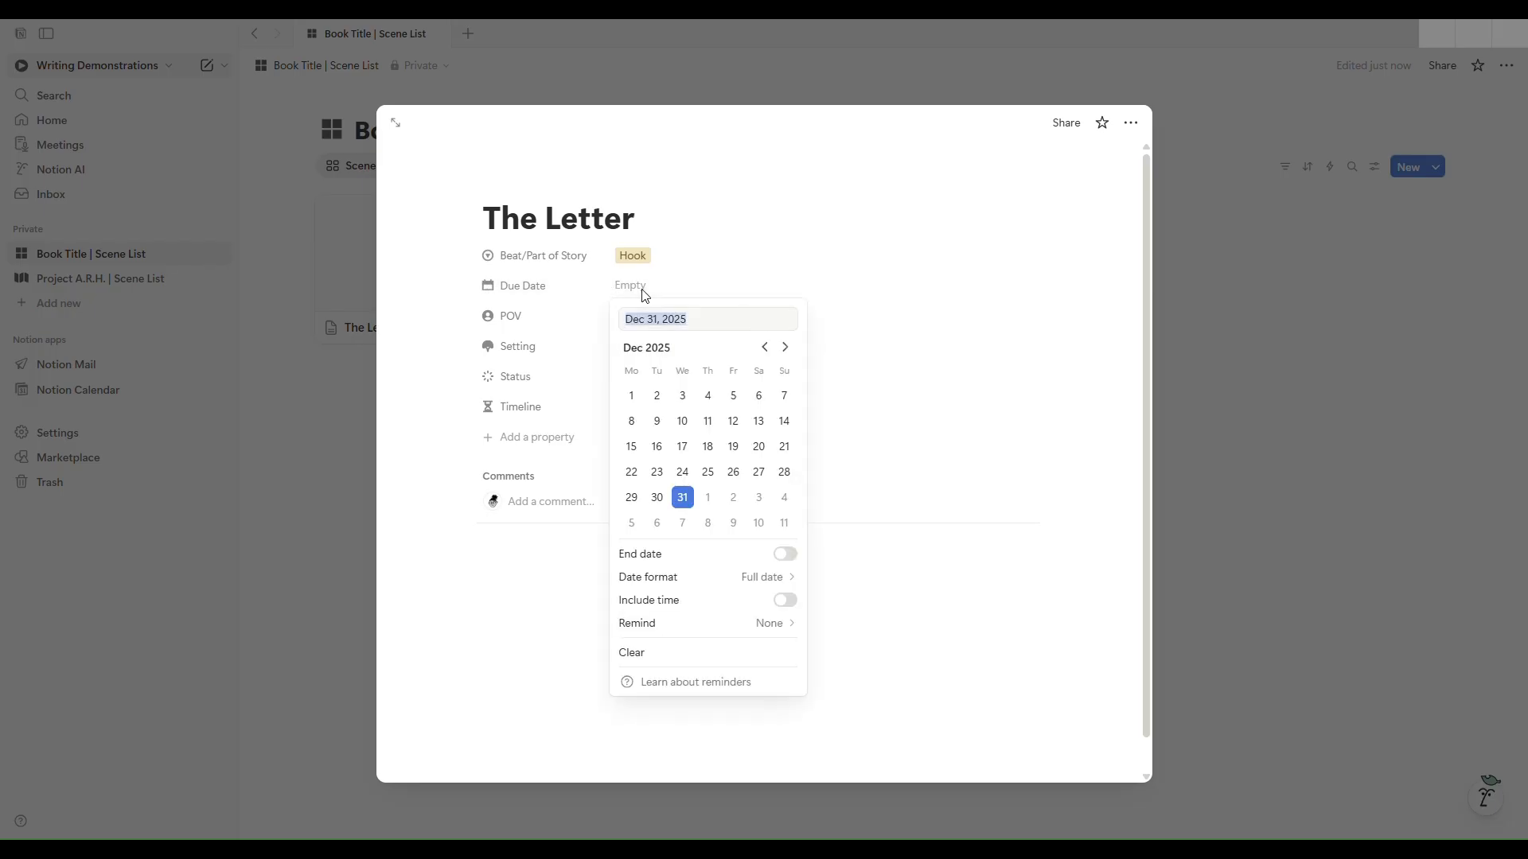
click(786, 499)
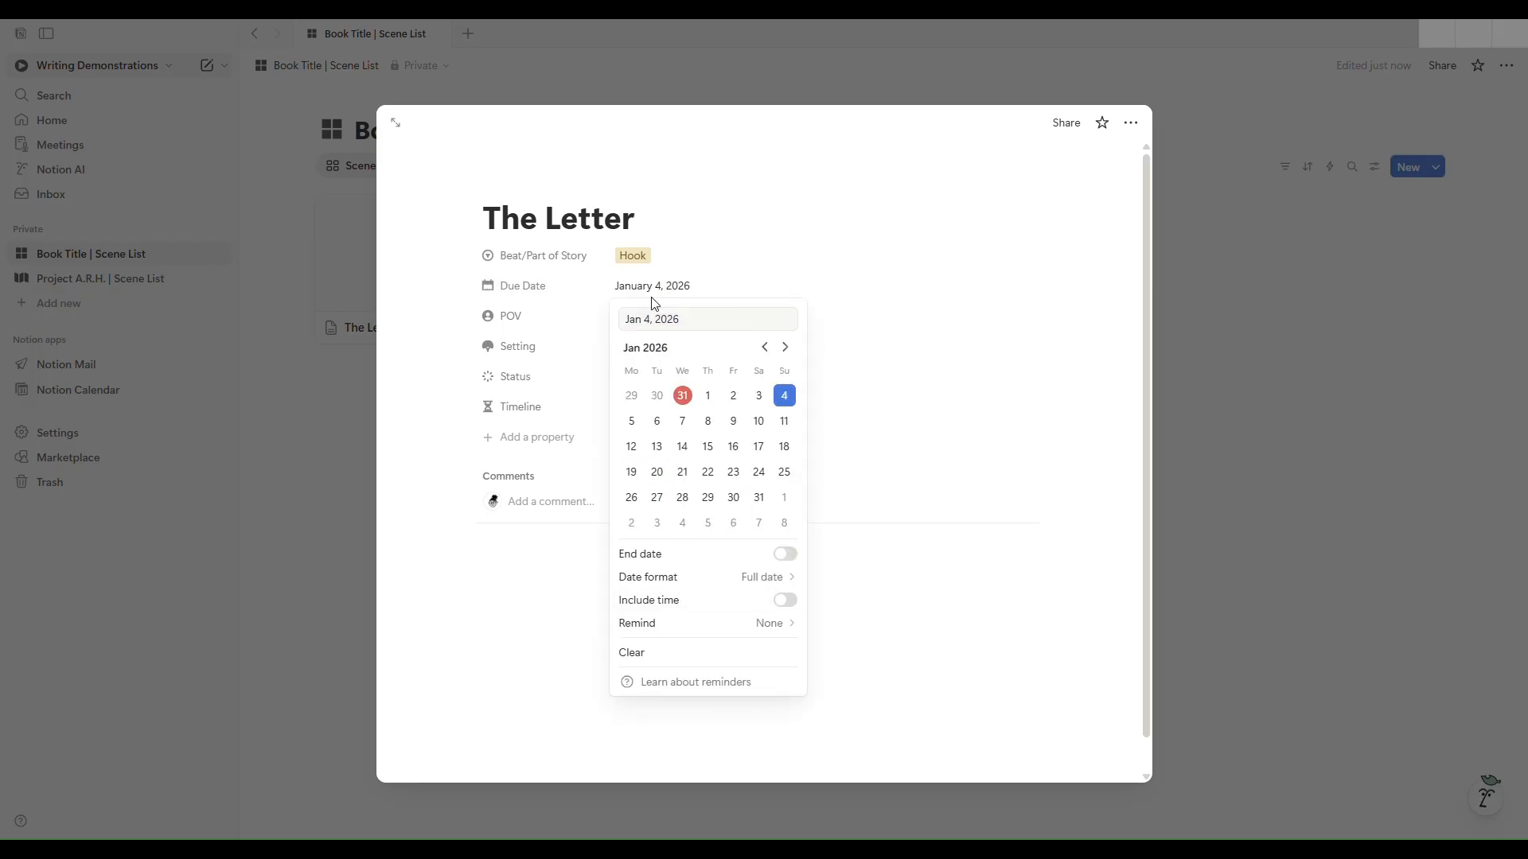
click(748, 284)
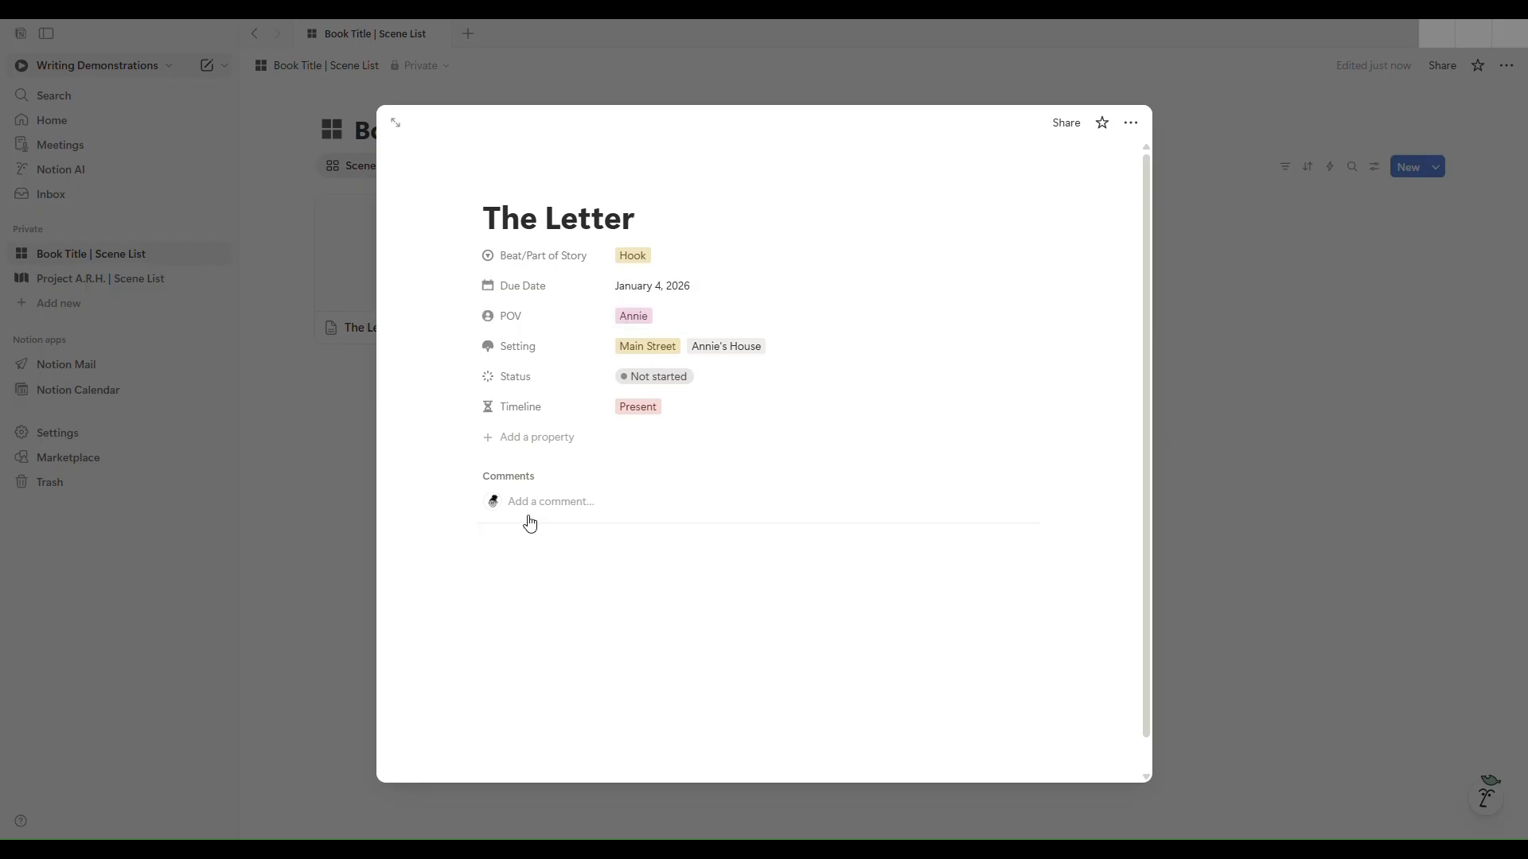
Step: Add another Date property to The Letter and name it Last Worked On
click(539, 446)
click(577, 515)
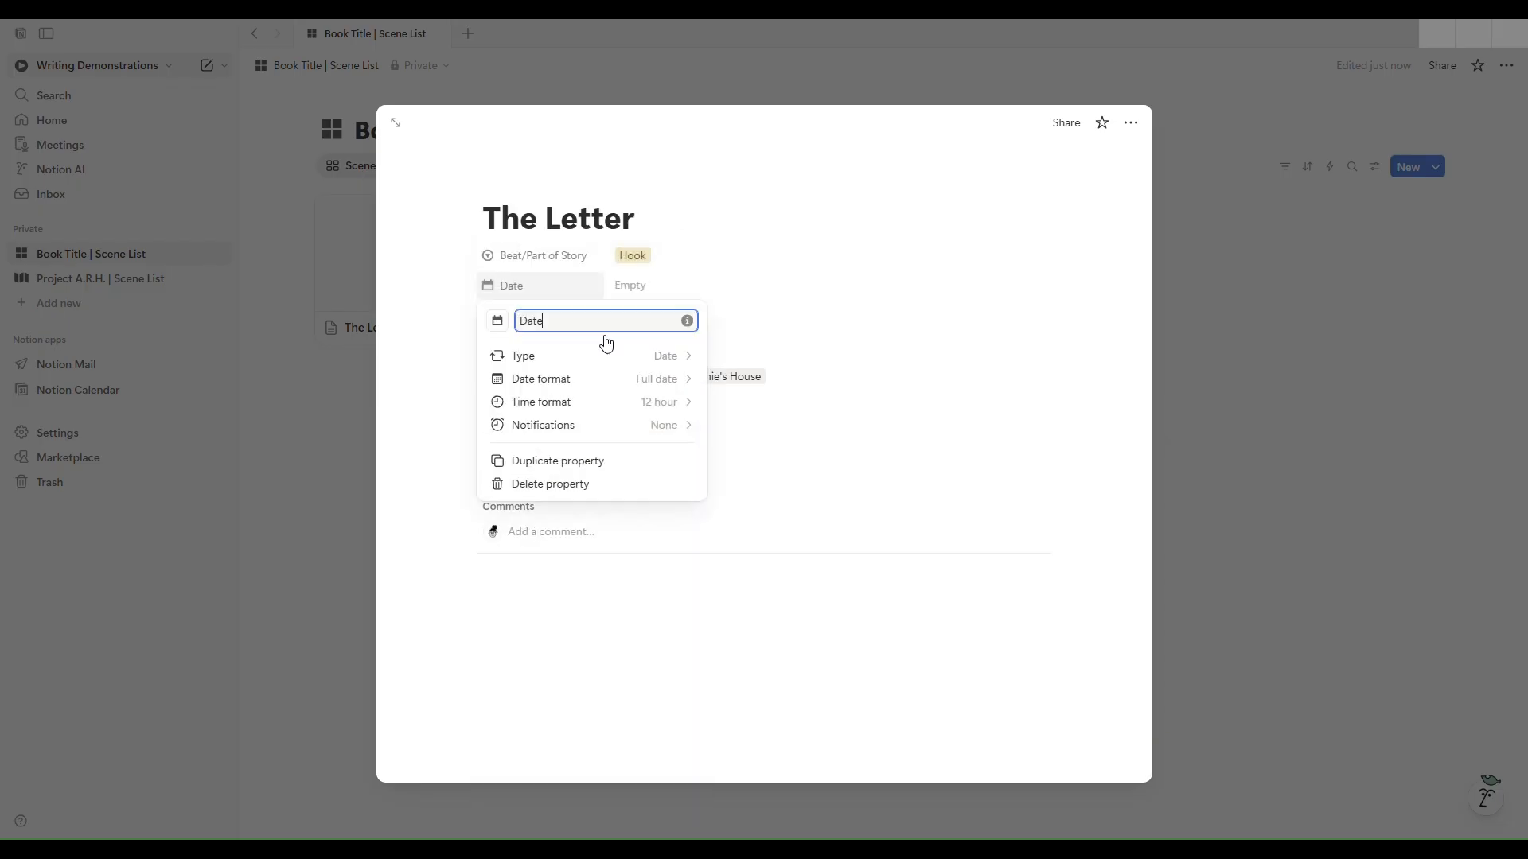
drag(611, 321, 467, 323)
text(Last Worked On)
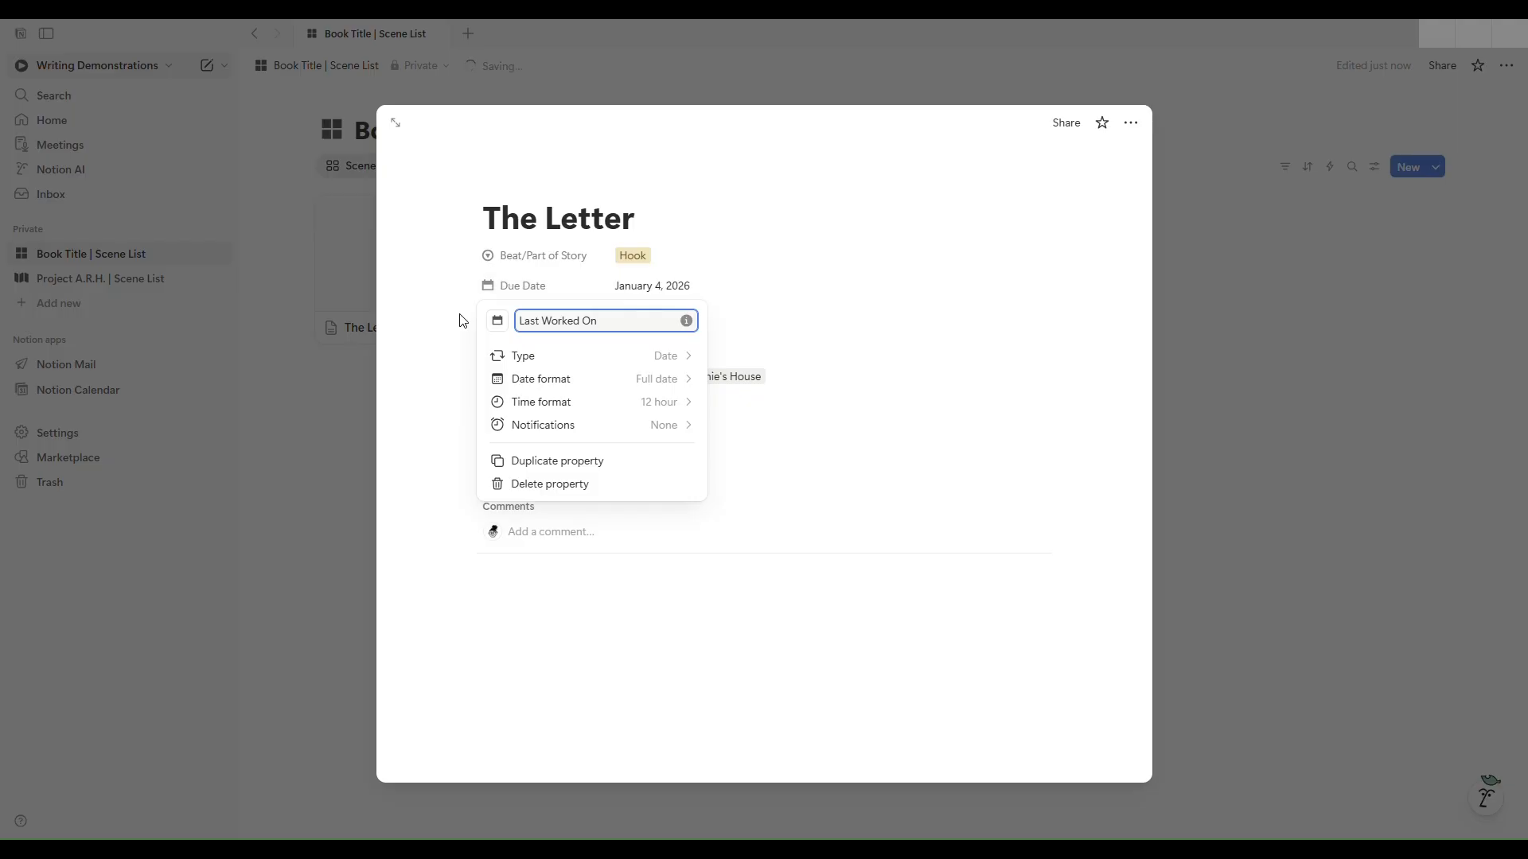
click(742, 327)
Step: Set The Letter's Last Worked On date to December 31, 2025
click(682, 318)
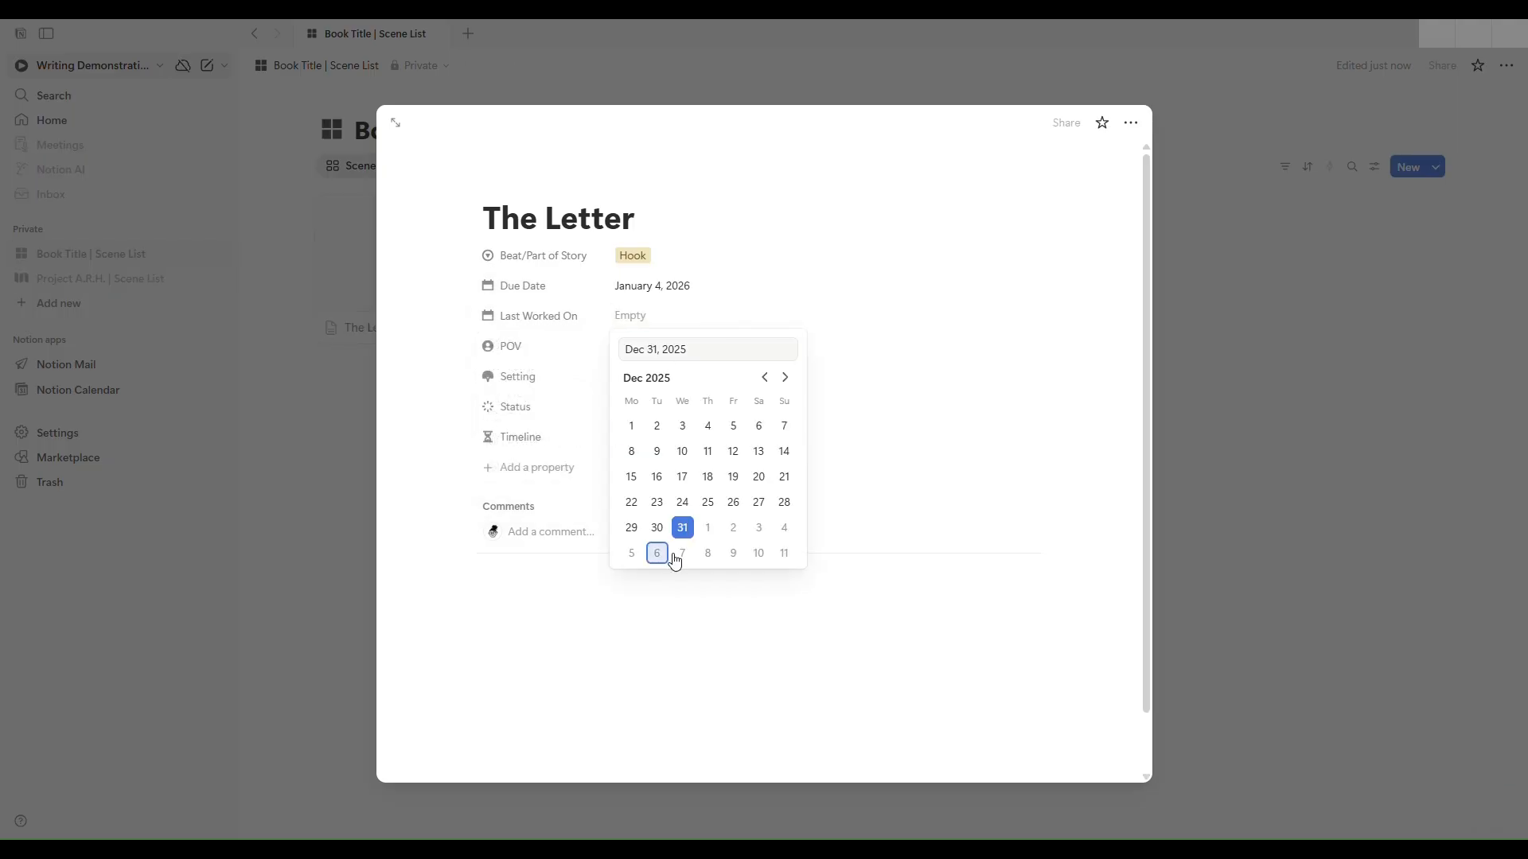
click(882, 453)
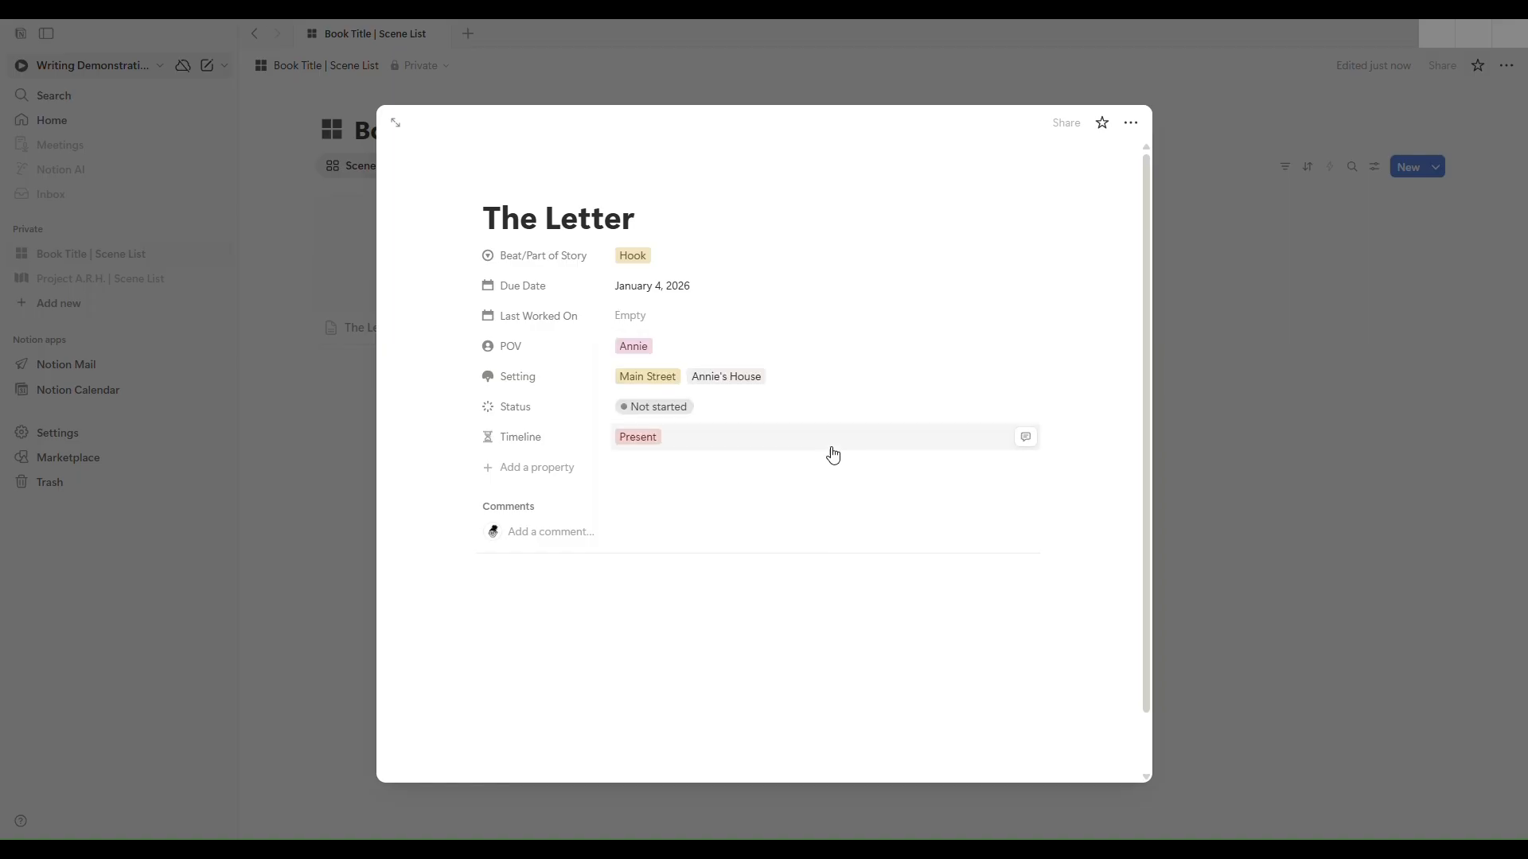
click(665, 319)
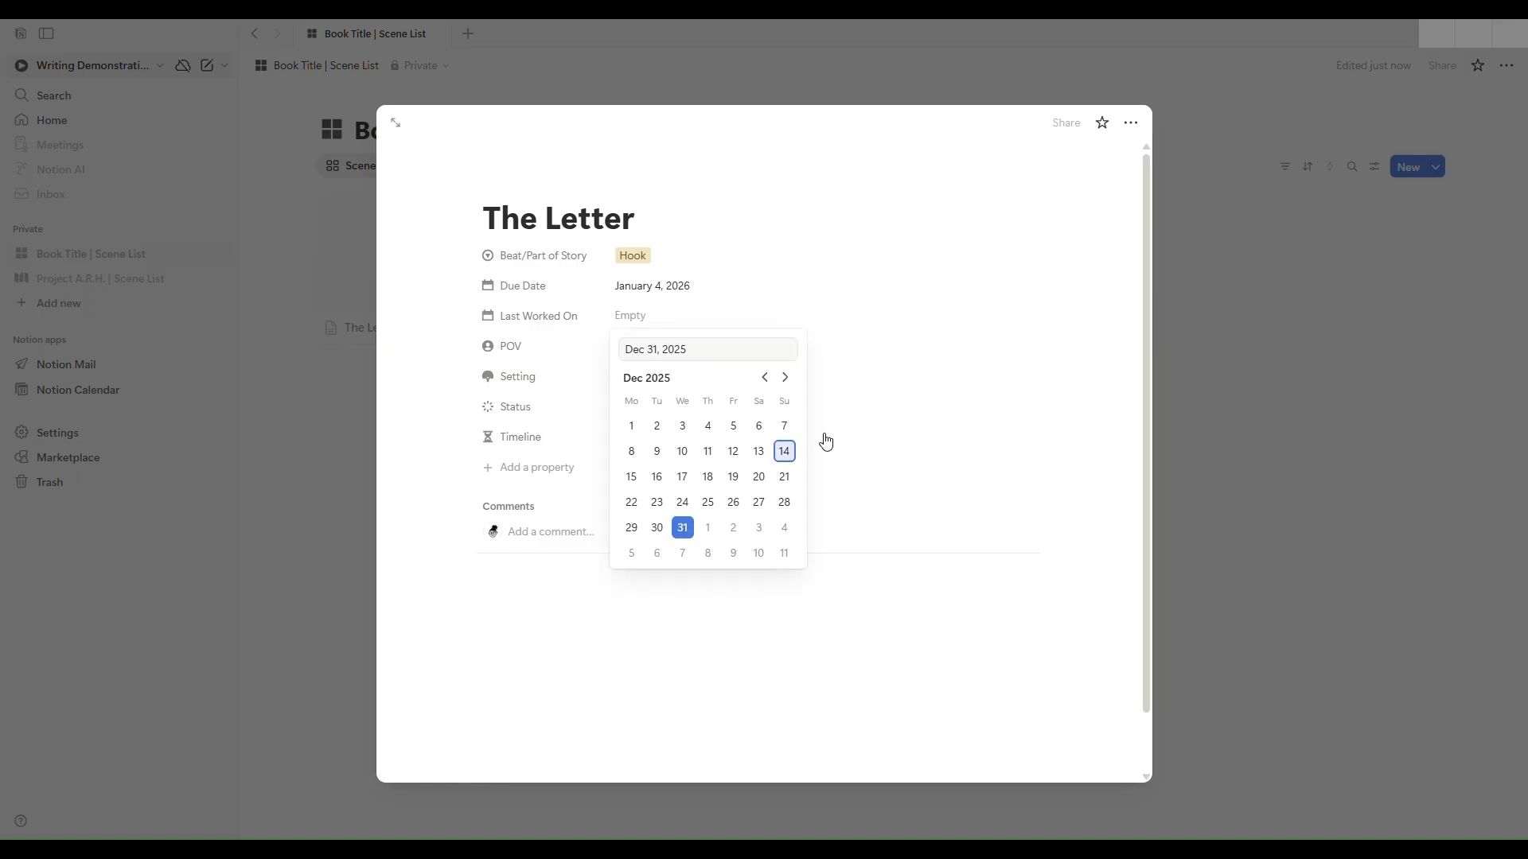
click(681, 531)
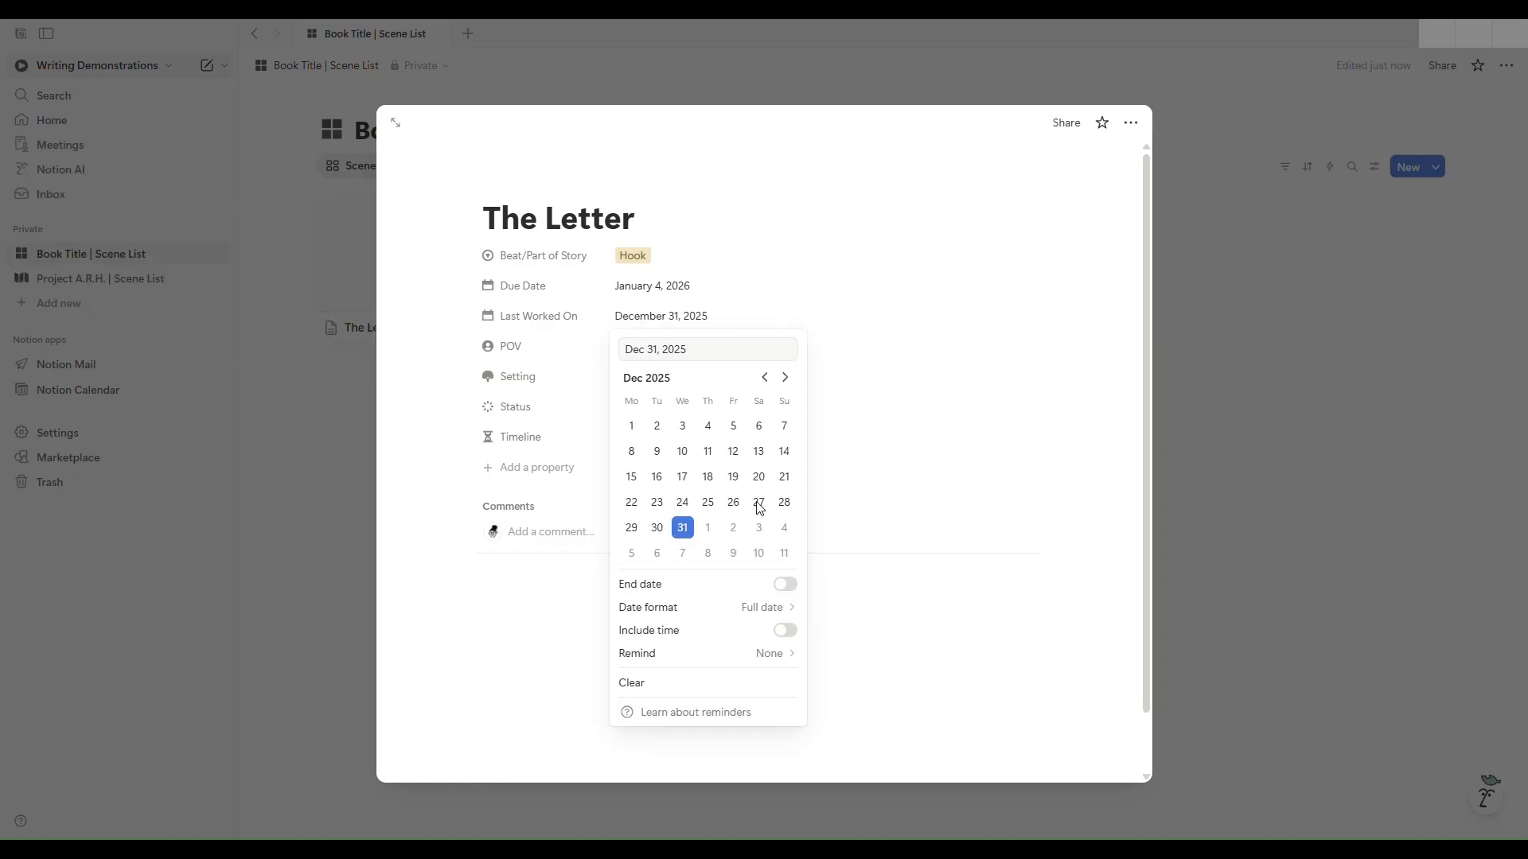
click(906, 469)
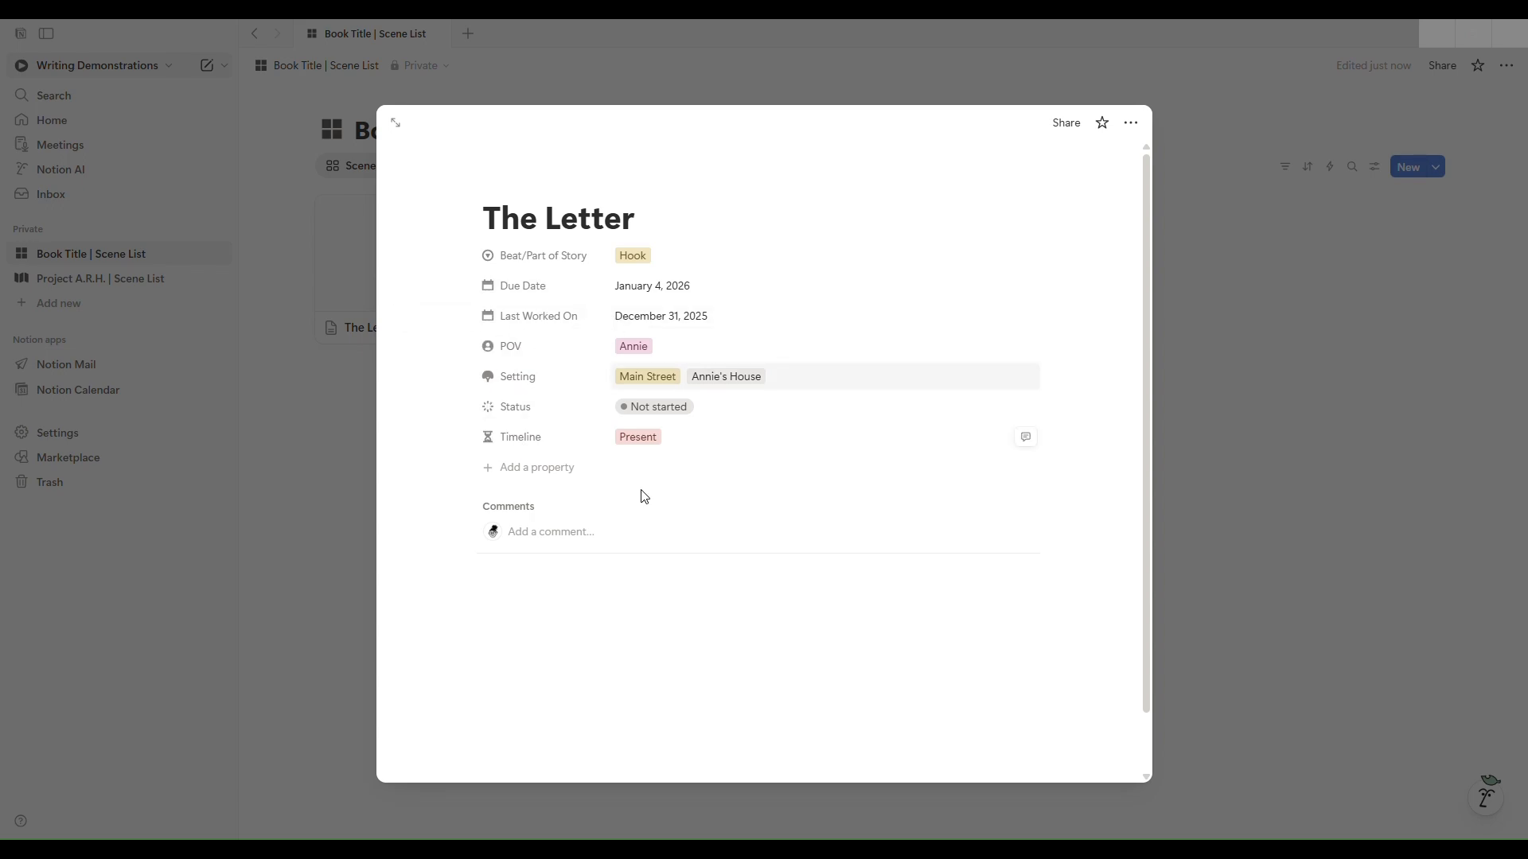
Step: Set the visibility of The Letter's Due Date property to Always hide
click(491, 289)
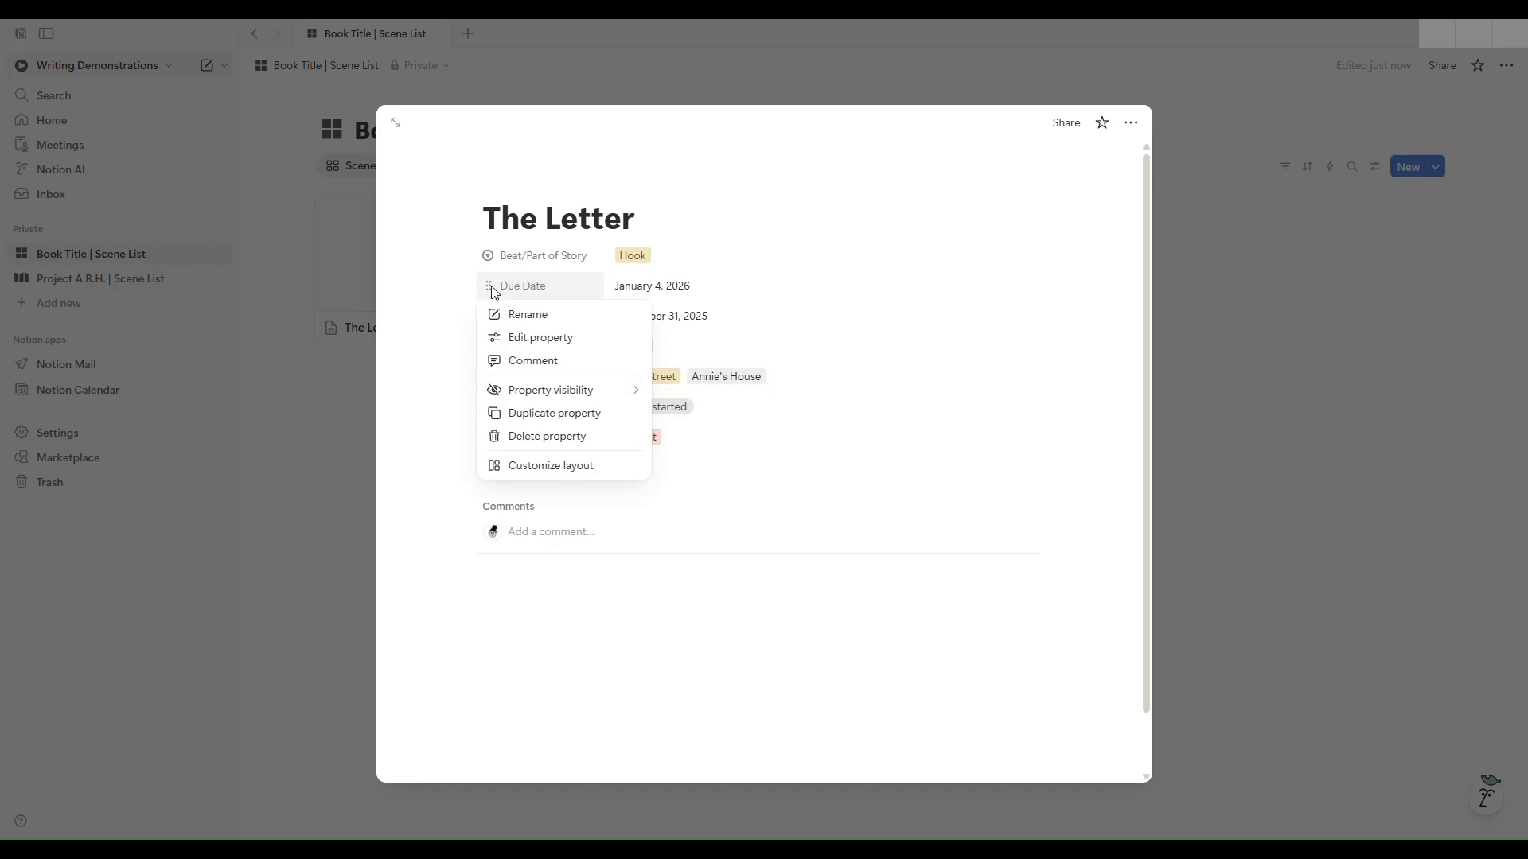
mouse_move(523, 402)
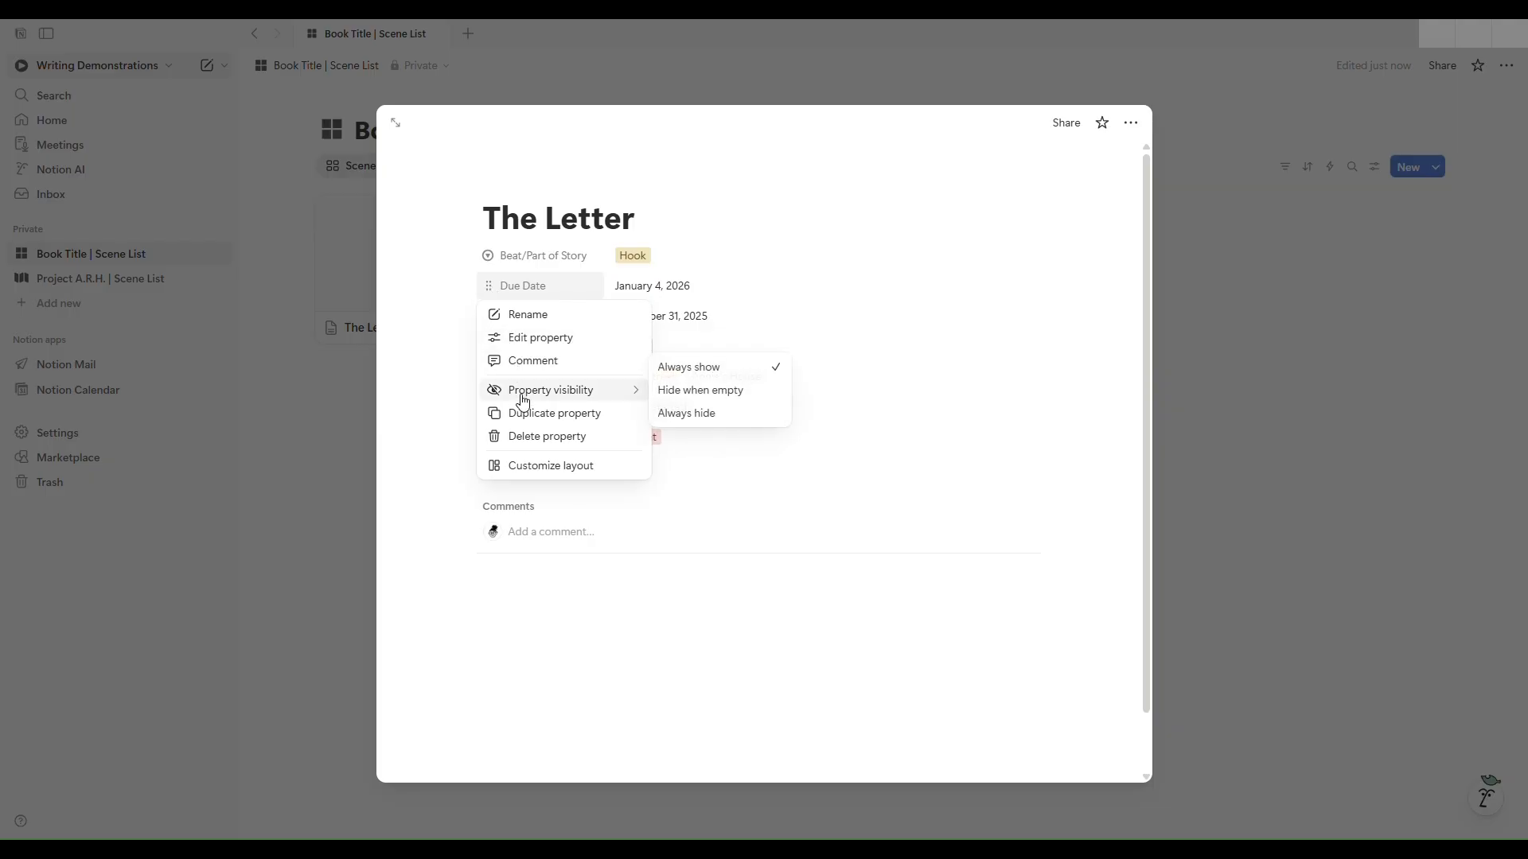
click(688, 414)
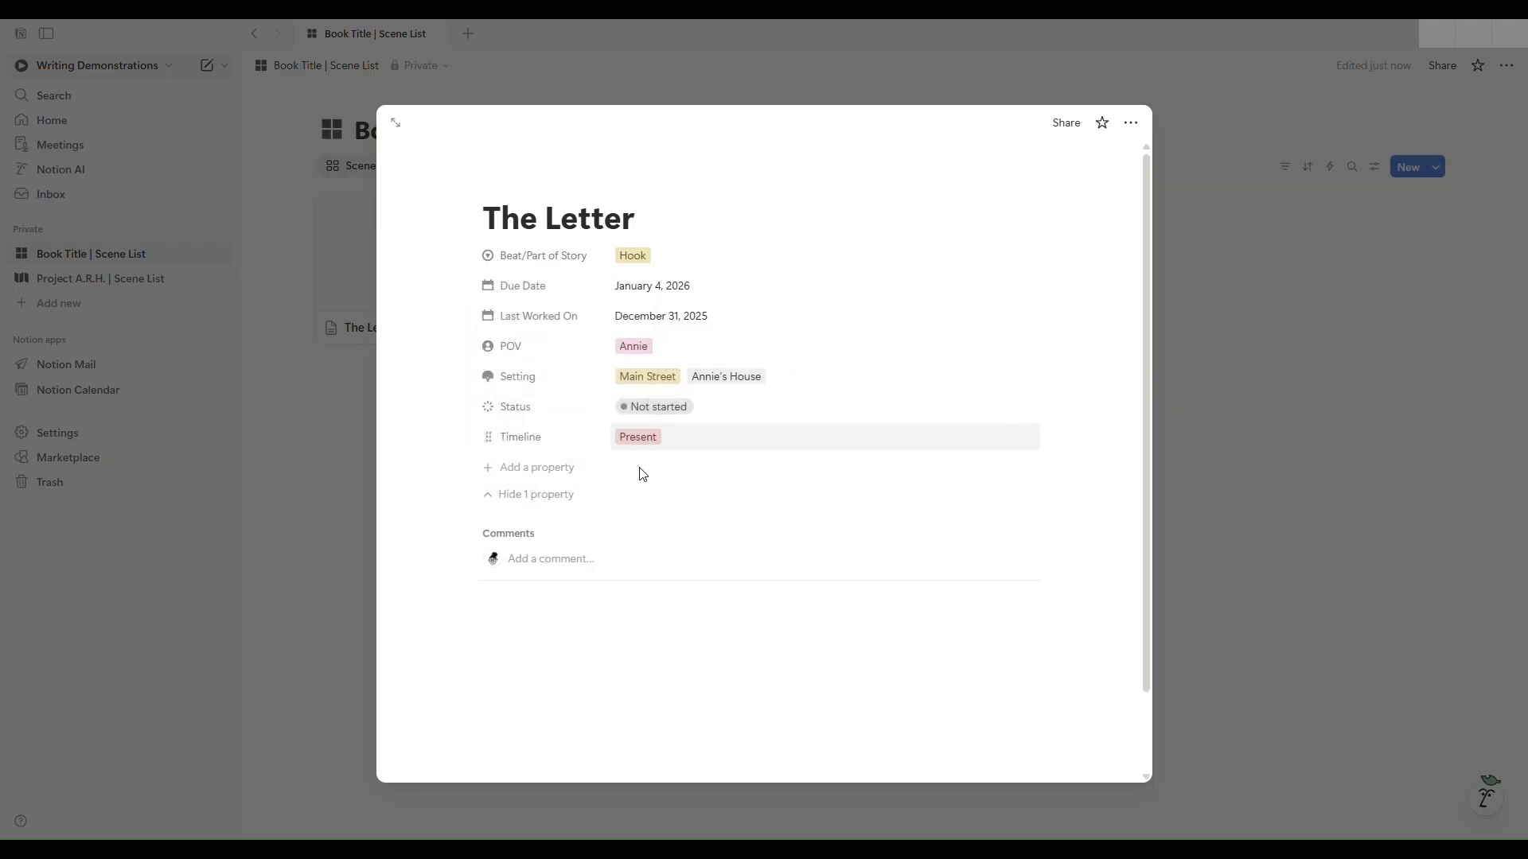
click(497, 292)
mouse_move(545, 390)
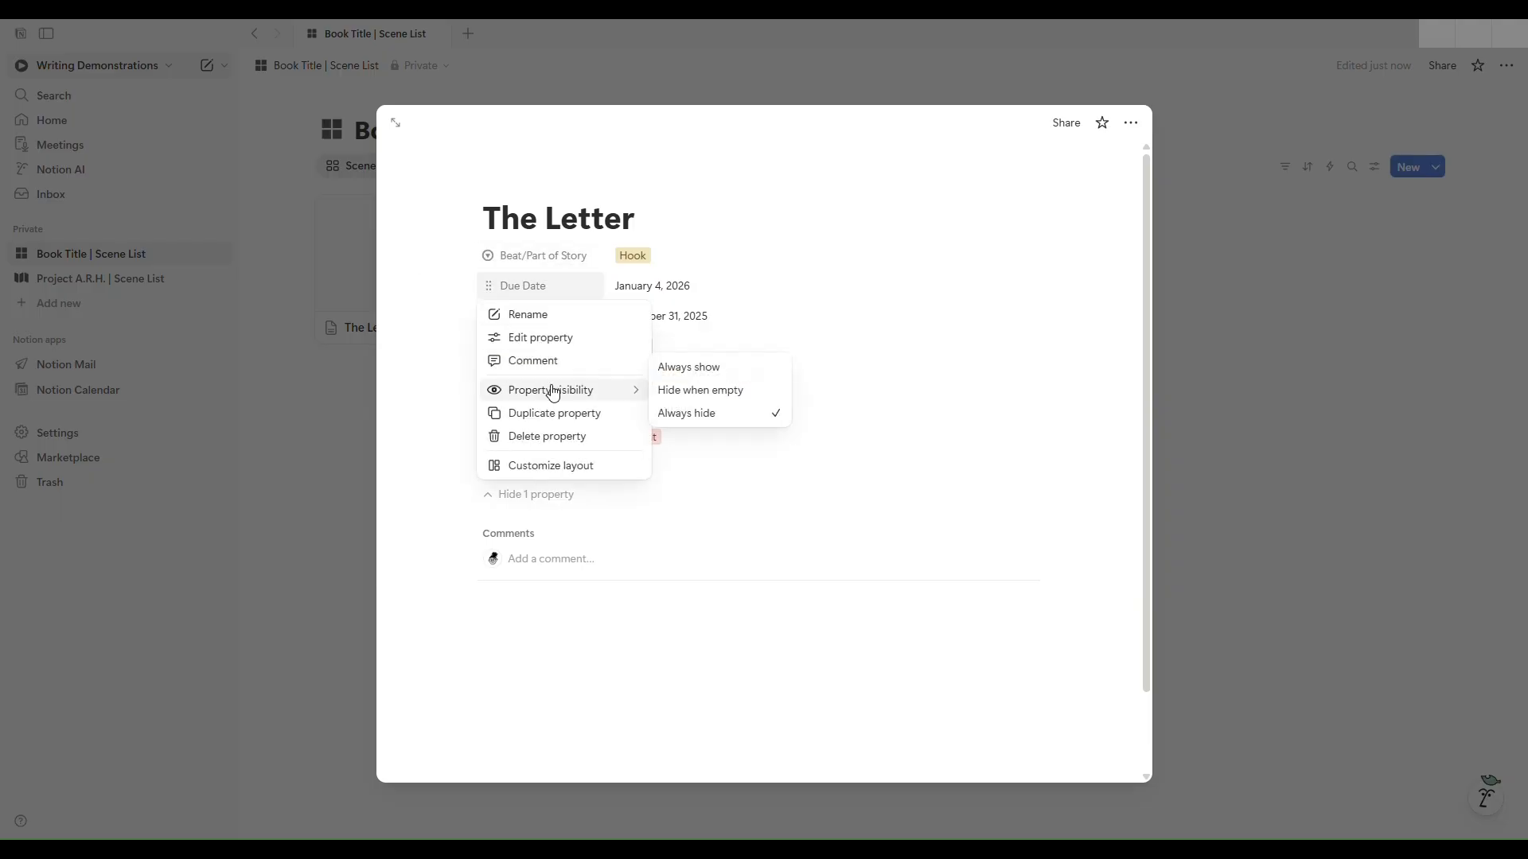
click(702, 413)
Step: Collapse and expand The Letter's hidden property list to check how Due Date is hidden, leaving the list expanded
click(535, 497)
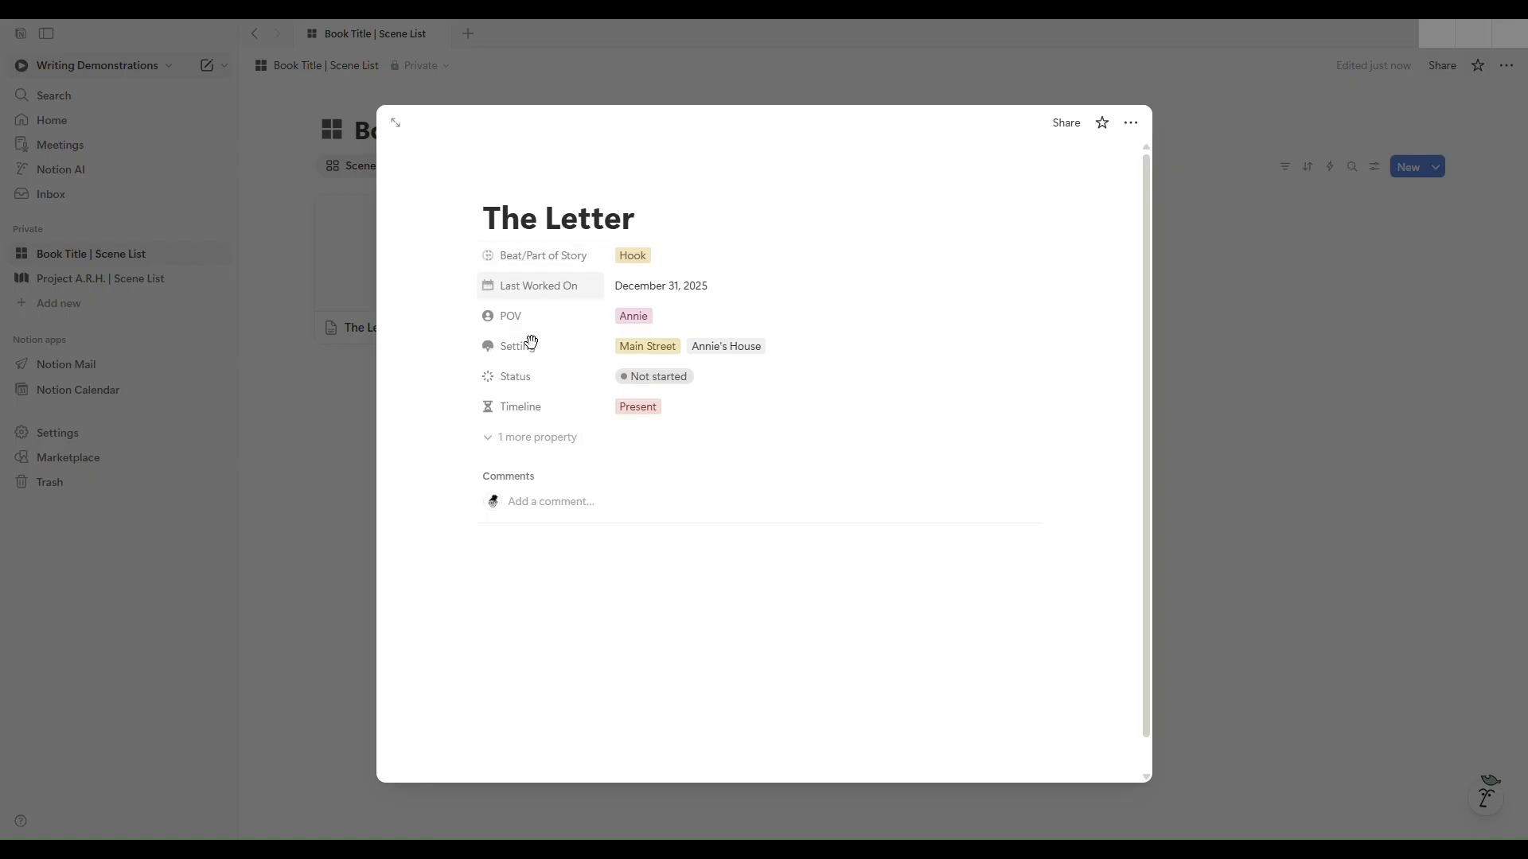
click(495, 450)
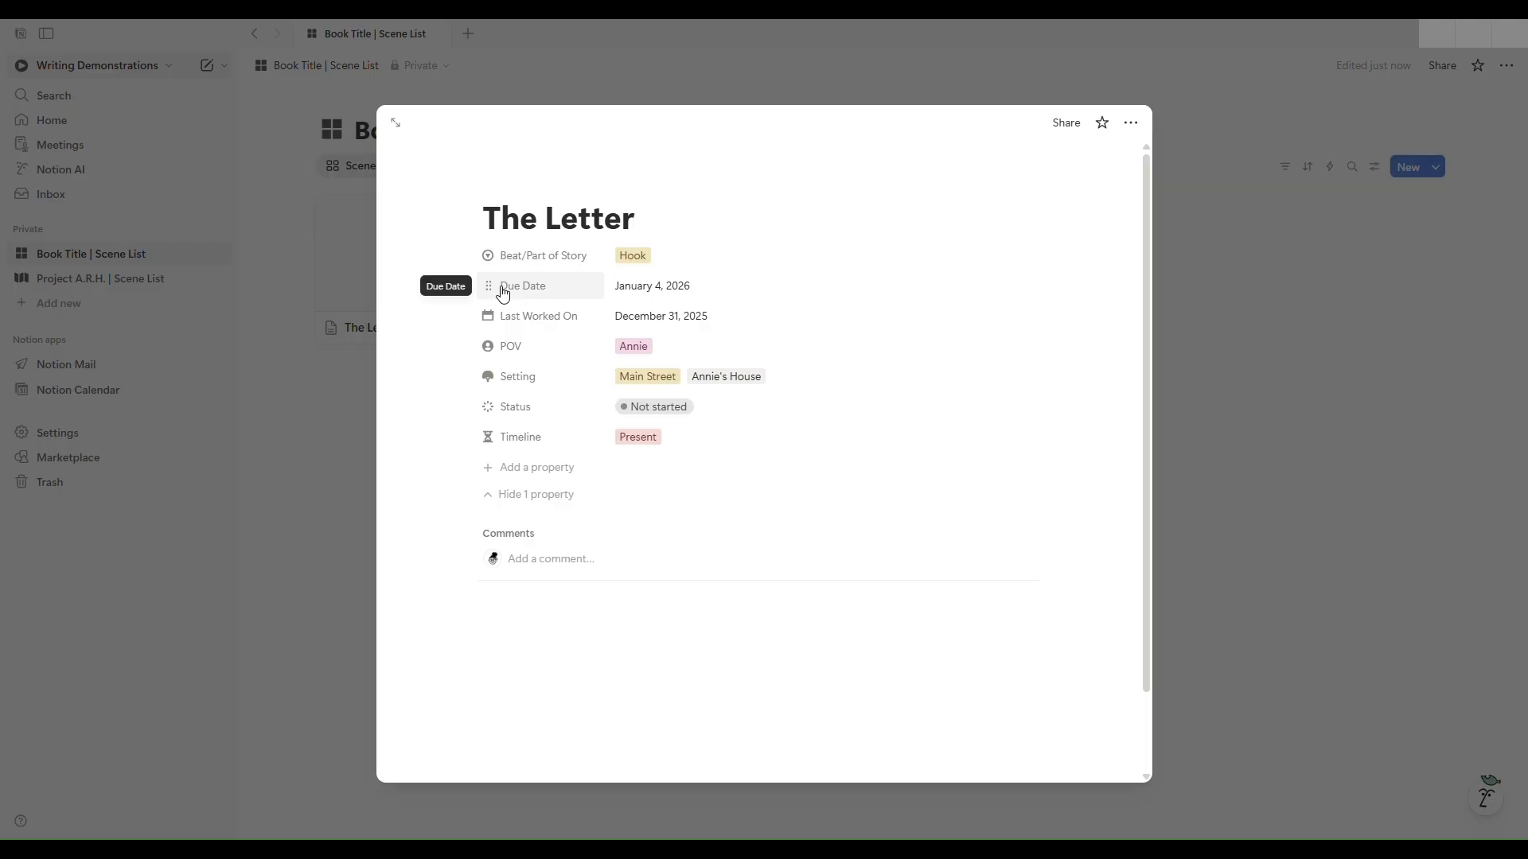
click(496, 495)
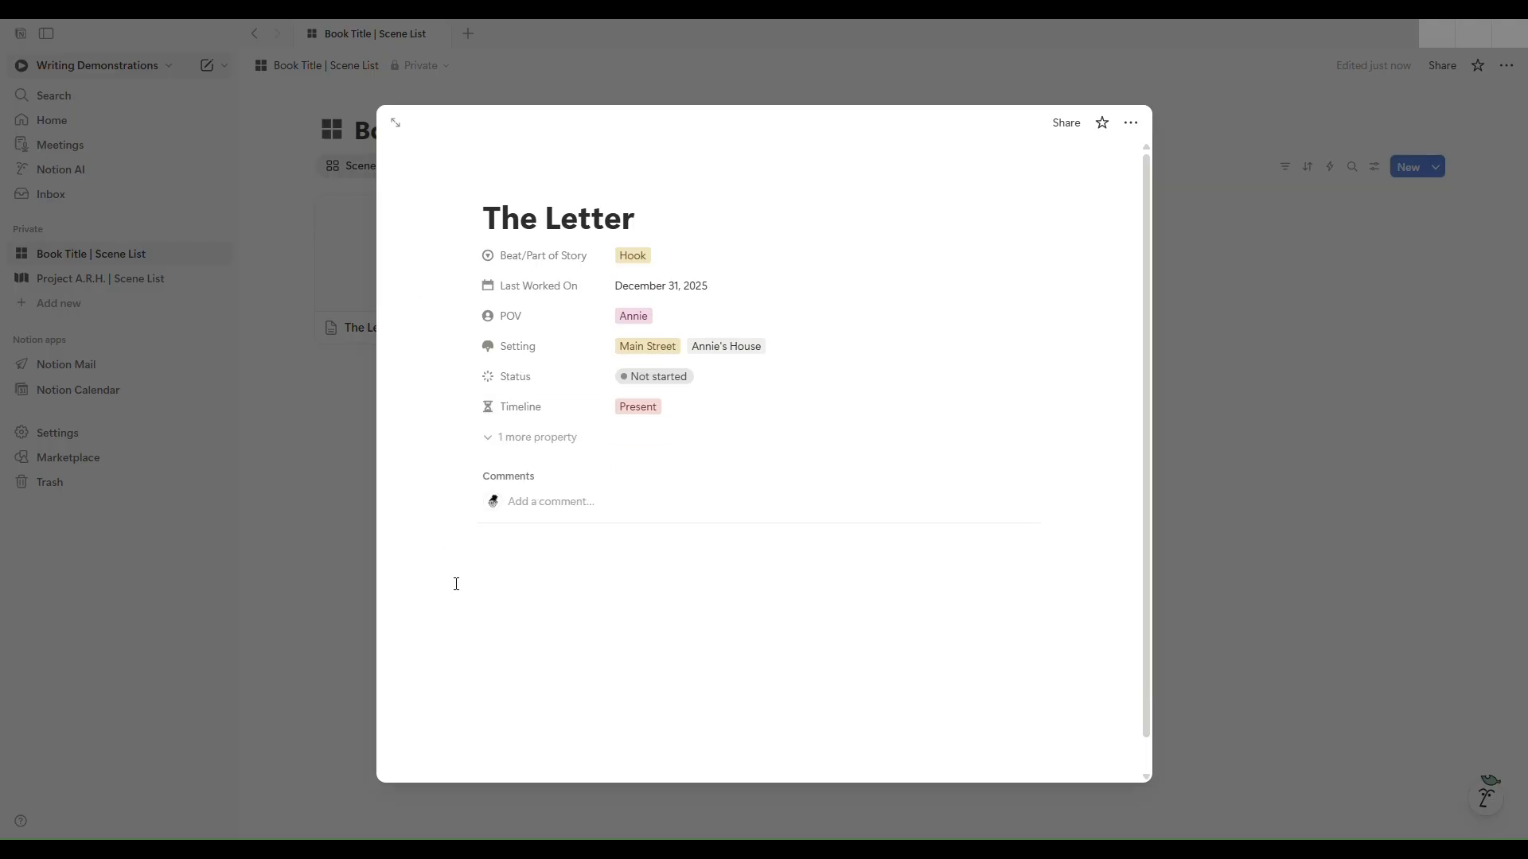
click(533, 448)
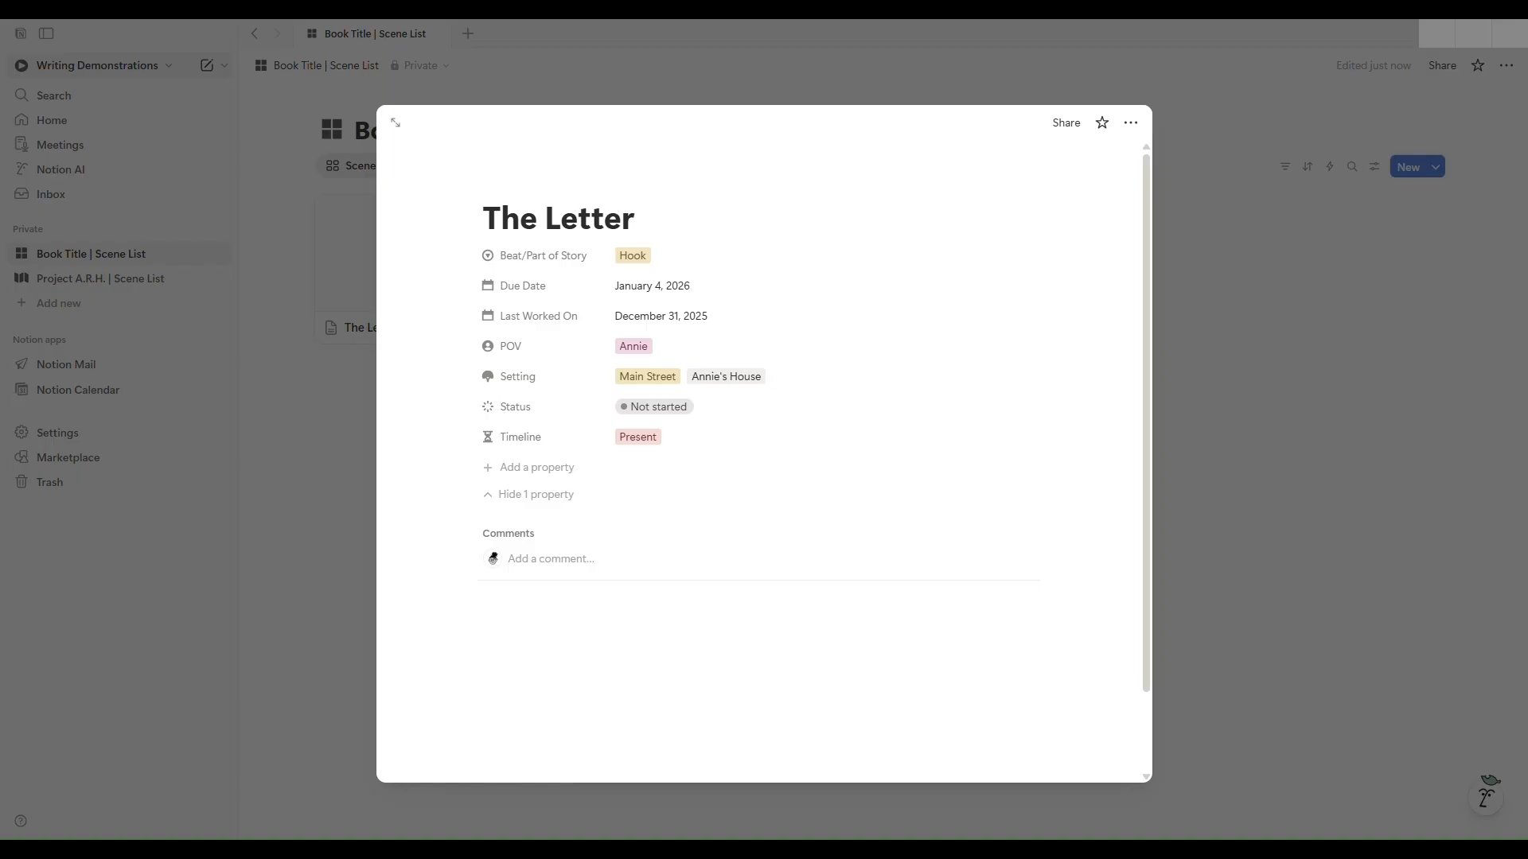
Step: Add a Number property named Order to The Letter
click(570, 470)
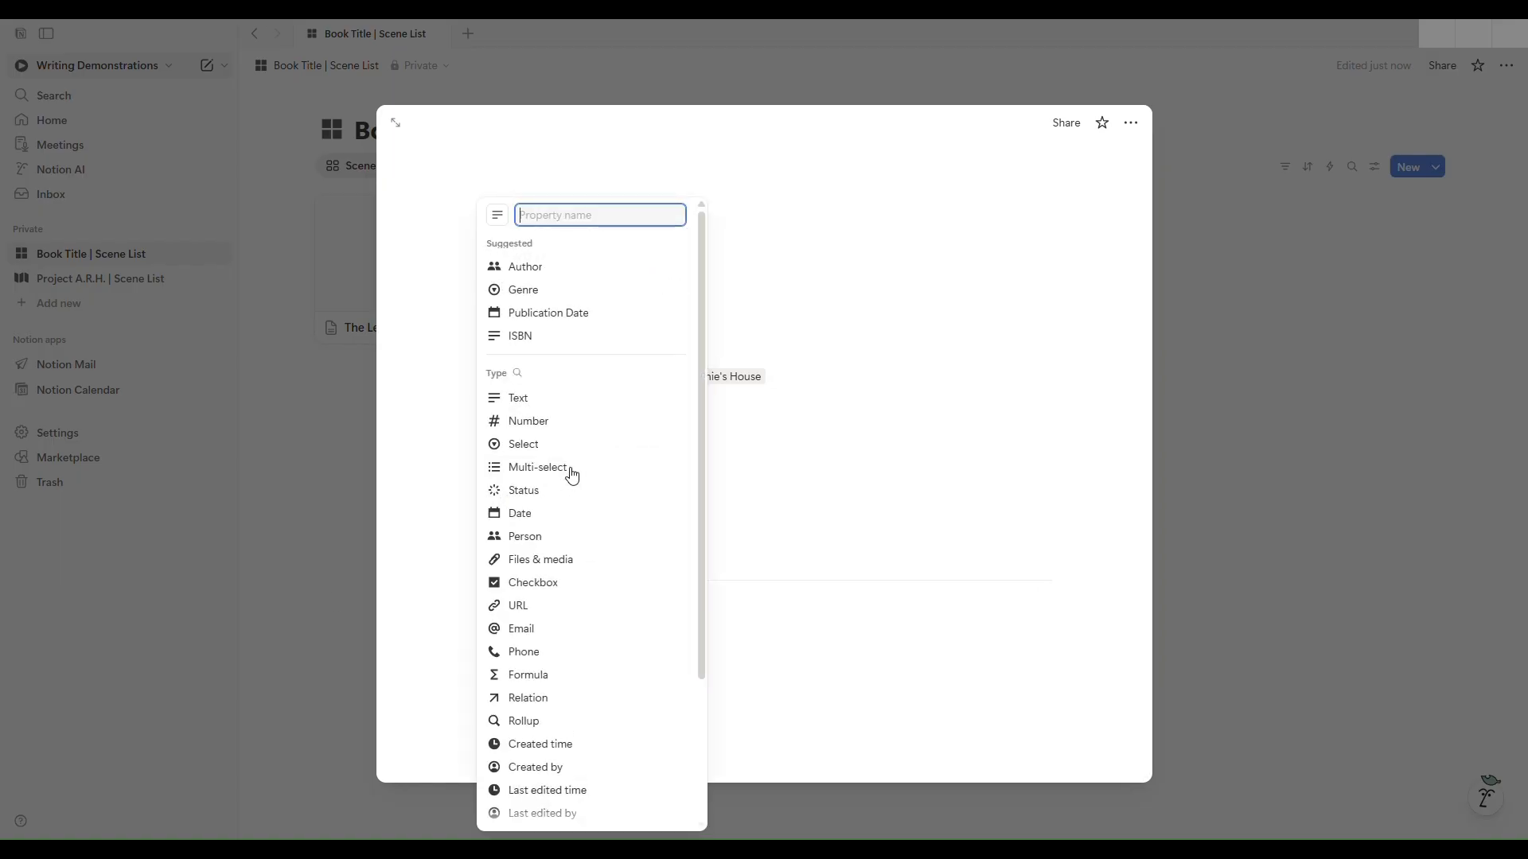
click(569, 436)
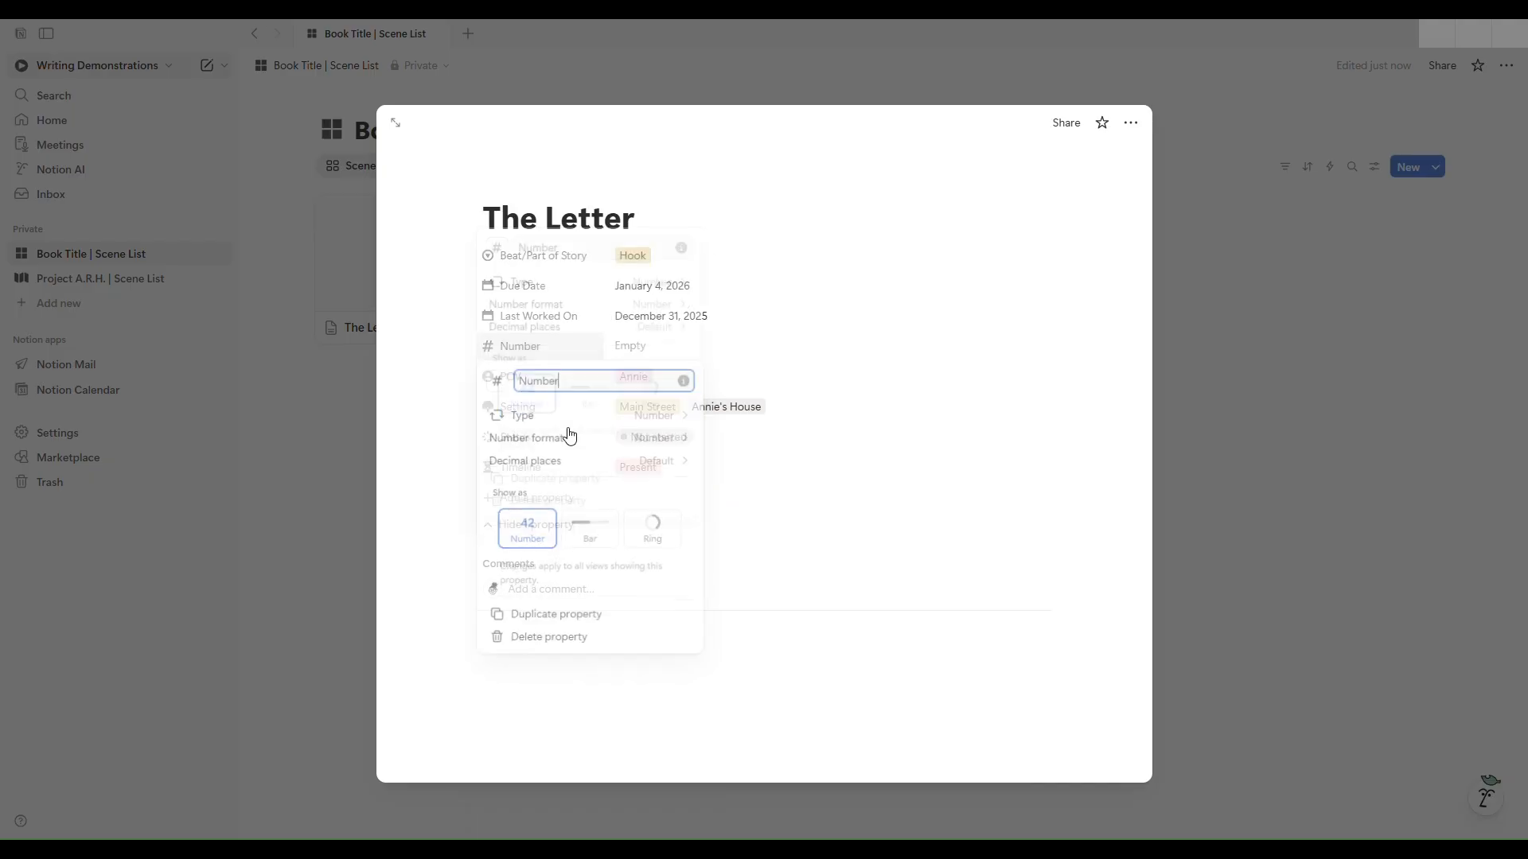
key(BackSpace)
key(BackSpace)
key(BackSpace)
key(BackSpace)
key(BackSpace)
key(BackSpace)
text(Order)
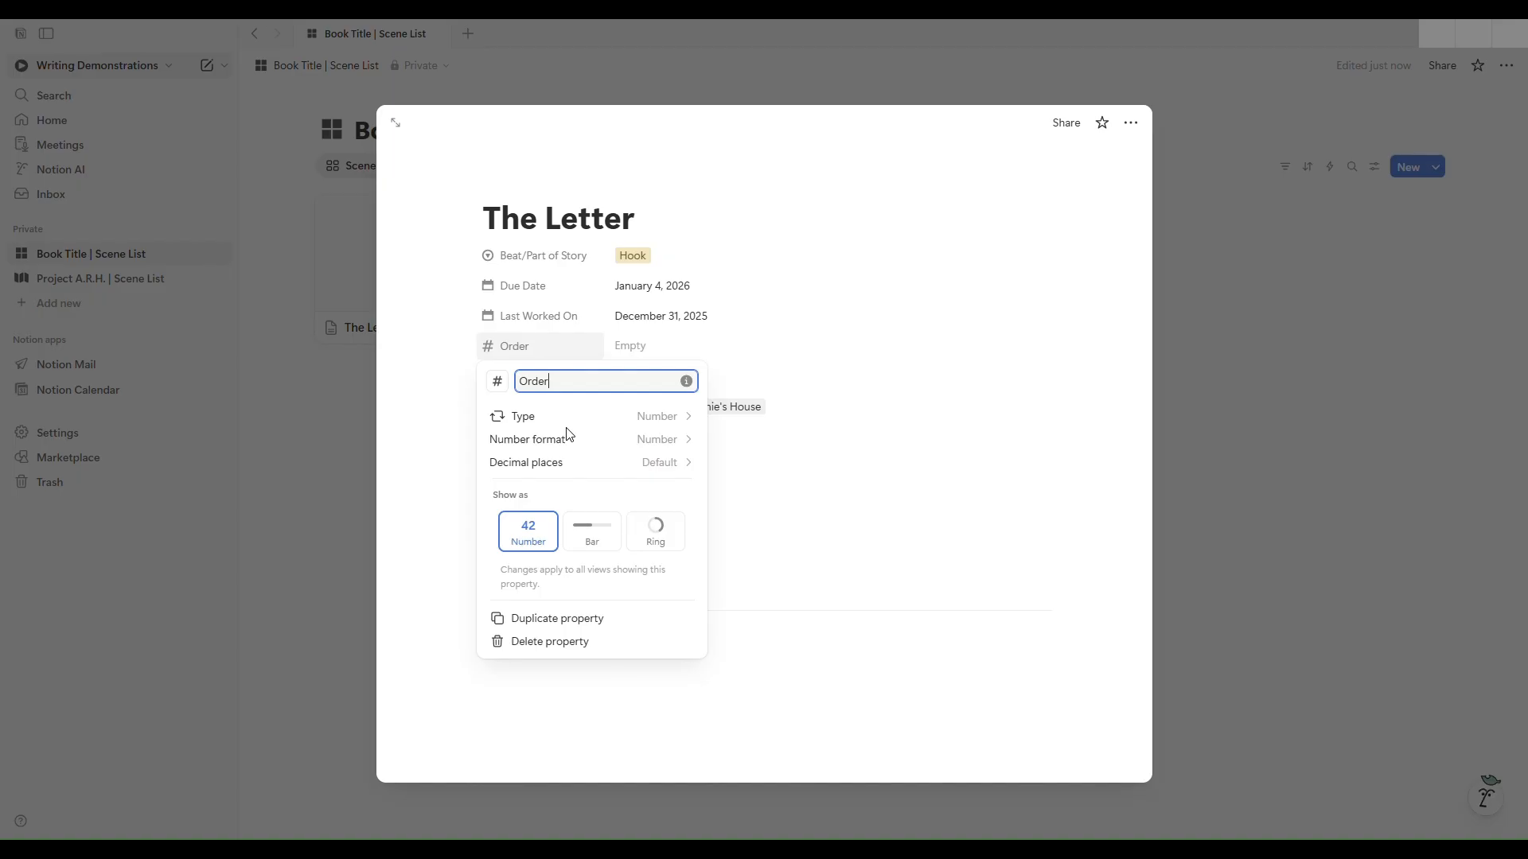
click(705, 371)
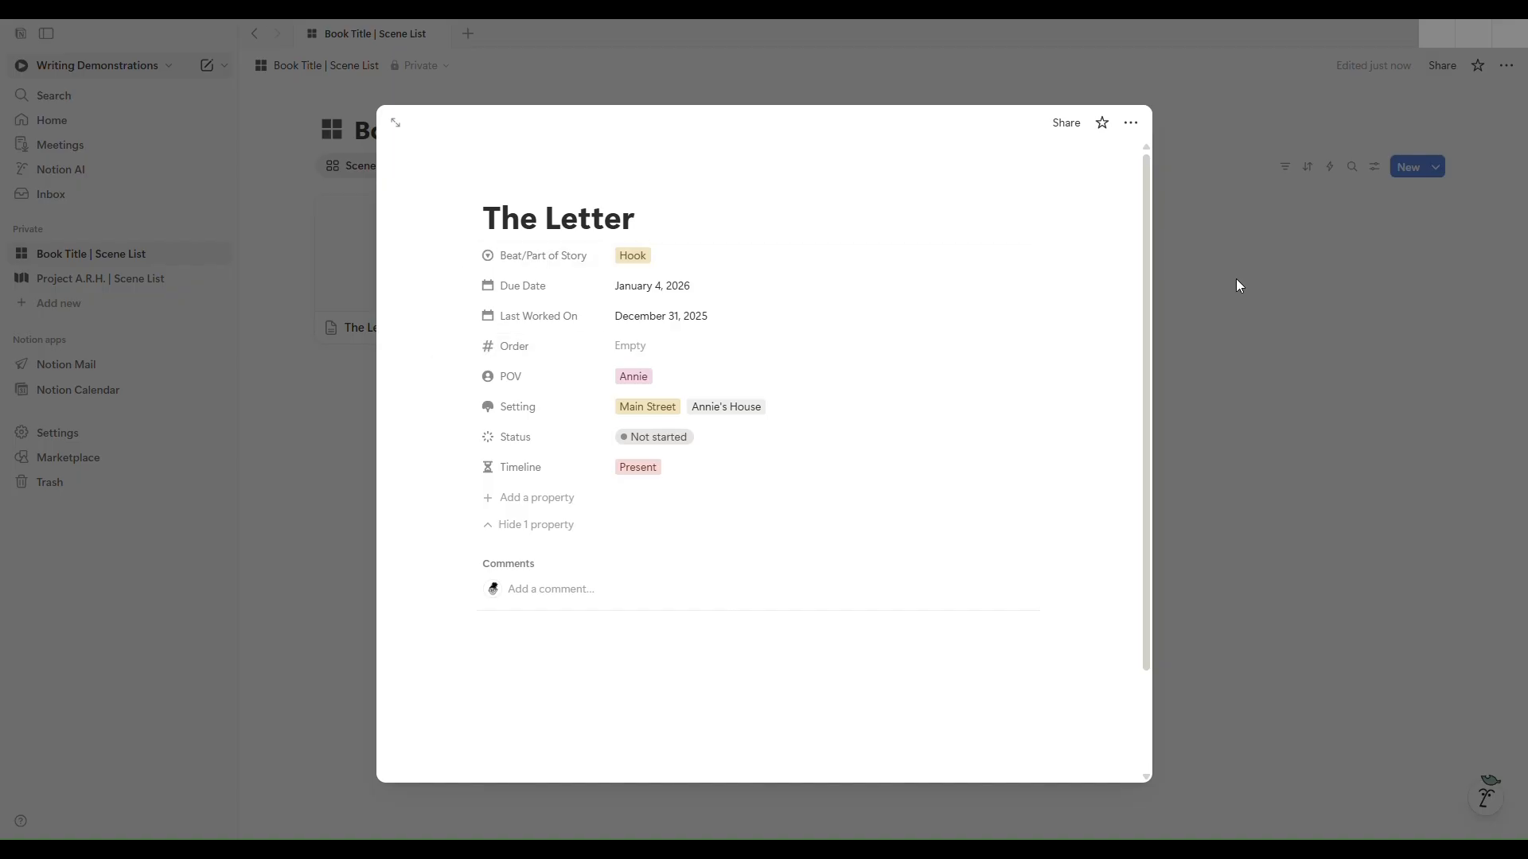
Step: Set The Letter's Order value to 1
click(641, 344)
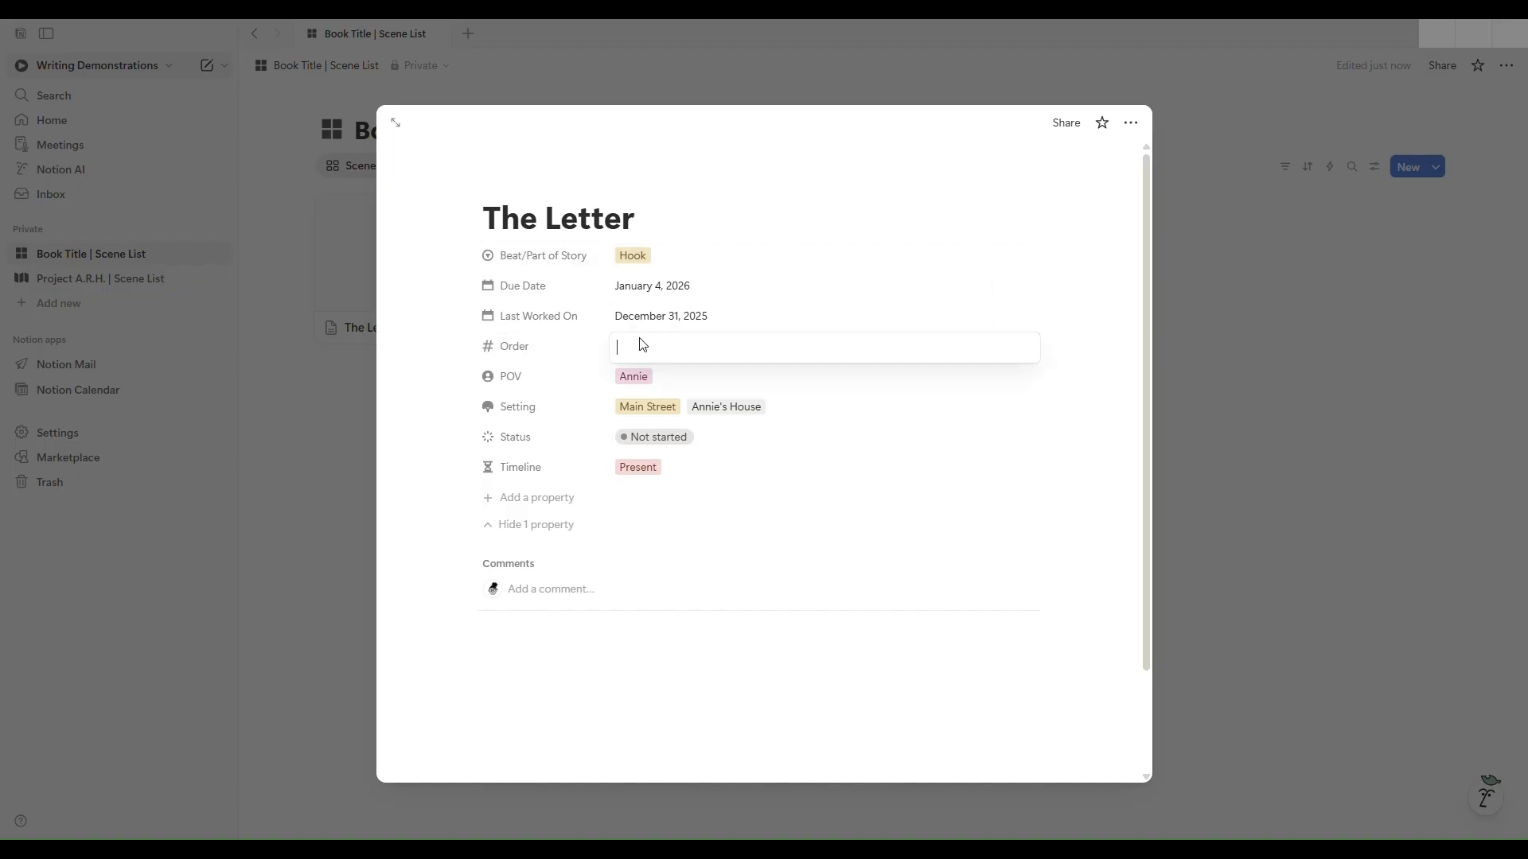
text(1)
key(Return)
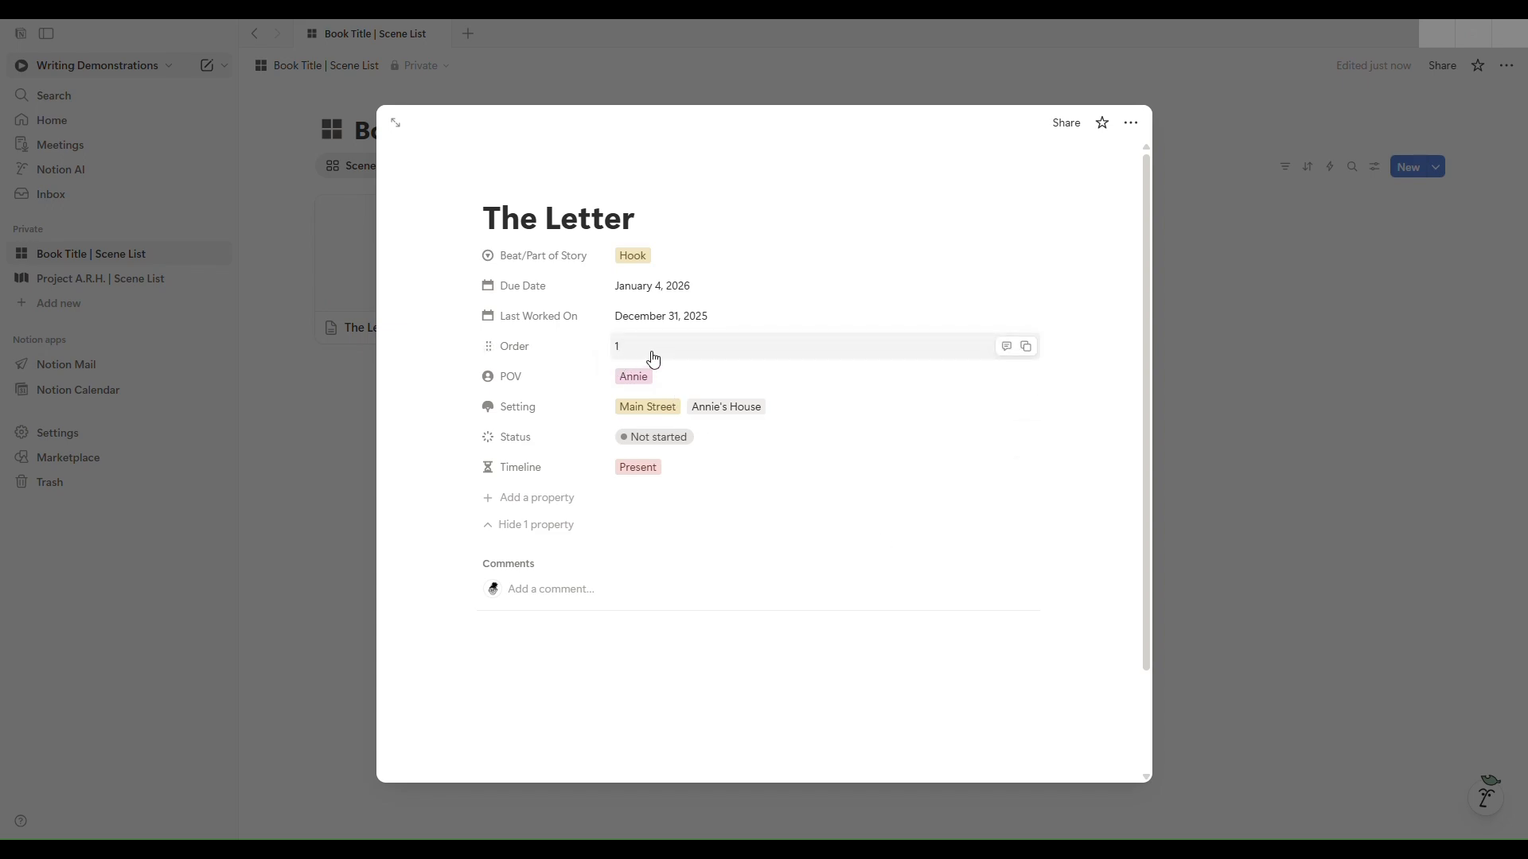
click(652, 358)
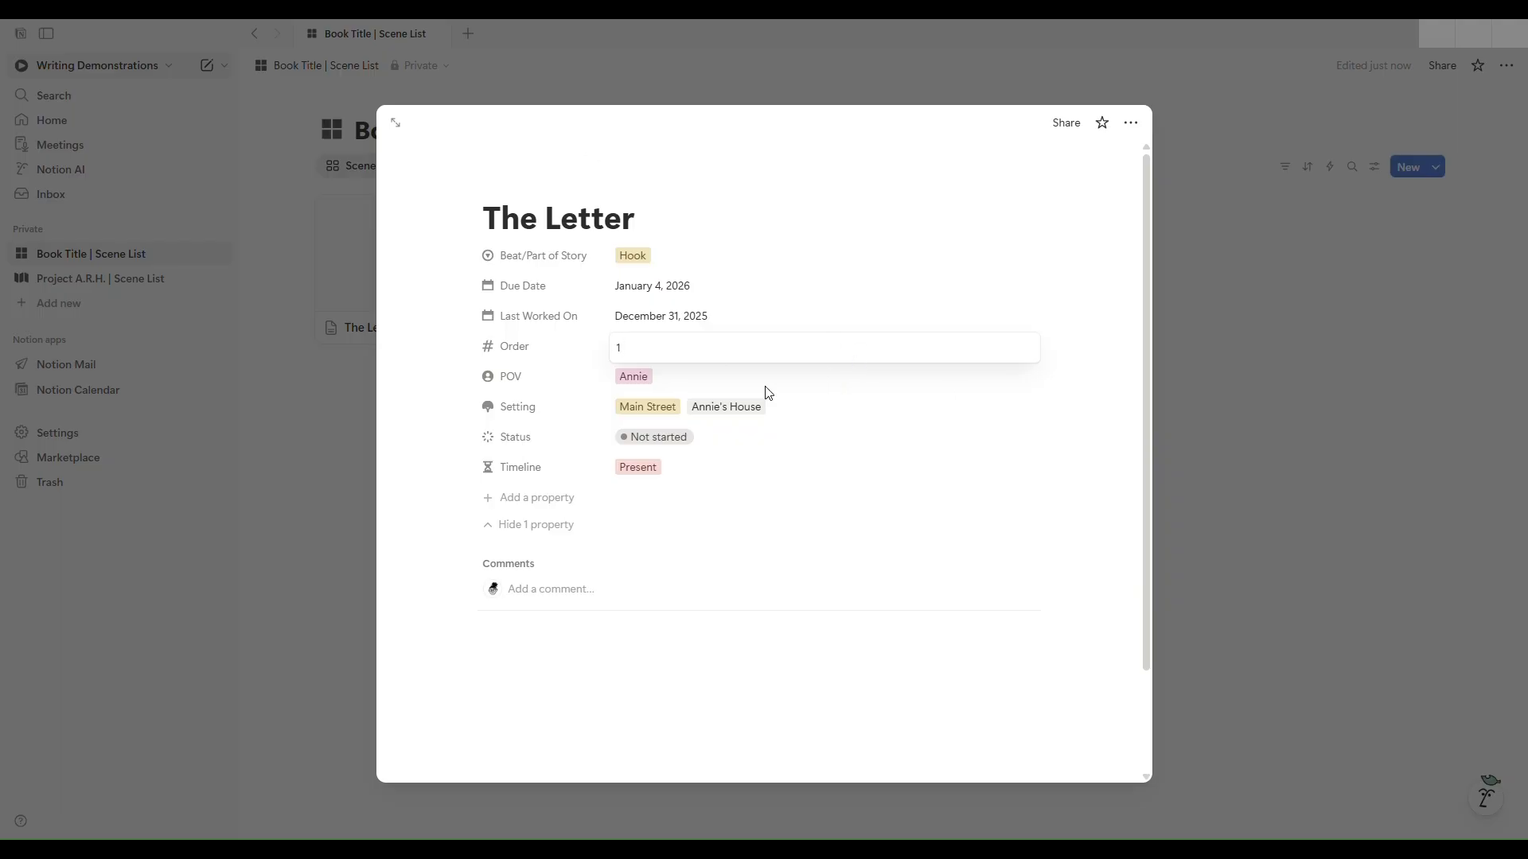
click(506, 350)
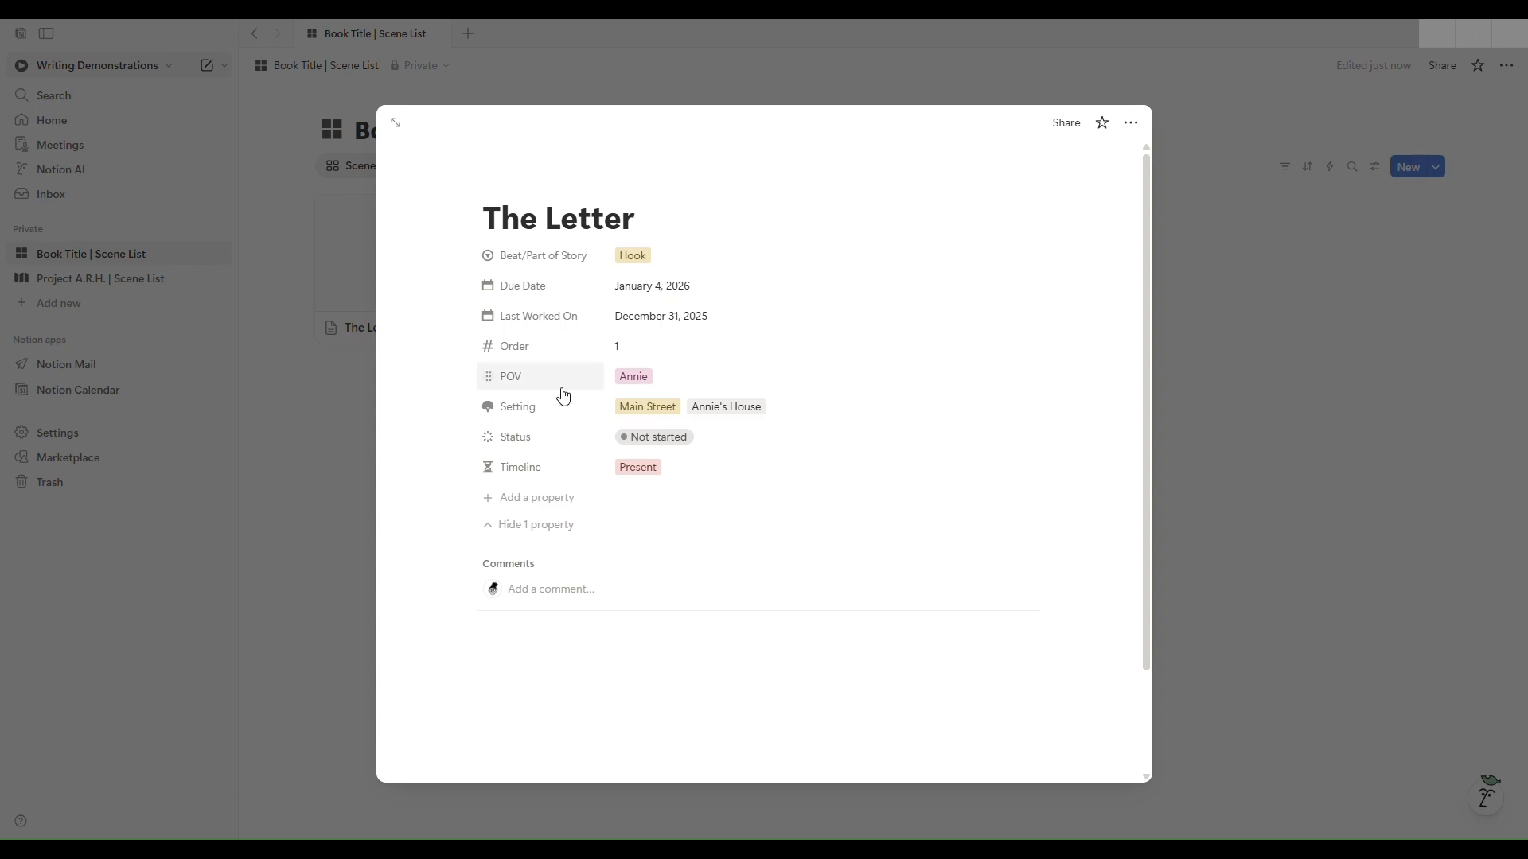
Step: Add a Text property named Romance to The Letter and give it a heart icon
scroll(518, 555, down, 3)
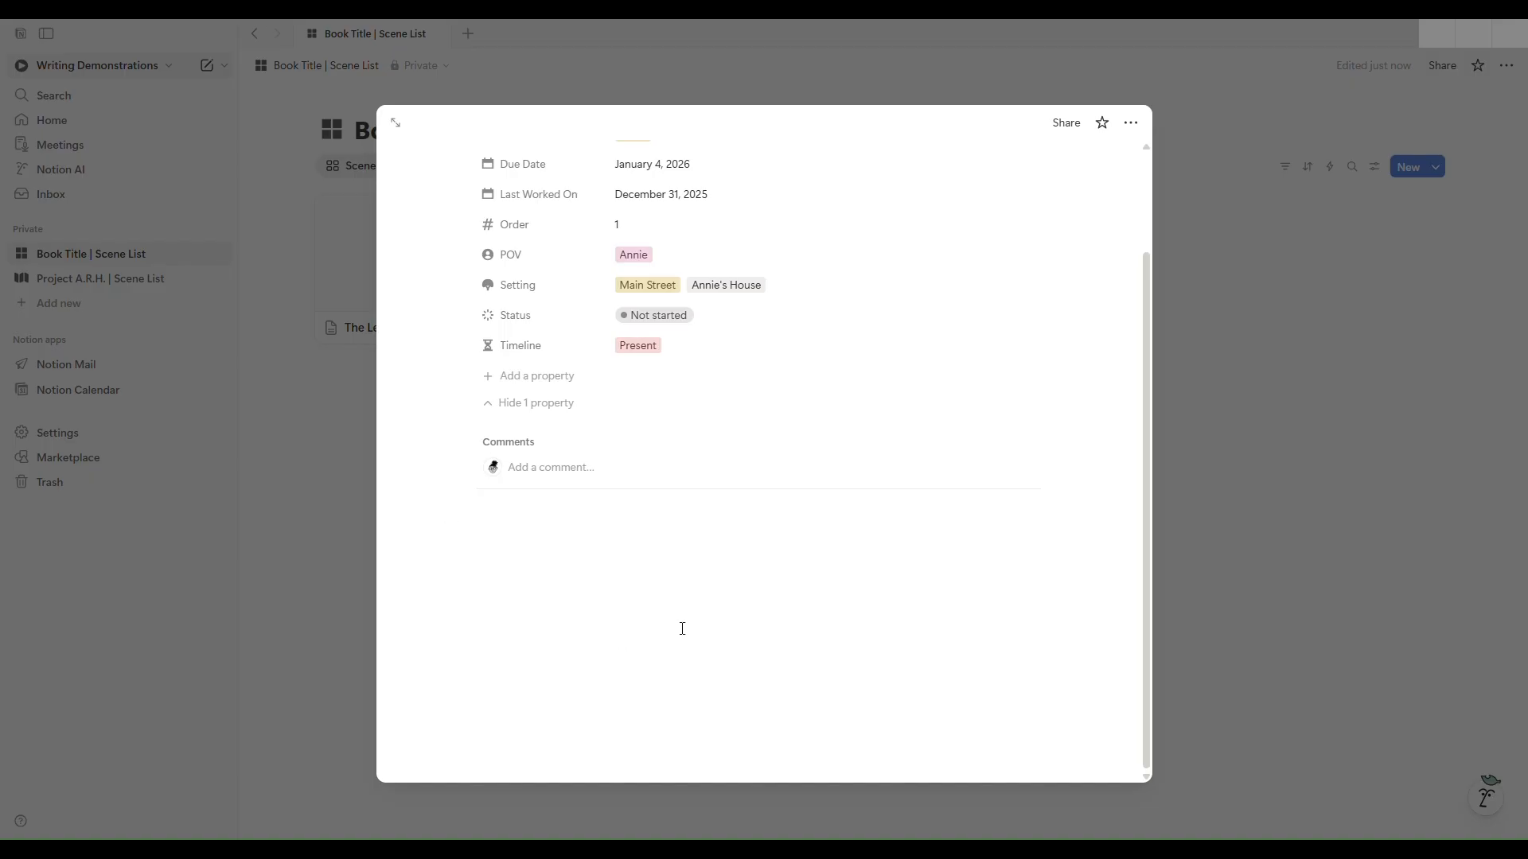
scroll(575, 639, up, 2)
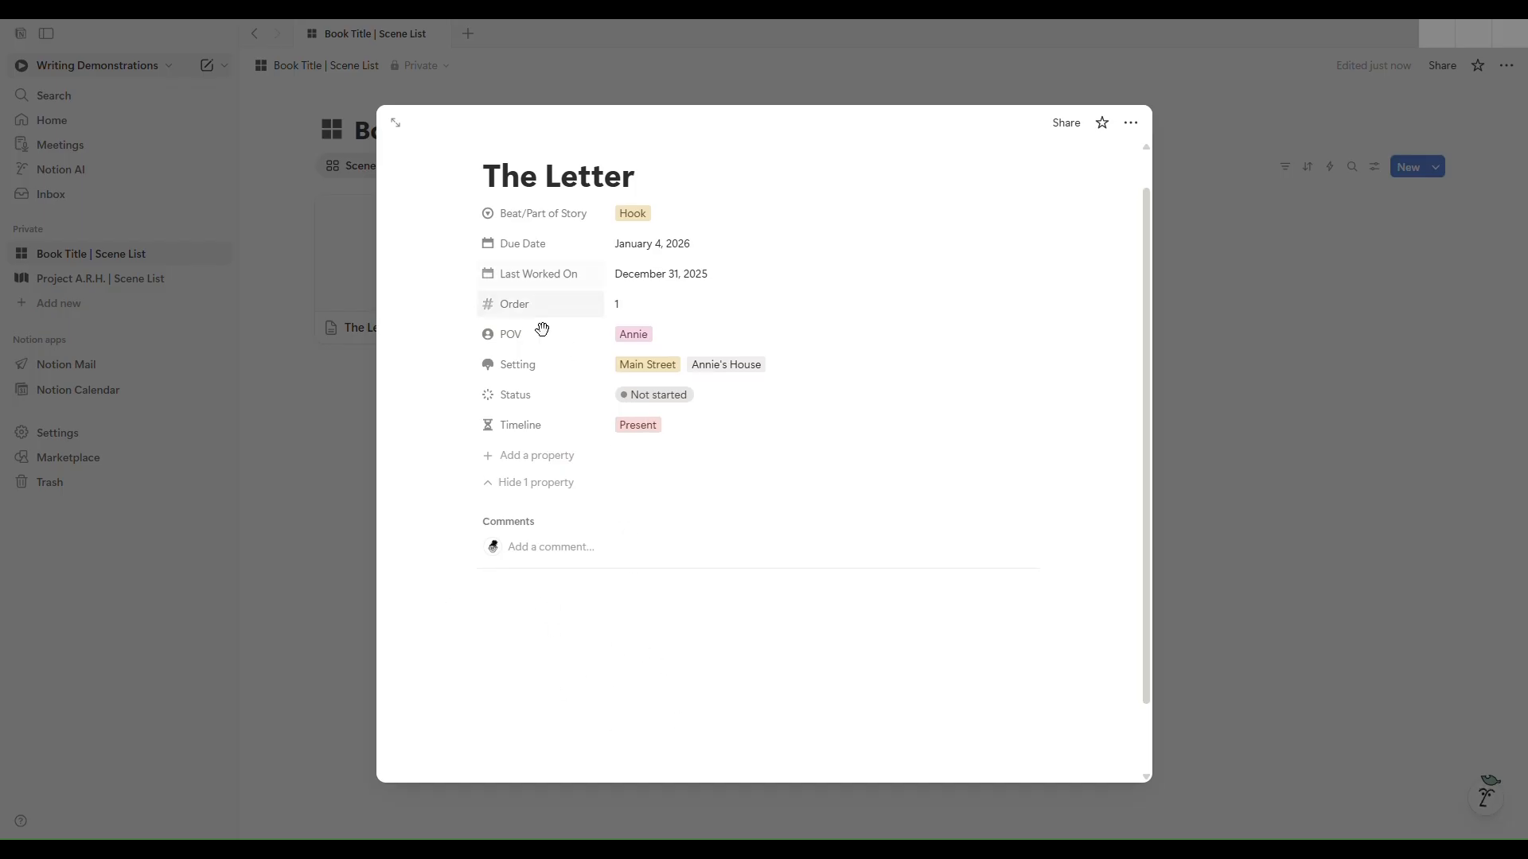
scroll(555, 510, up, 1)
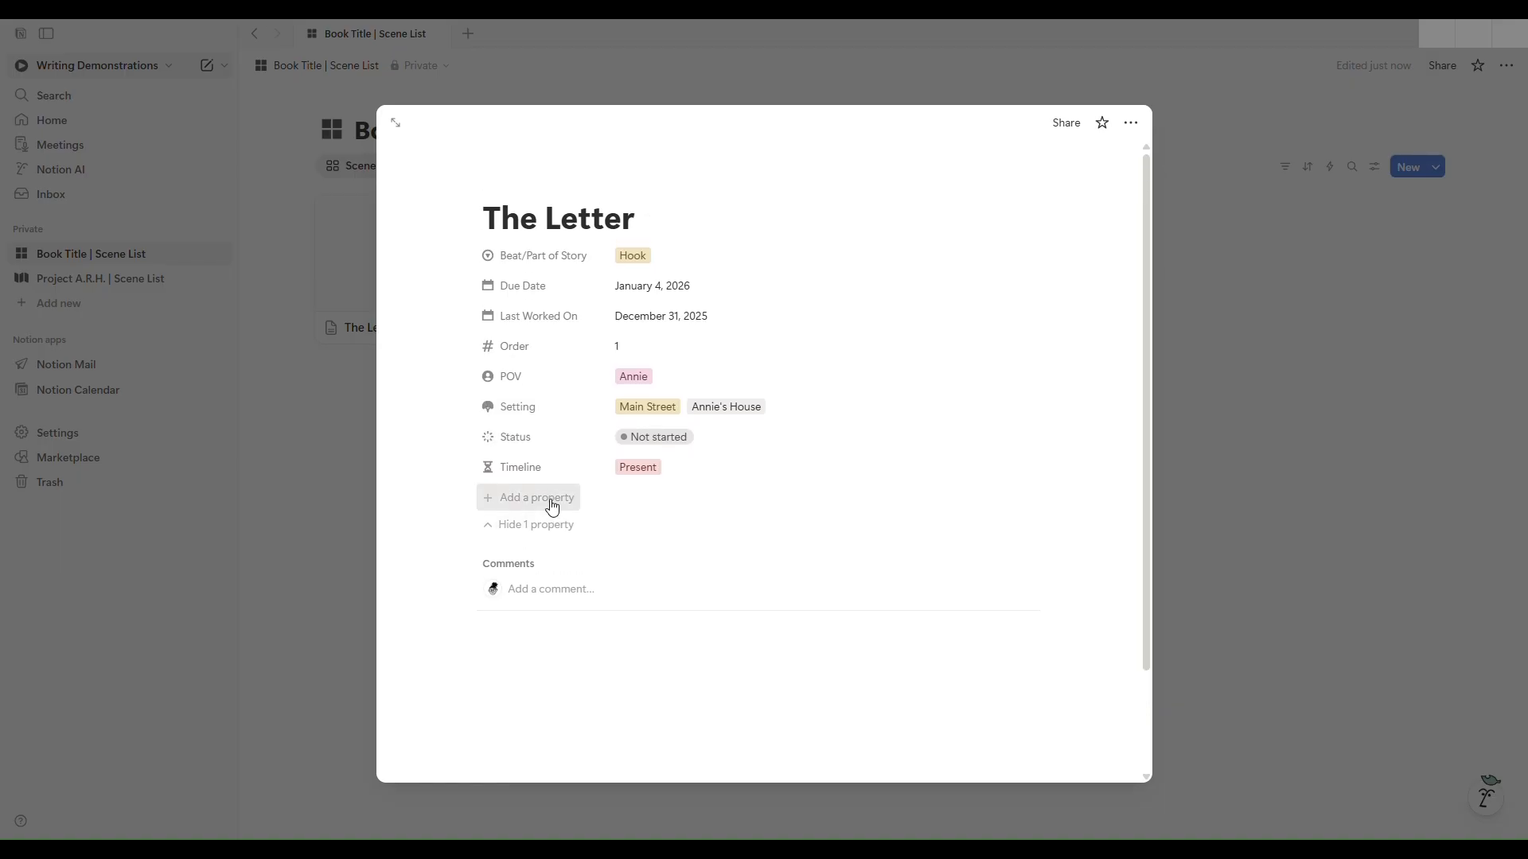
click(557, 501)
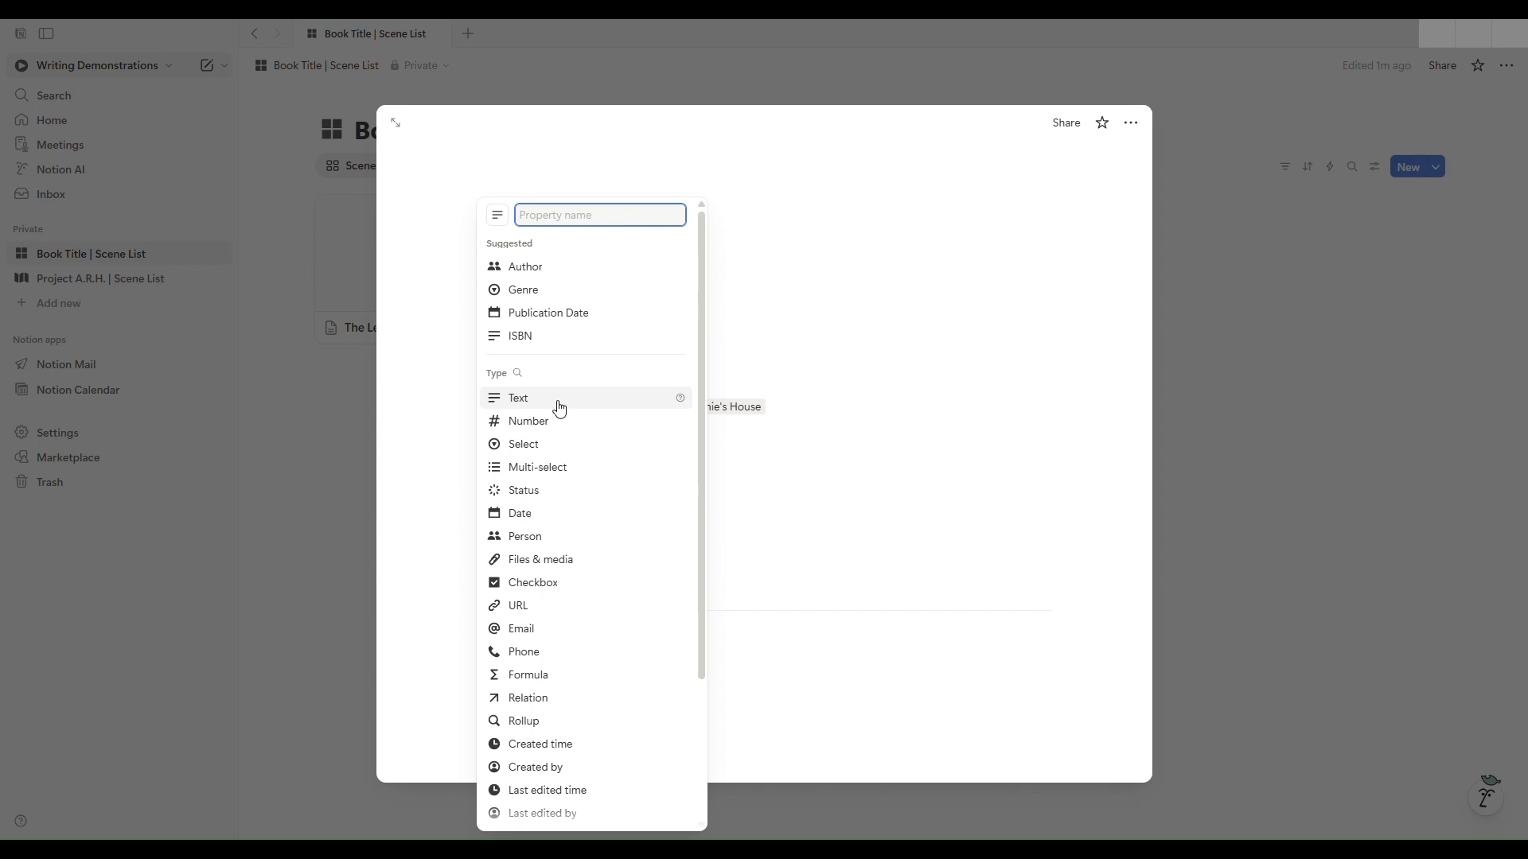
click(559, 408)
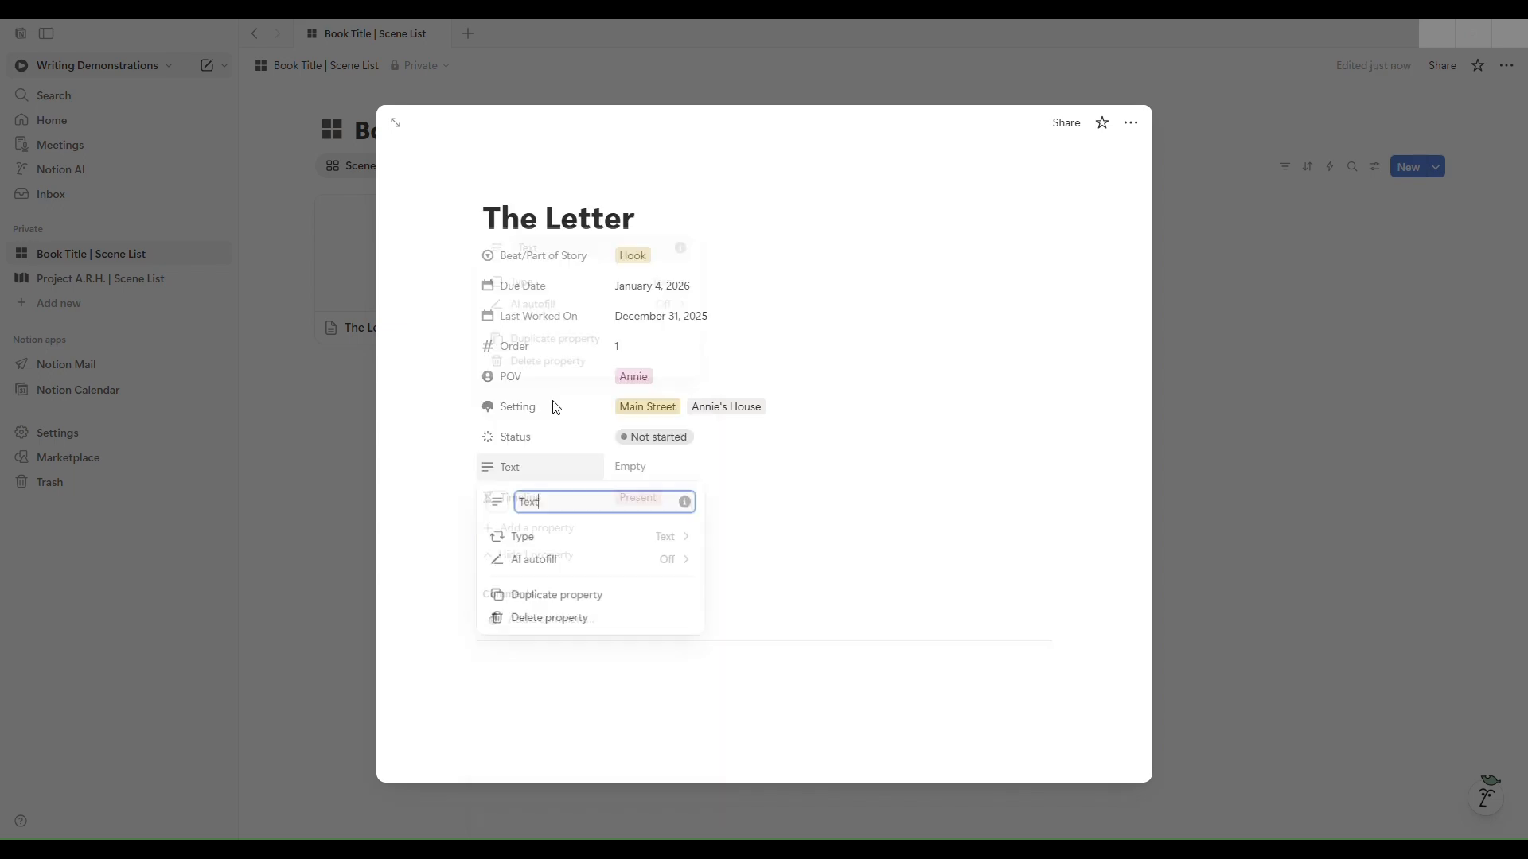
double_click(537, 503)
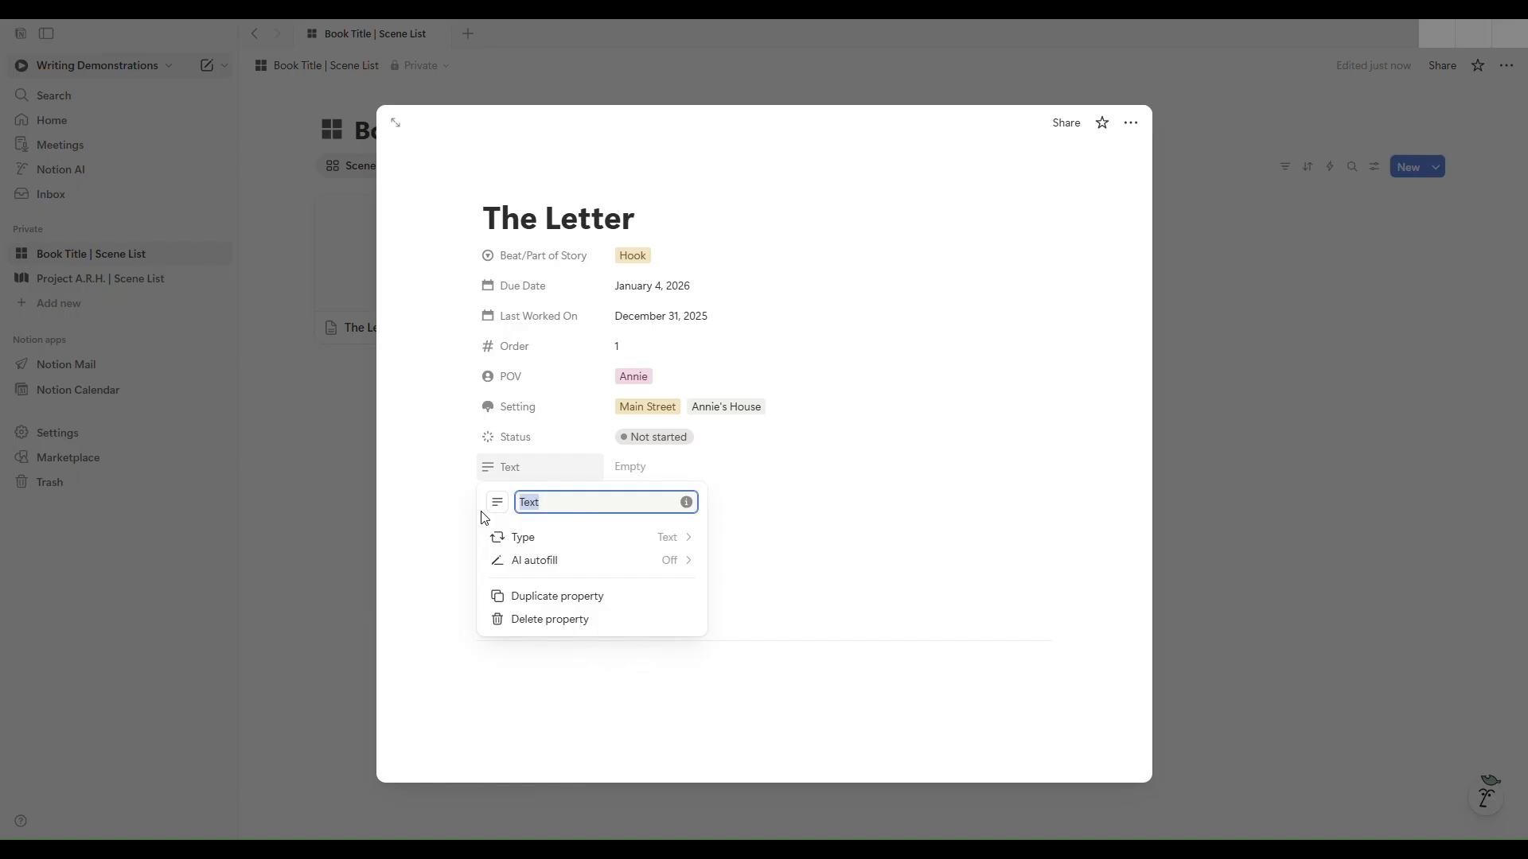
text(Romance)
click(497, 503)
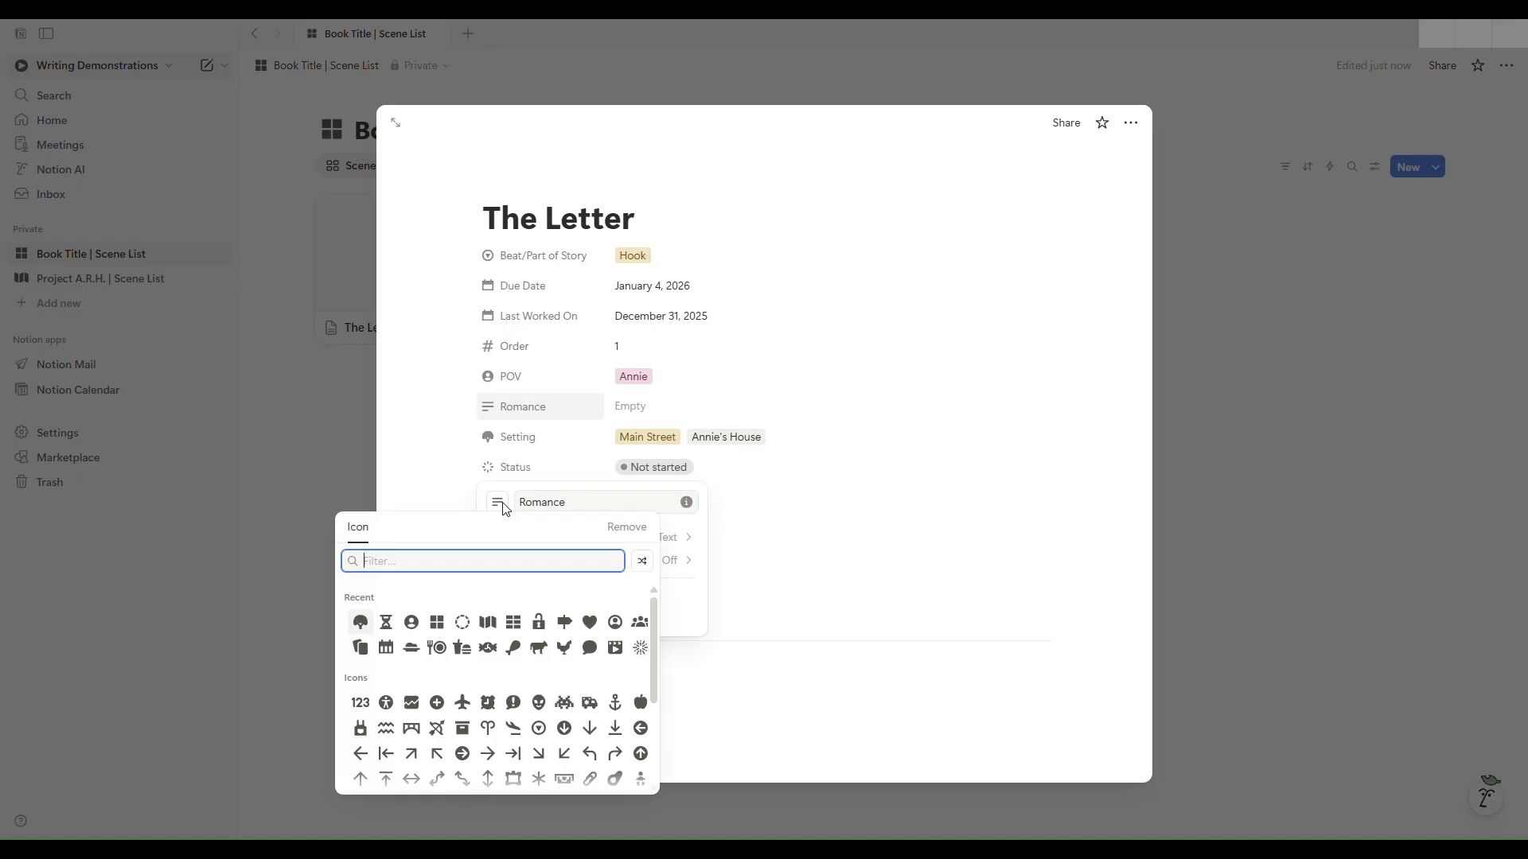
click(589, 622)
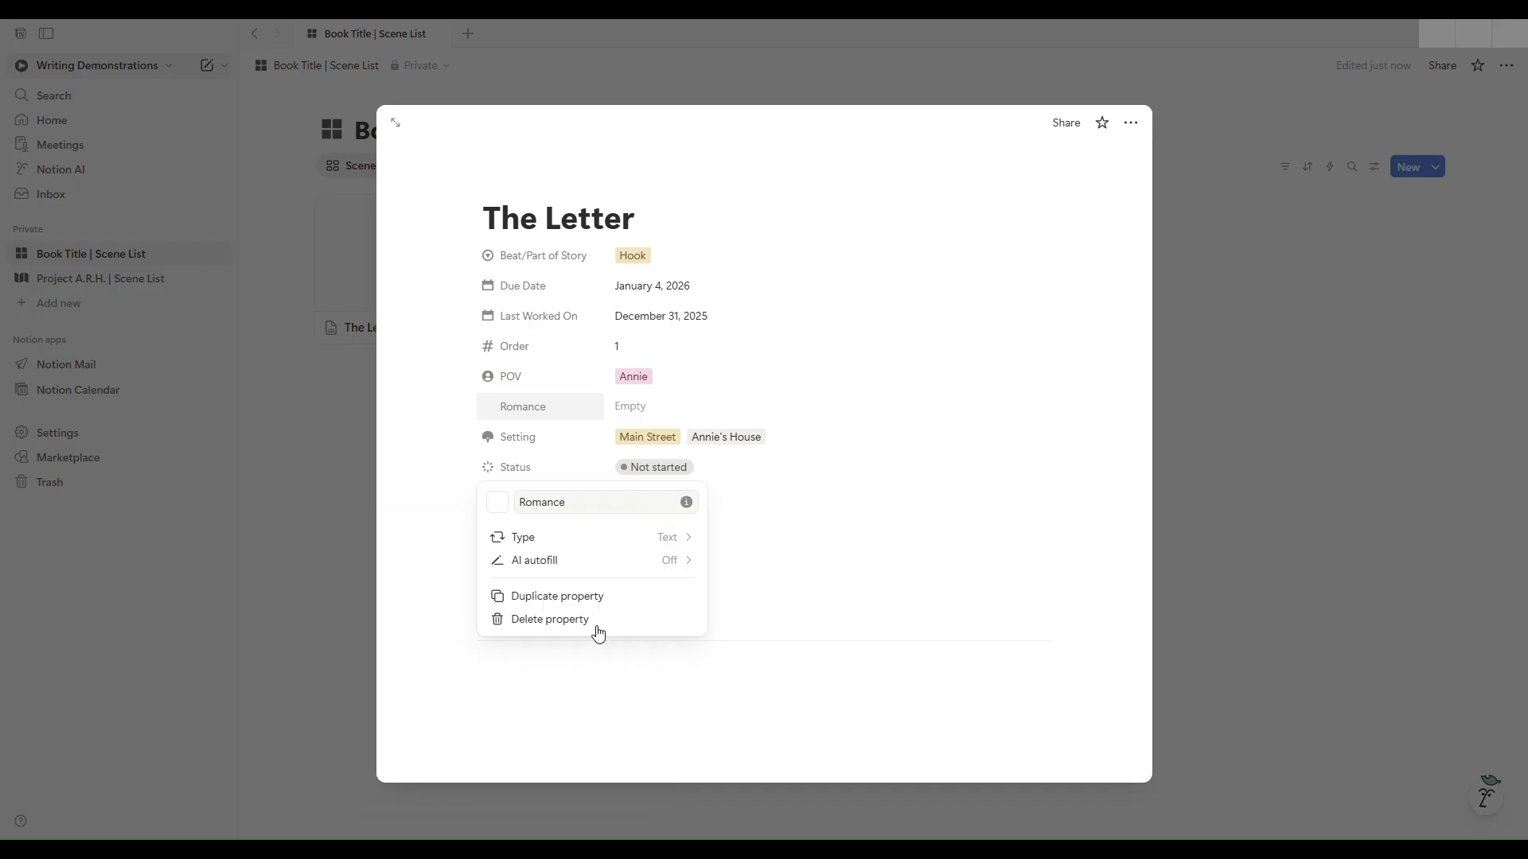
click(795, 548)
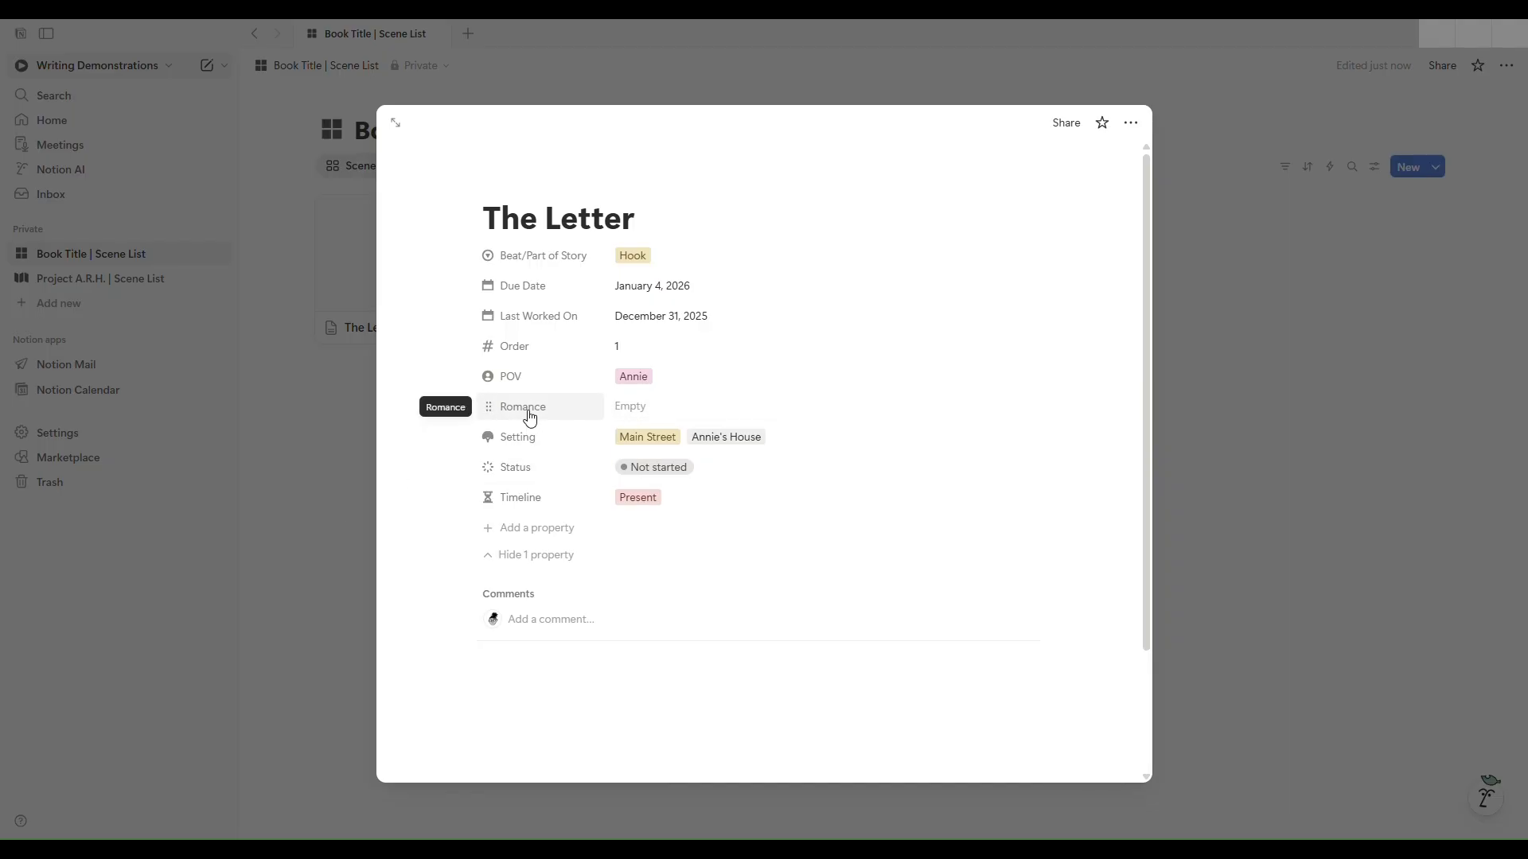
Step: Add a Text property named Main Street Plotline to The Letter and give it a signpost icon
click(539, 530)
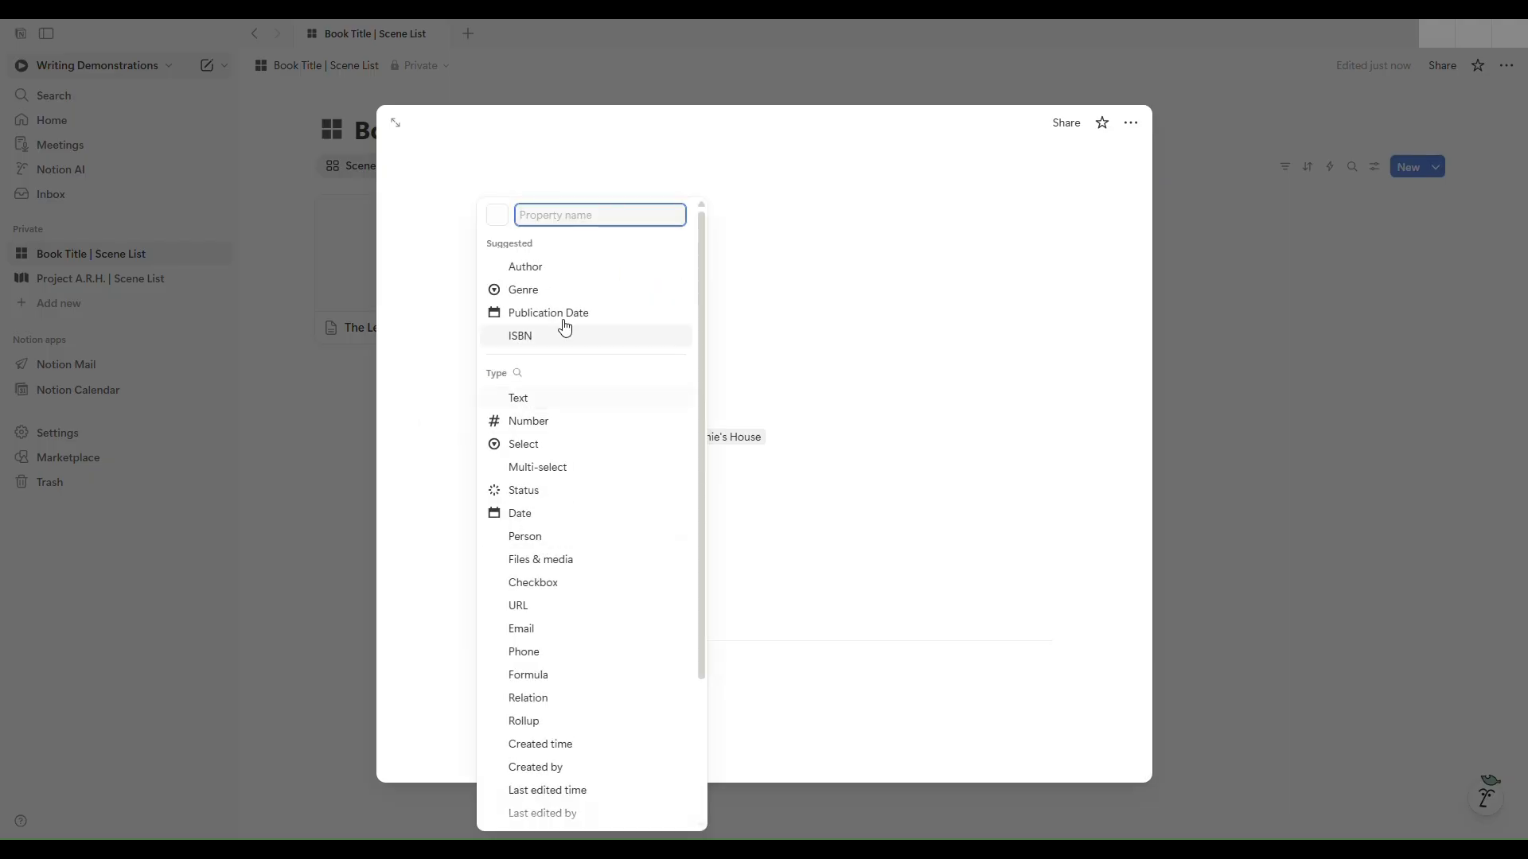
click(549, 402)
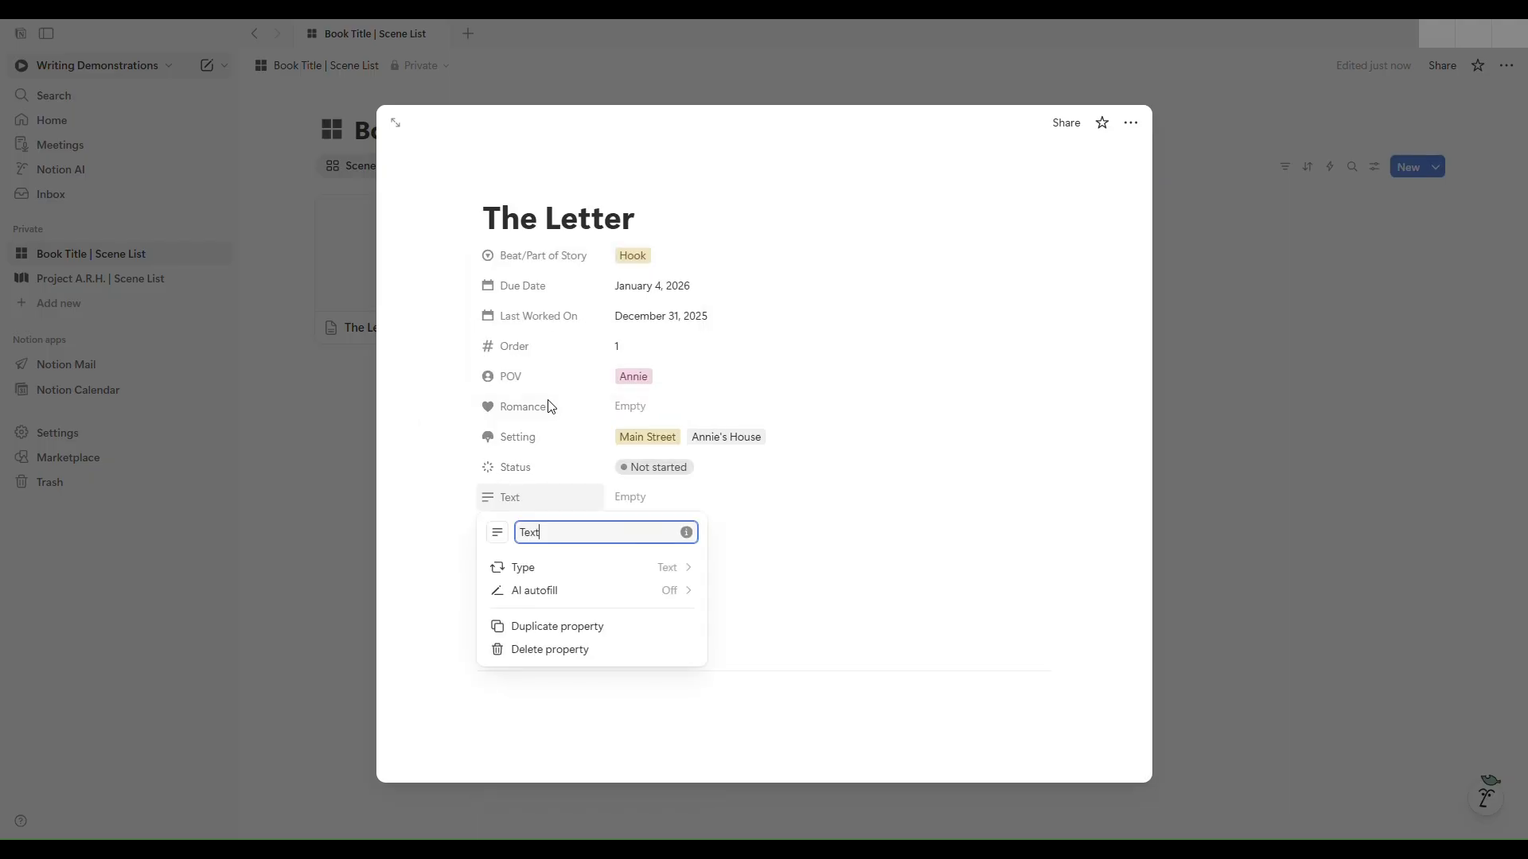
key(ctrl+a)
text(Ma)
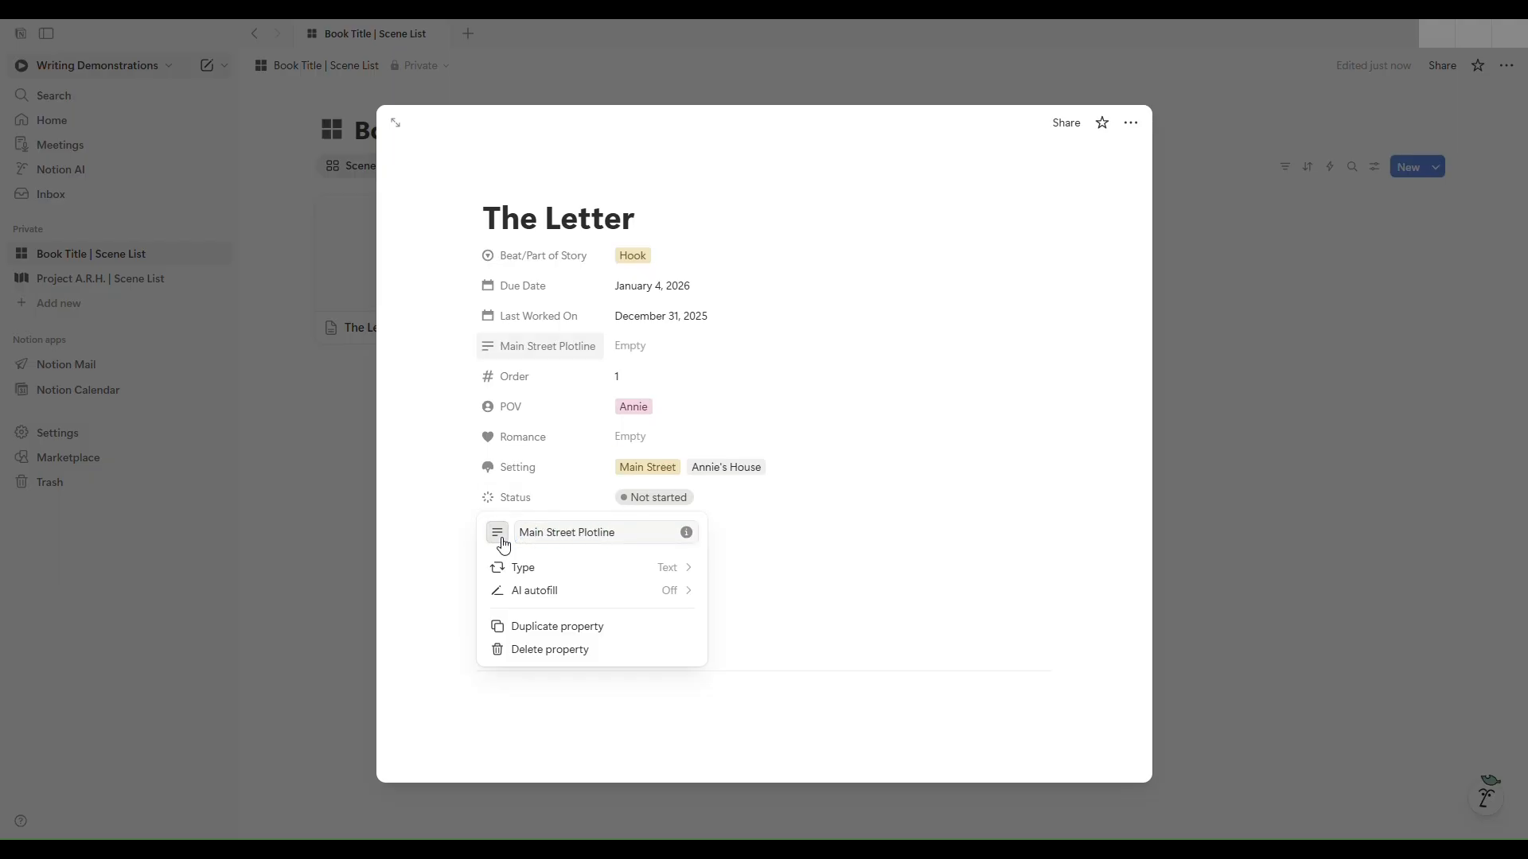
click(497, 533)
click(590, 677)
click(796, 411)
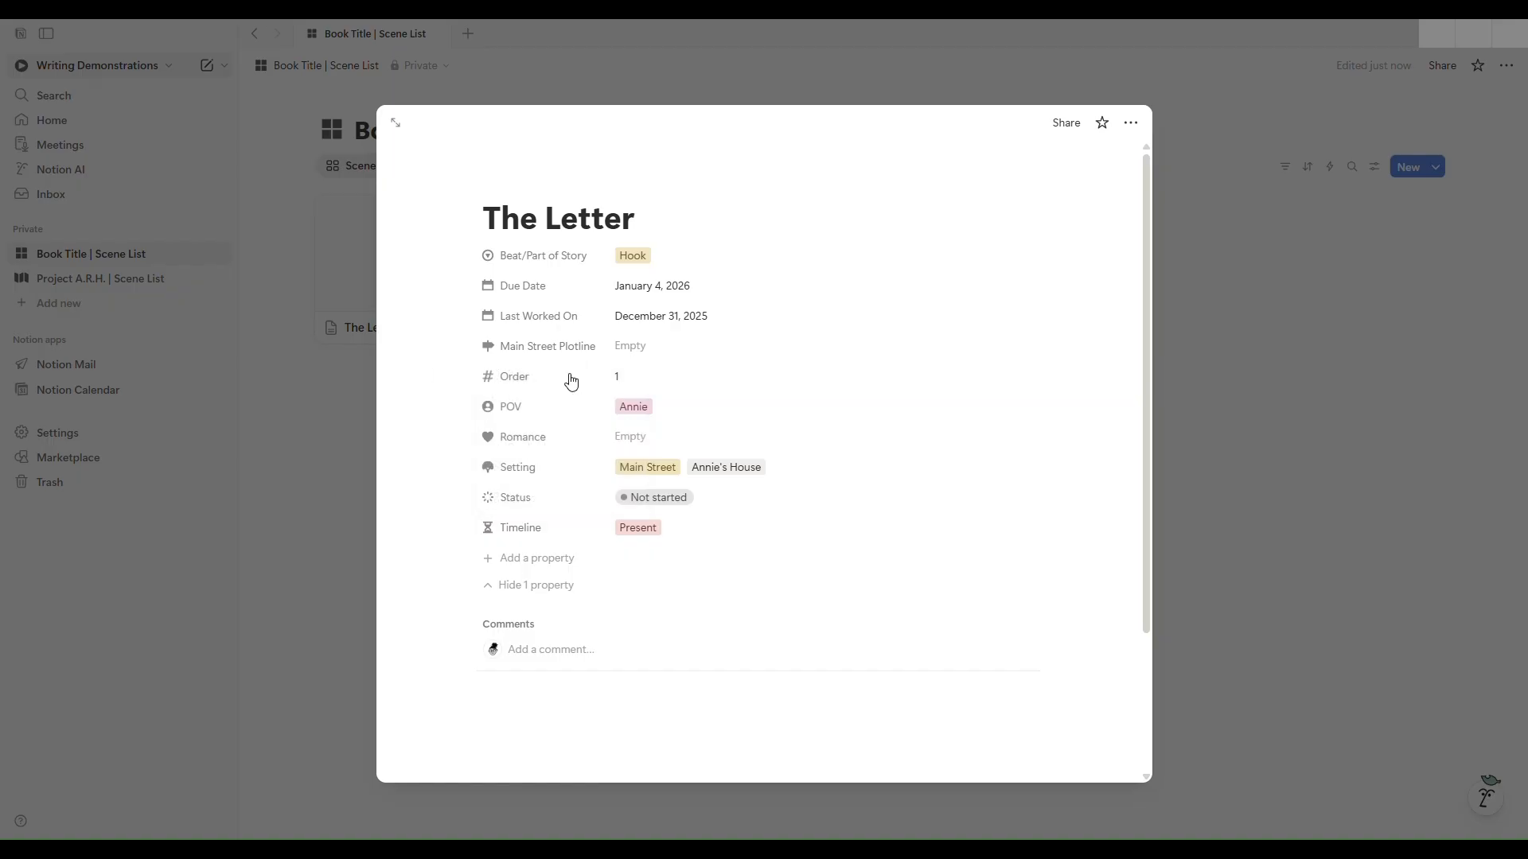
Step: Add a Text property named Family Secrets to The Letter and give it a padlock icon
click(549, 562)
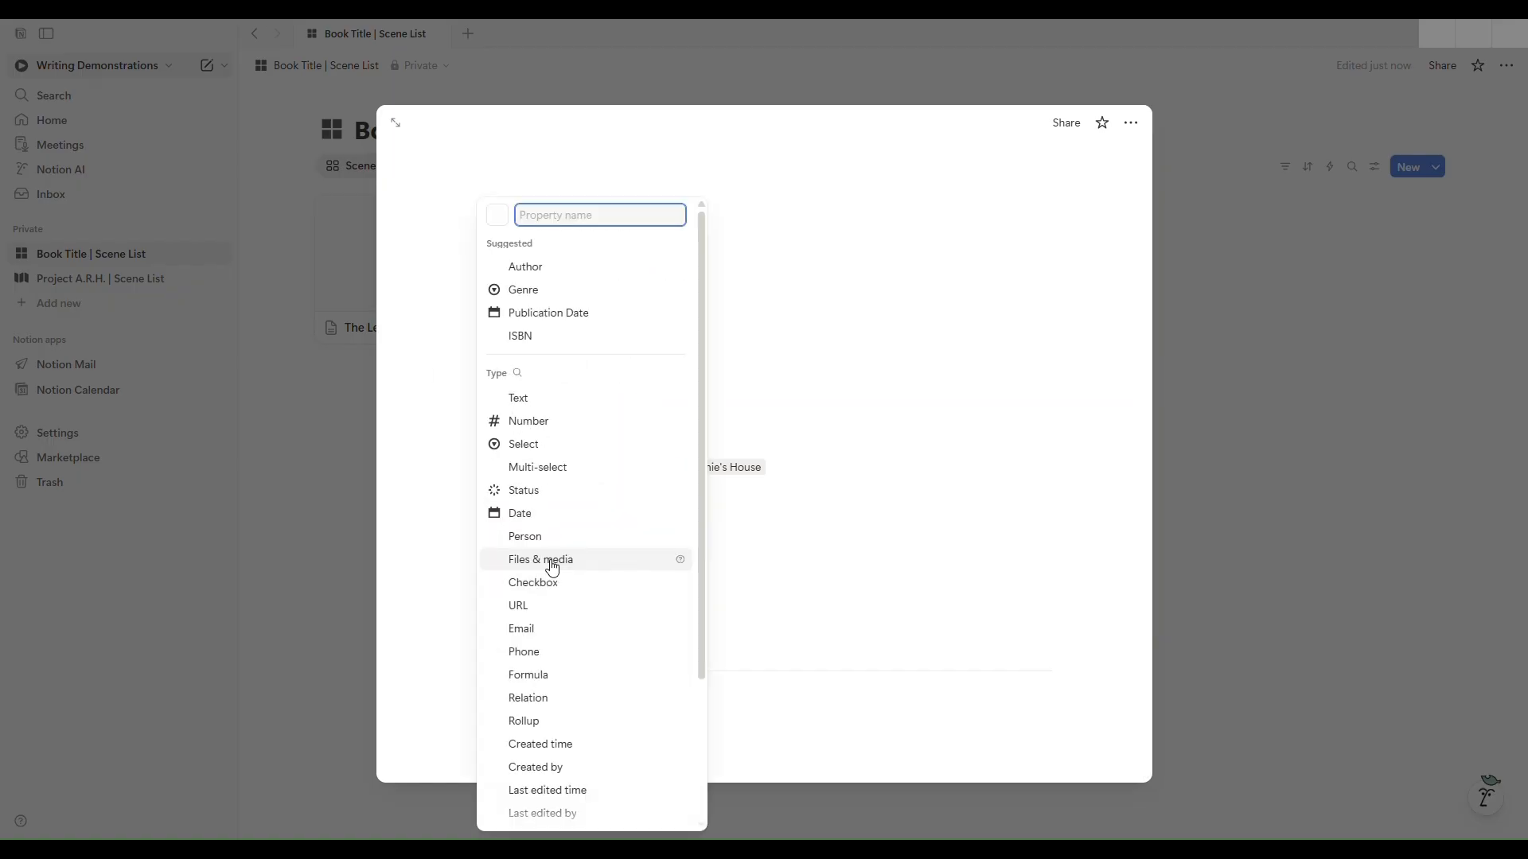
click(565, 401)
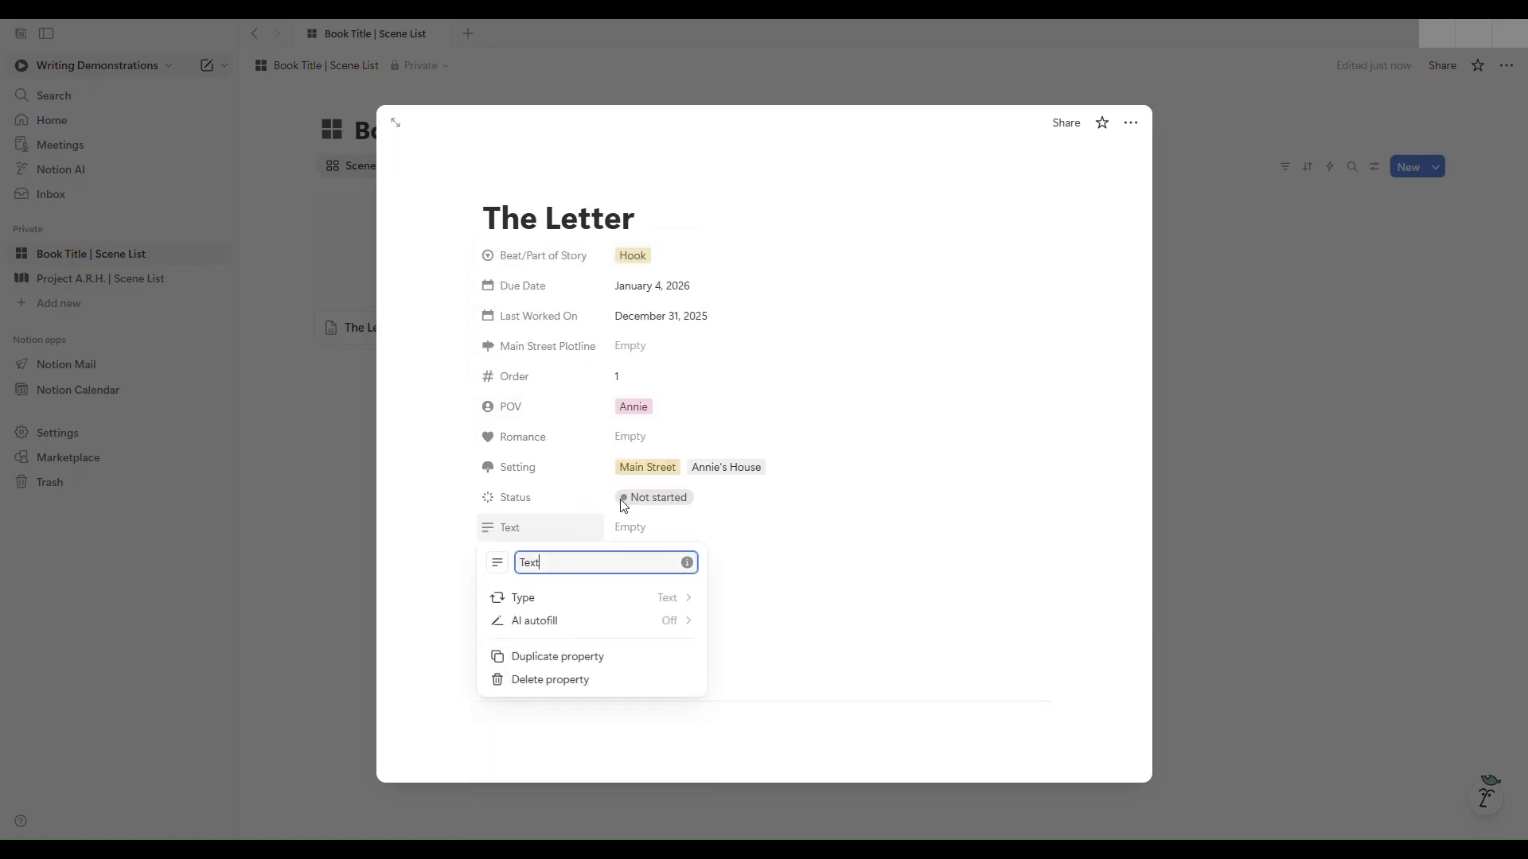
double_click(518, 567)
text(Family Secrets)
click(497, 565)
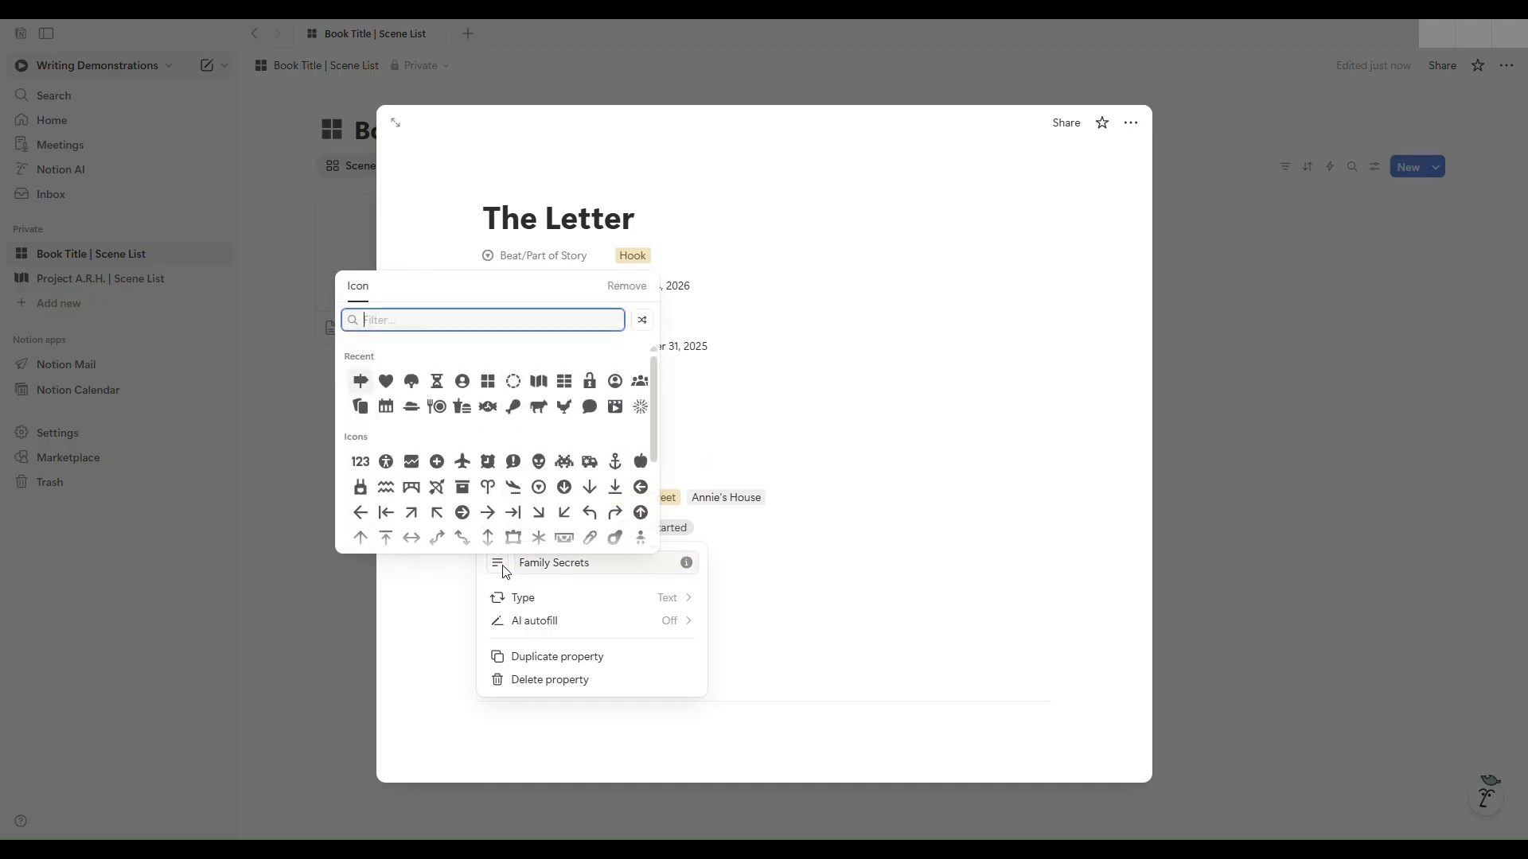
click(594, 387)
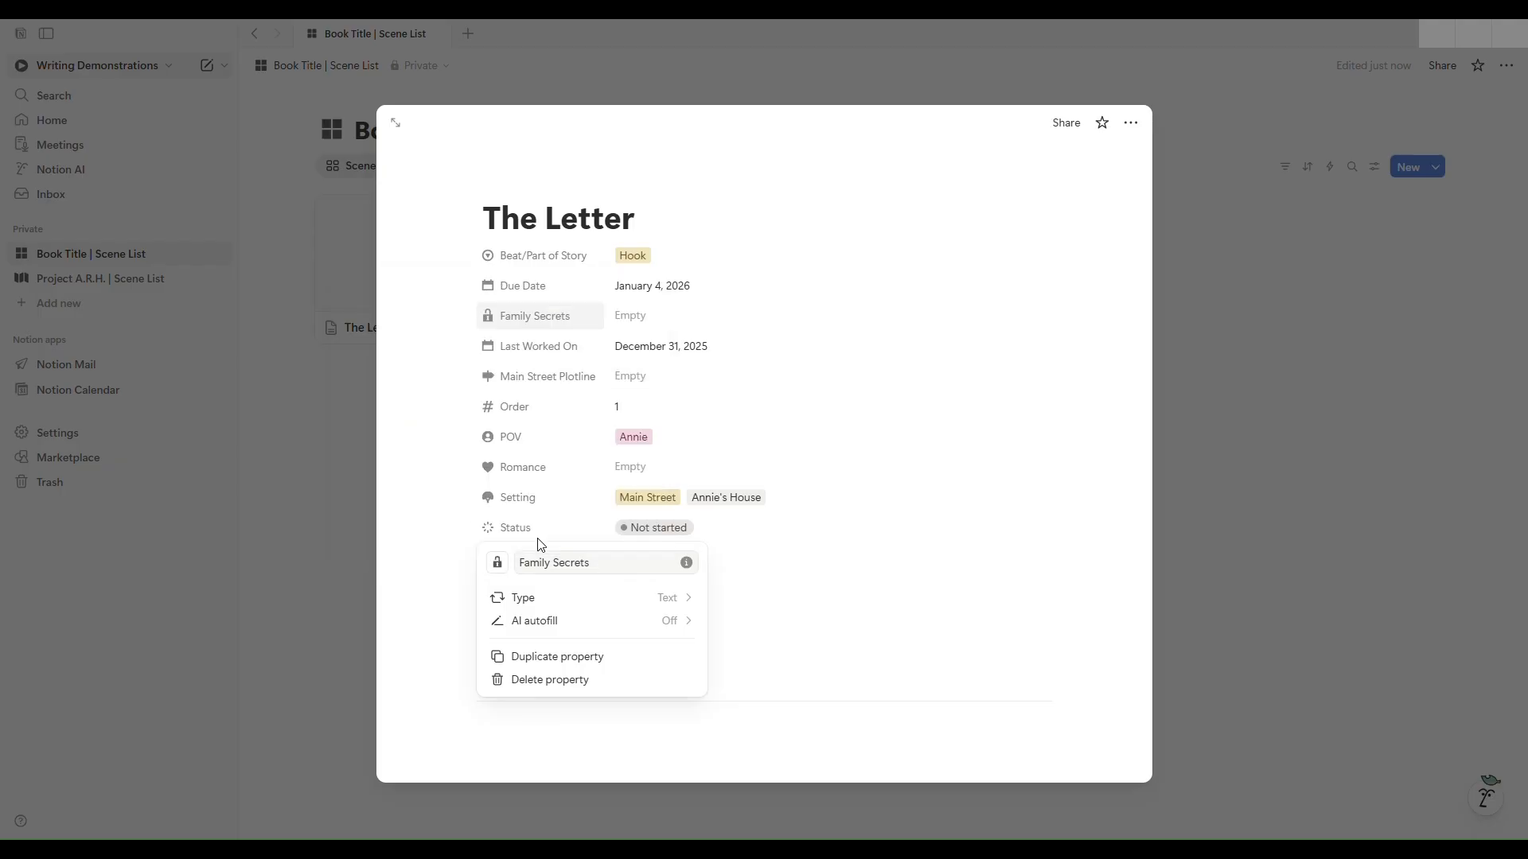
click(779, 577)
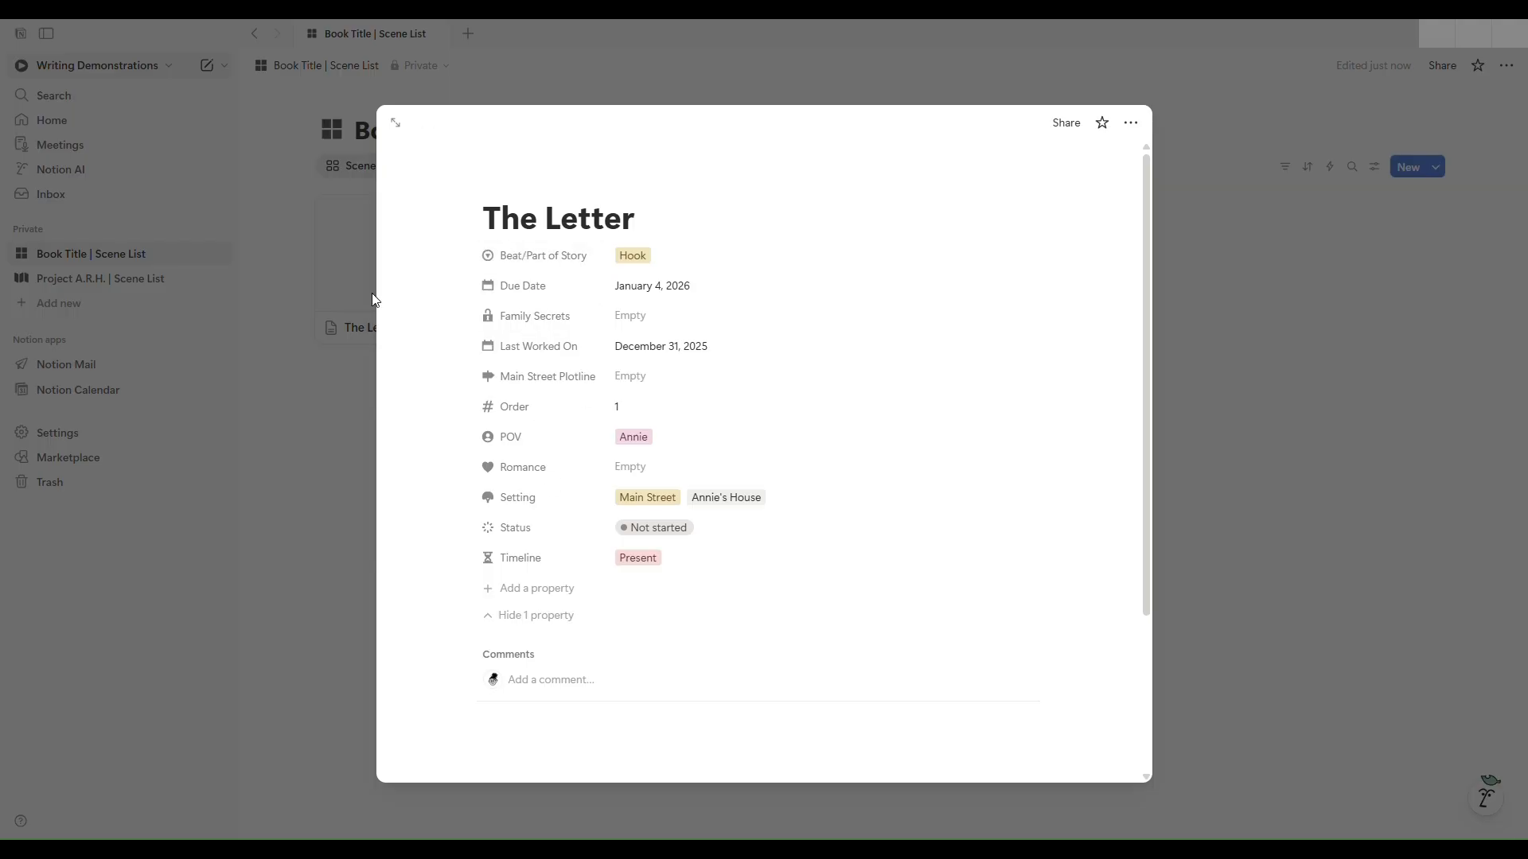
Step: Move the Family Secrets property below Timeline in The Letter's property list
drag(498, 326, 495, 564)
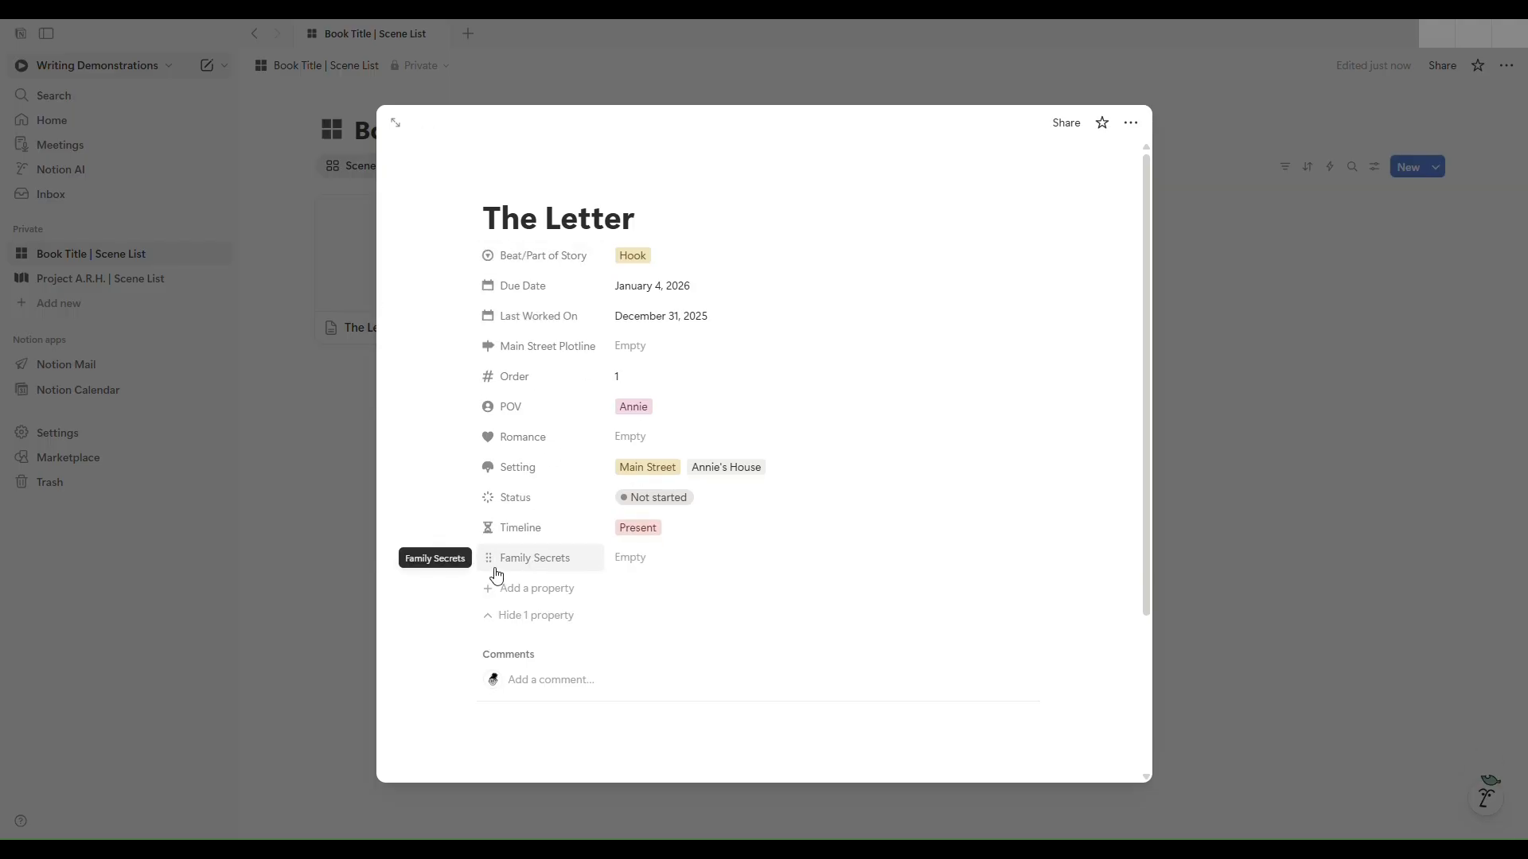
Step: Reorder The Letter's properties: Status, Order, Beat/Part of Story, POV, Timeline, Due Date, Last Worked On, Setting, Romance, Main Street Plotline, Family Secrets
drag(499, 352, 390, 535)
drag(497, 413, 498, 286)
drag(488, 474, 487, 266)
drag(498, 436, 504, 317)
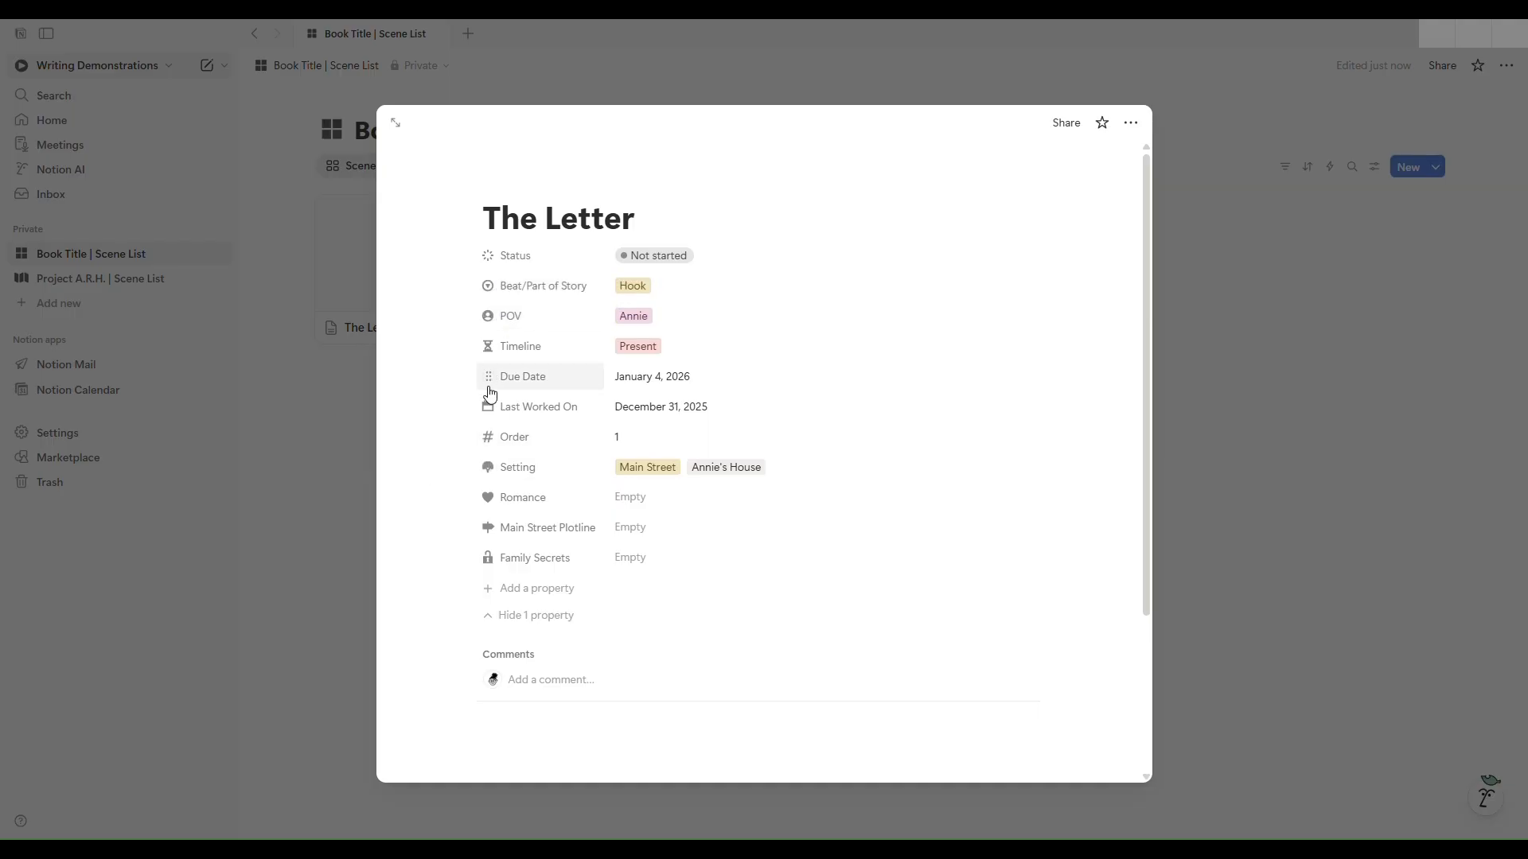
drag(490, 439, 501, 290)
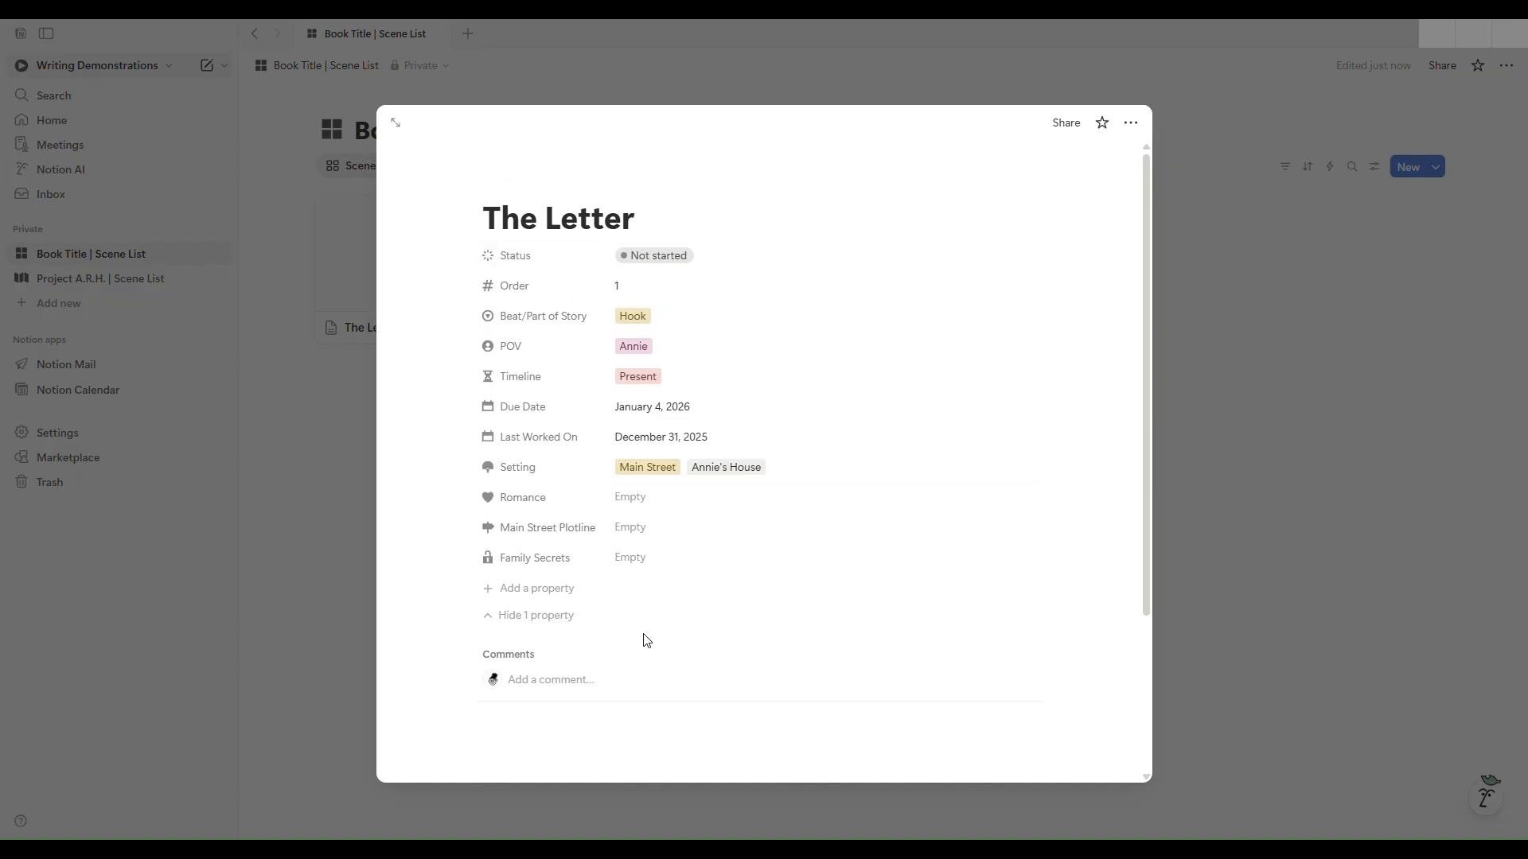
Step: Collapse and re-expand the hidden property in The Letter's property list
click(545, 629)
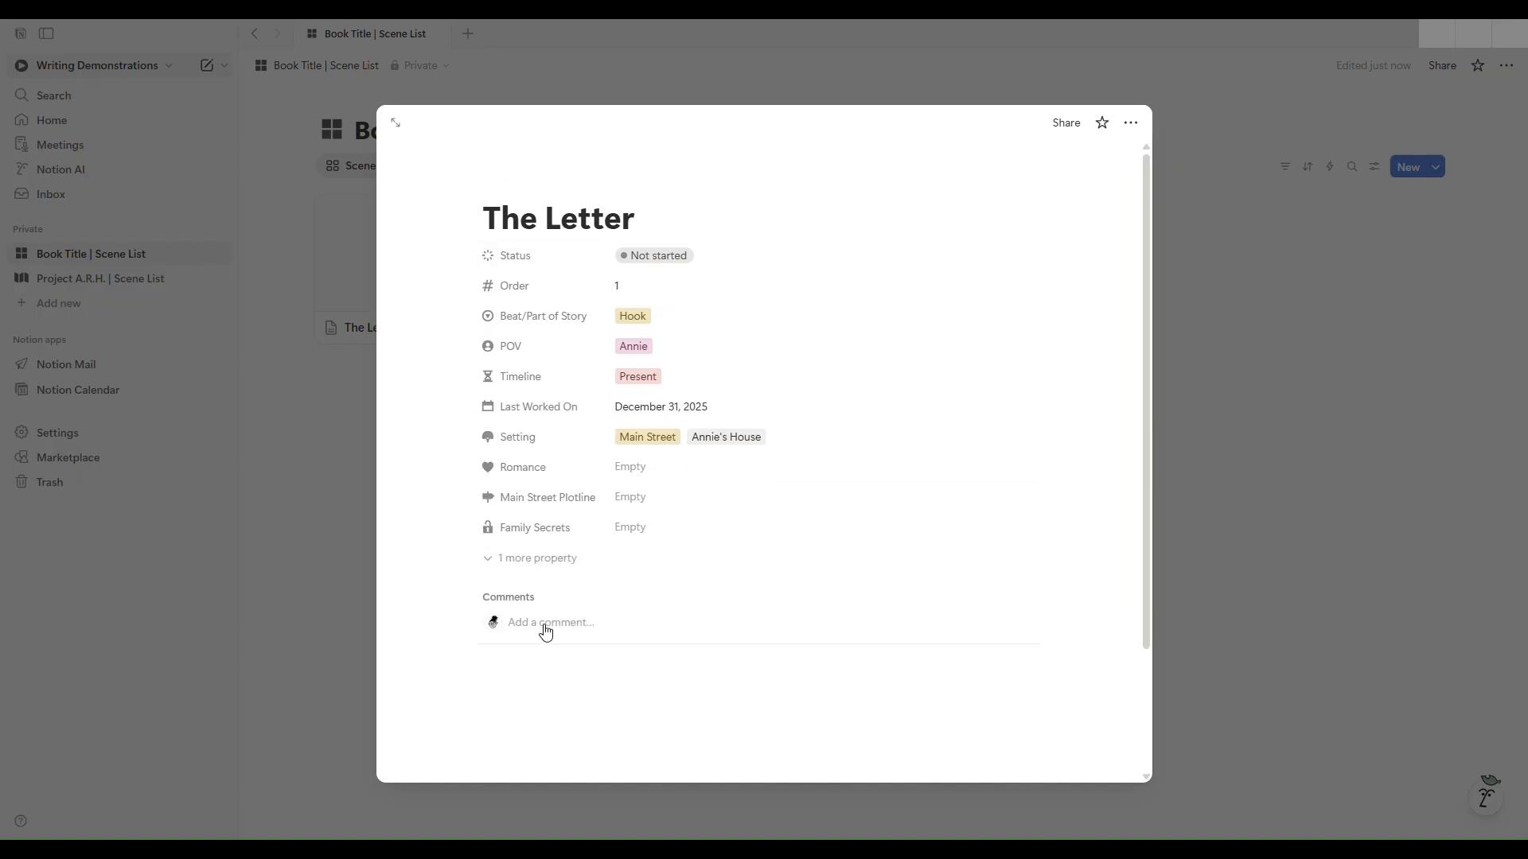
click(541, 581)
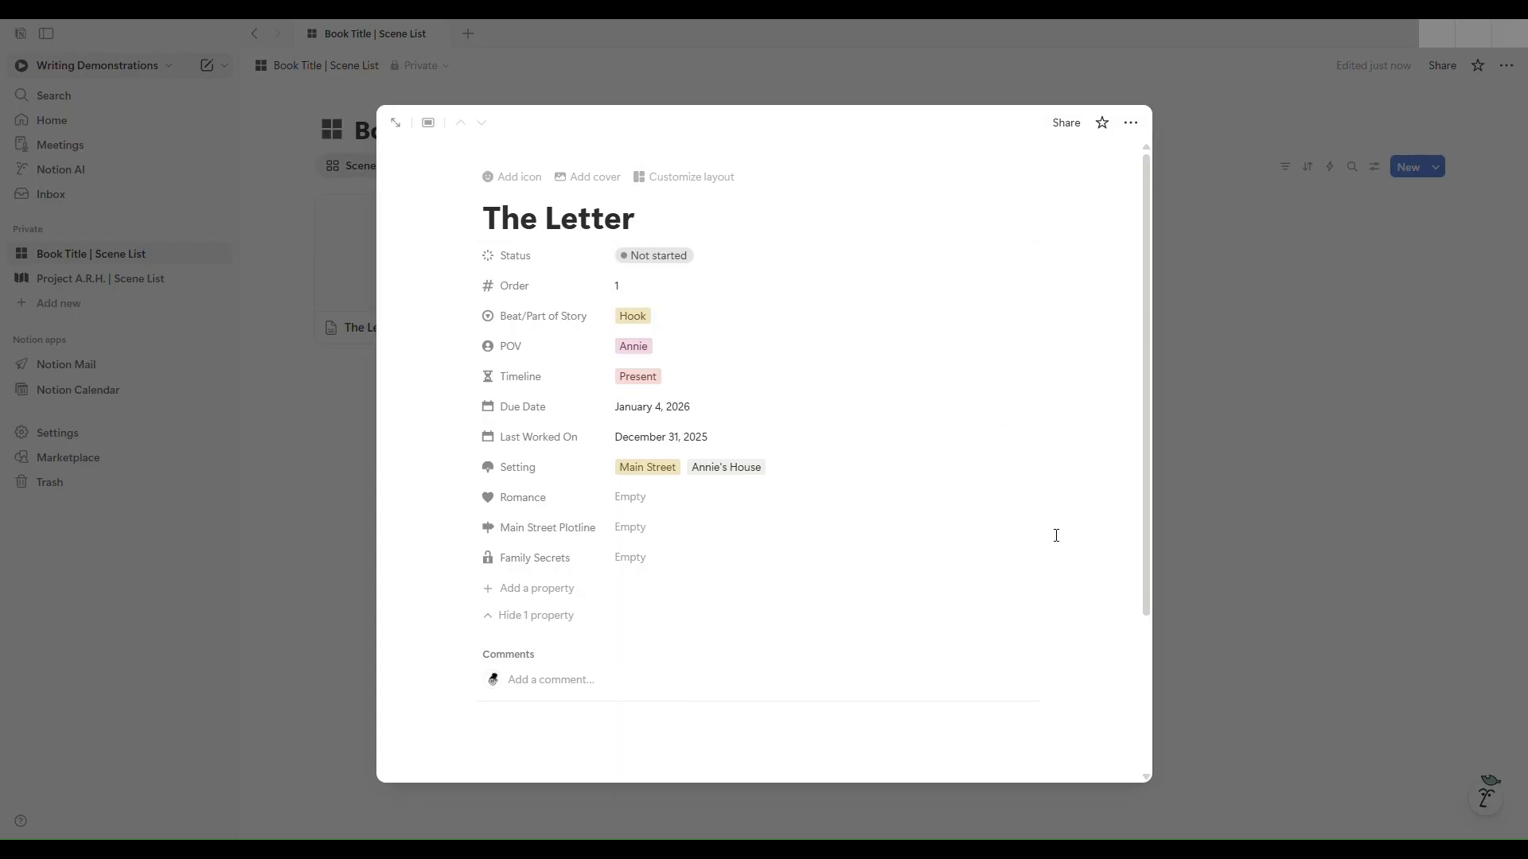
click(964, 628)
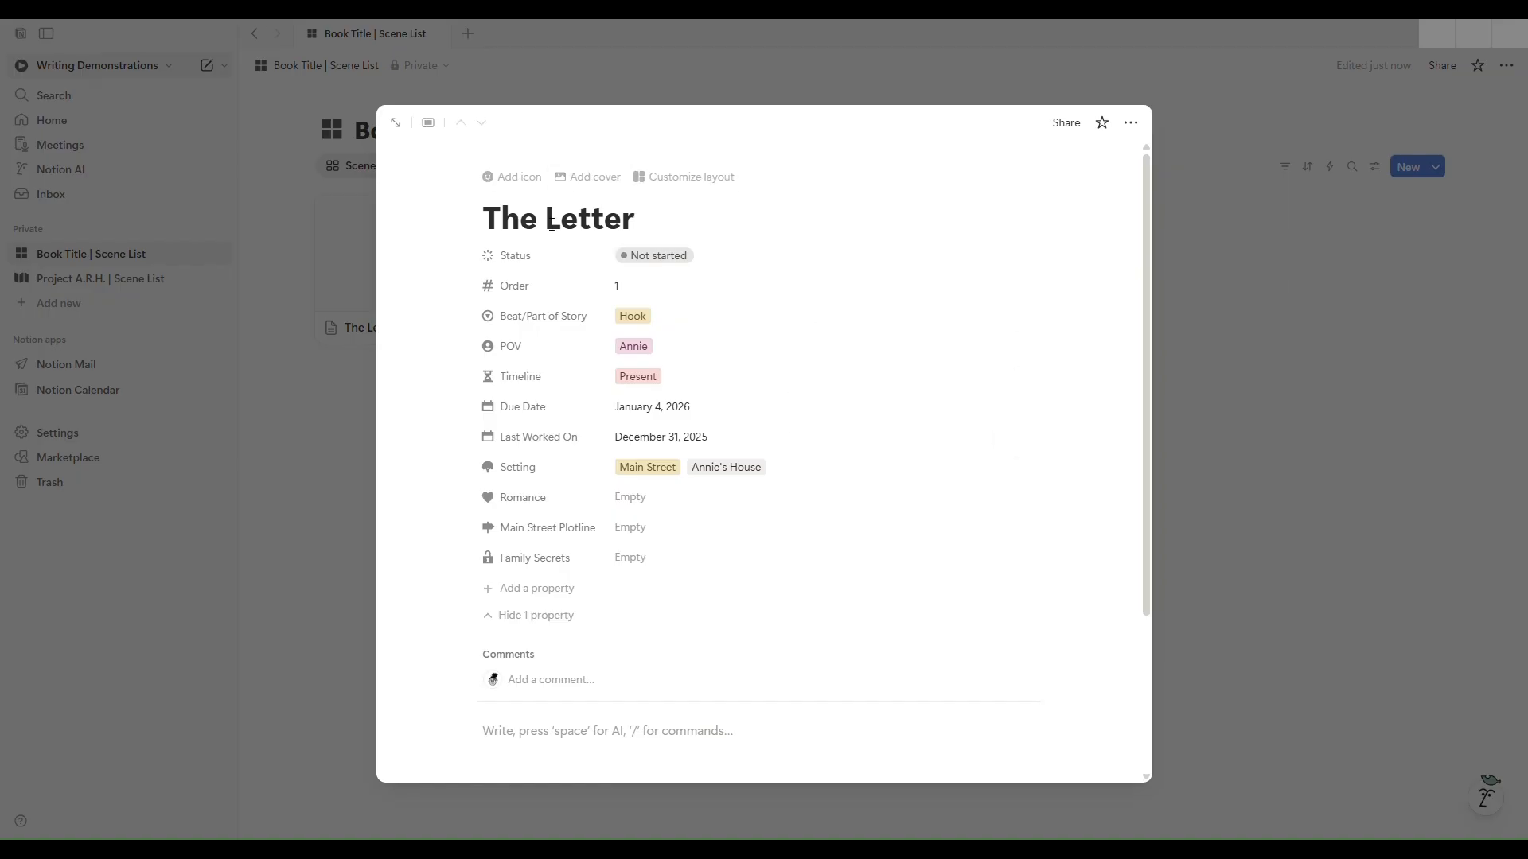
Step: Add a Checkbox property named Proofread to The Letter
click(555, 595)
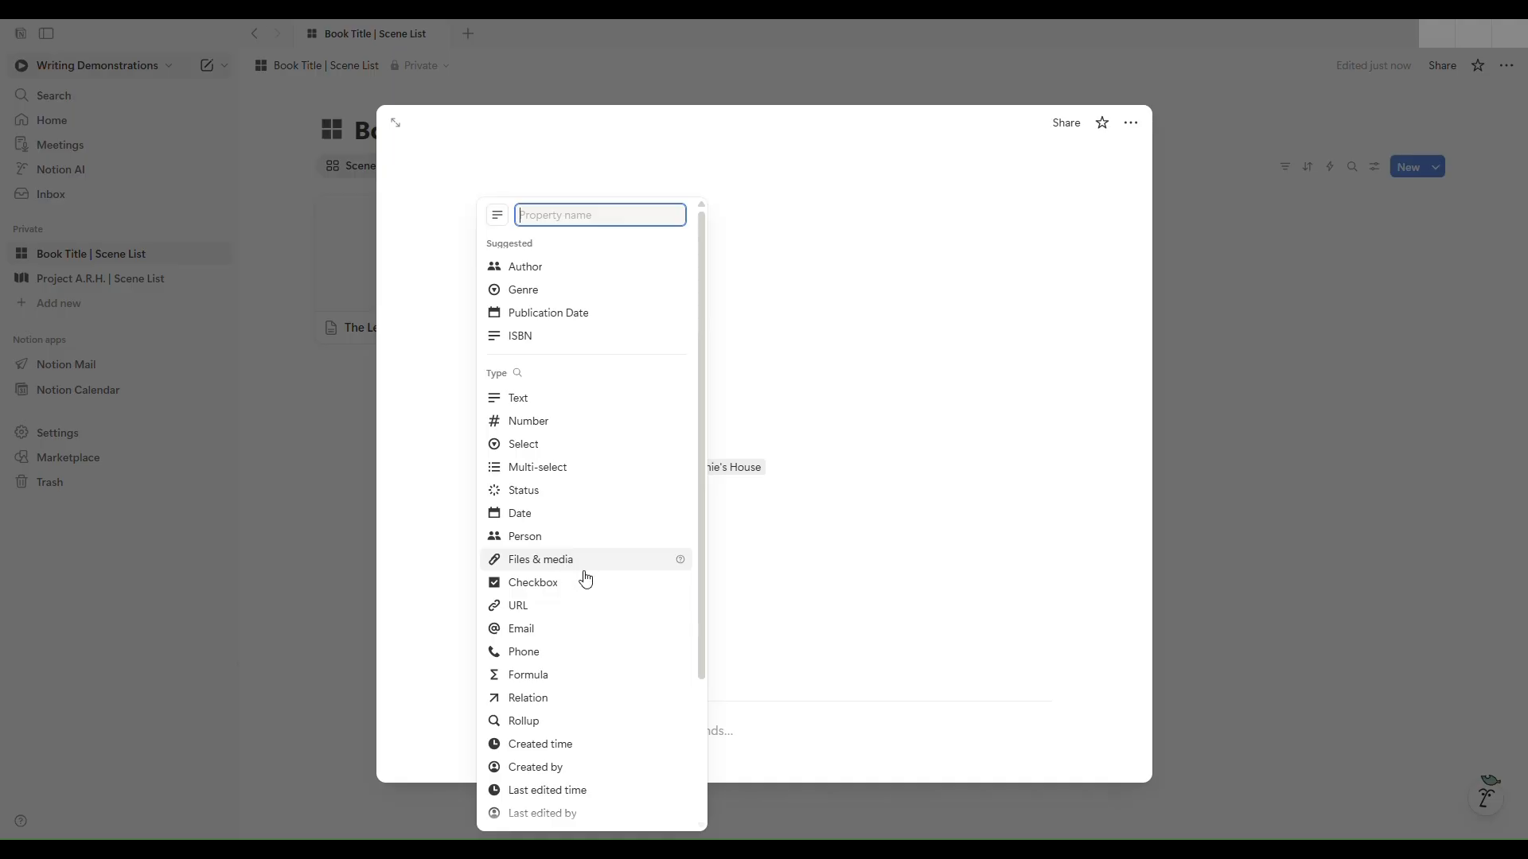
click(547, 587)
double_click(531, 635)
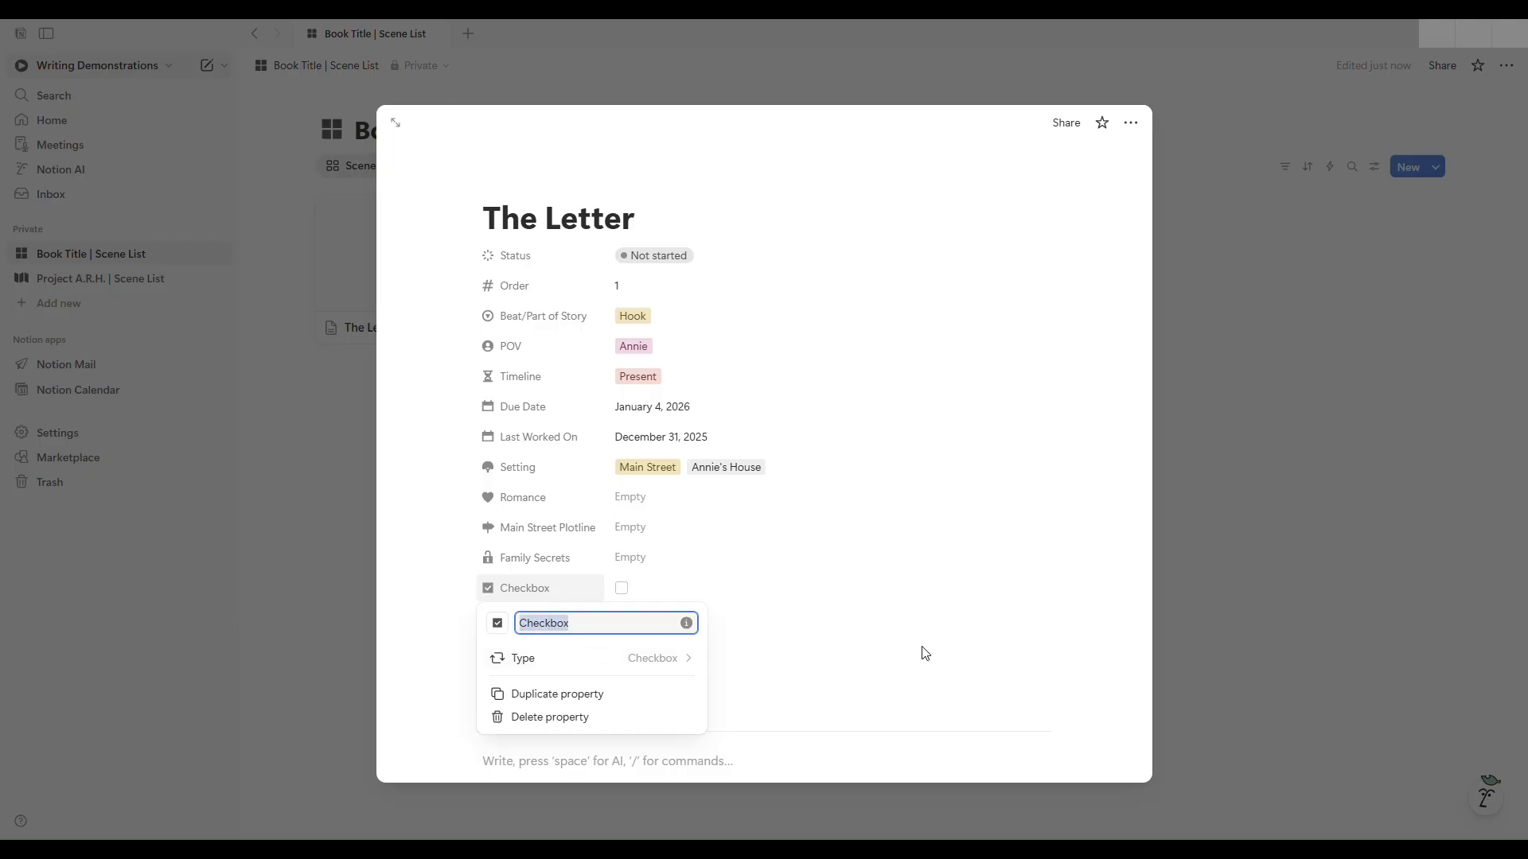
text(Proofrea)
click(989, 671)
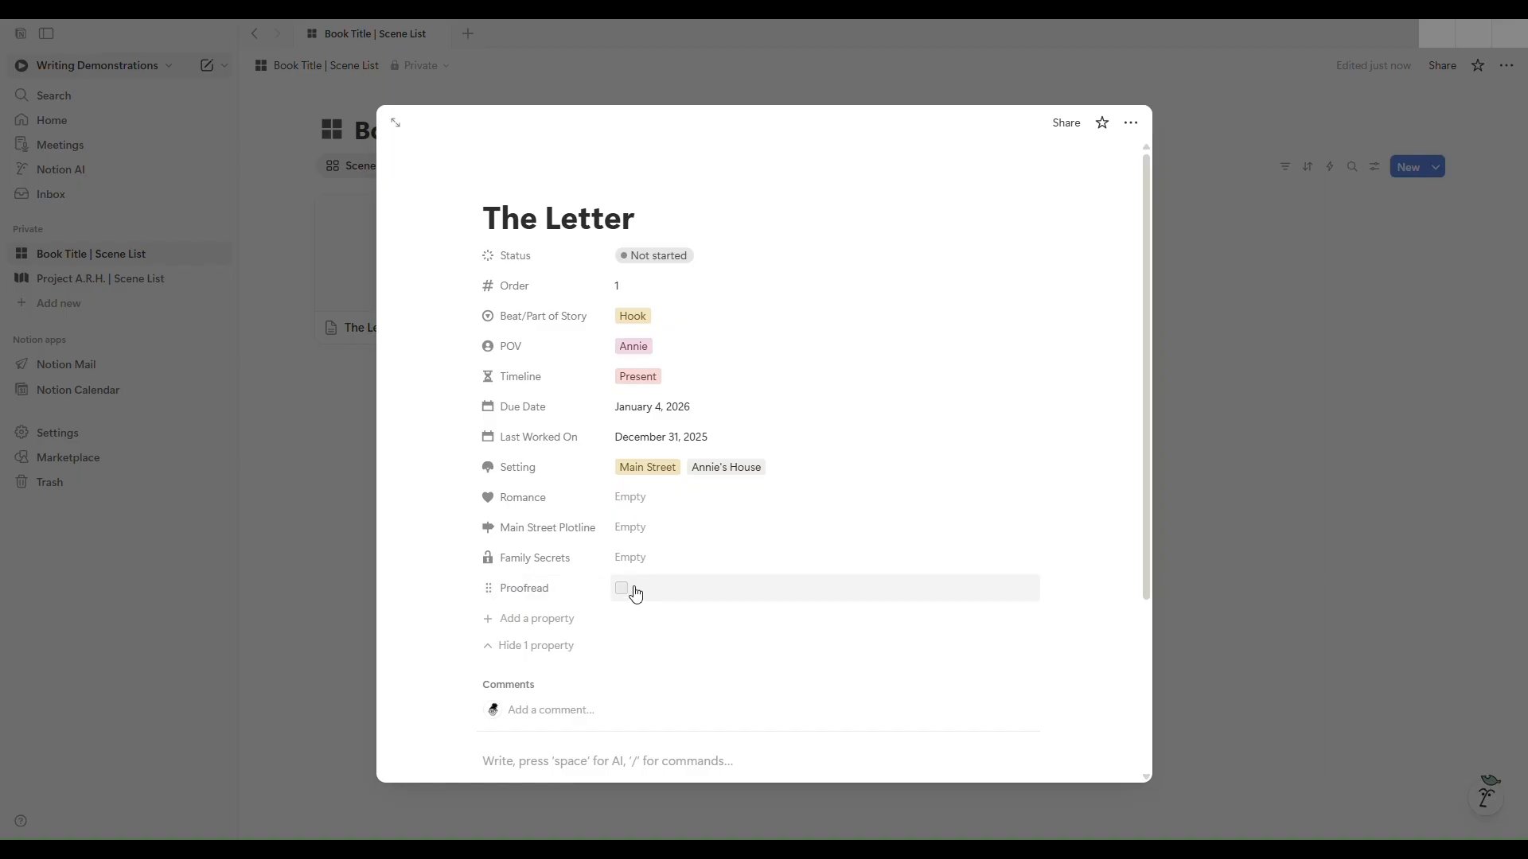
Step: Review the property types available for a new property in The Letter without adding one
click(550, 626)
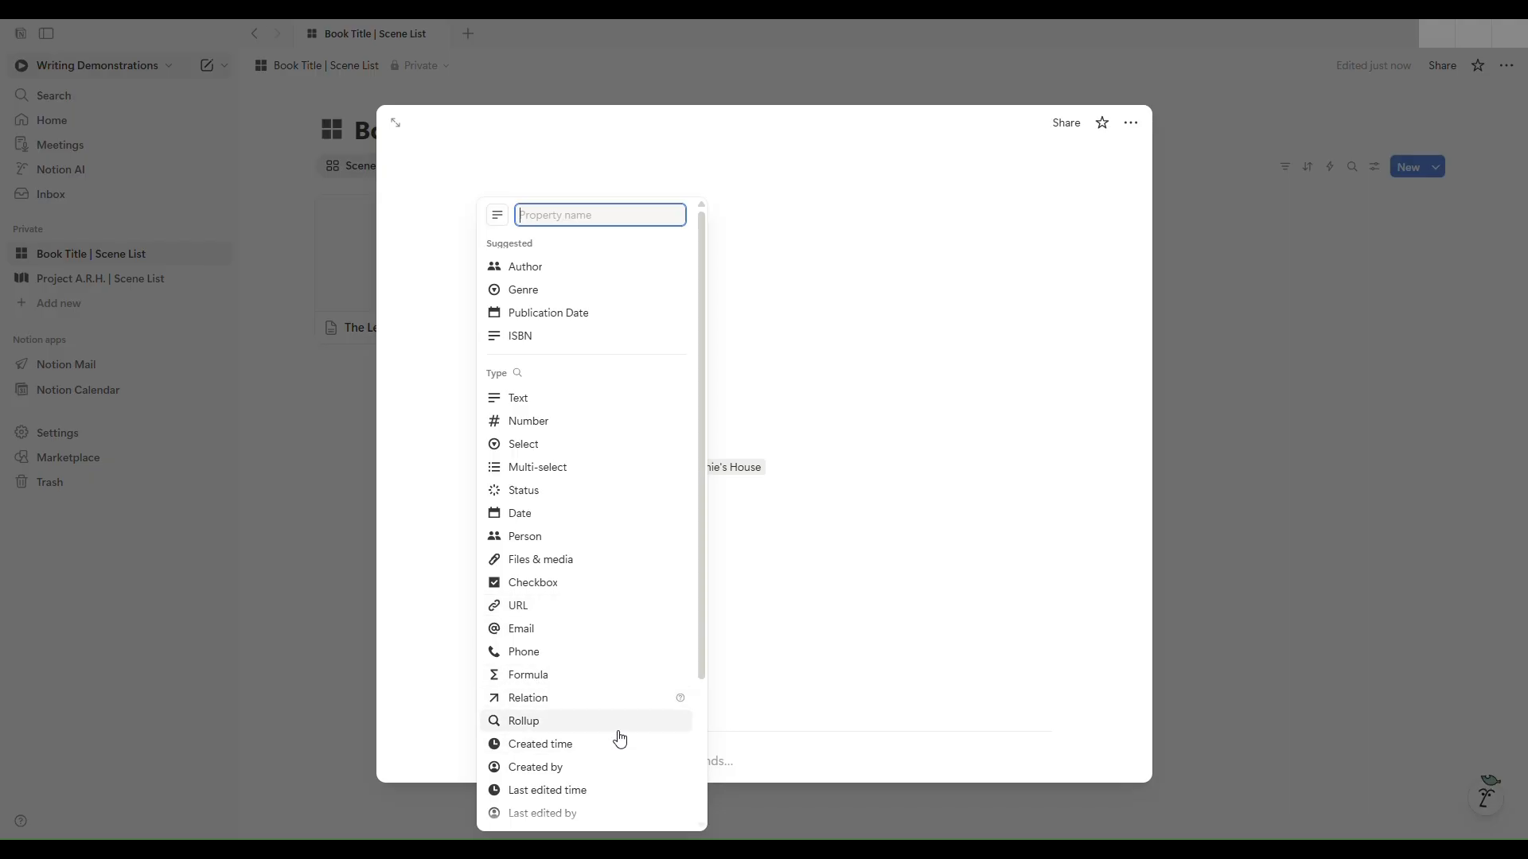
scroll(673, 767, down, 2)
scroll(575, 703, up, 2)
scroll(599, 716, up, 1)
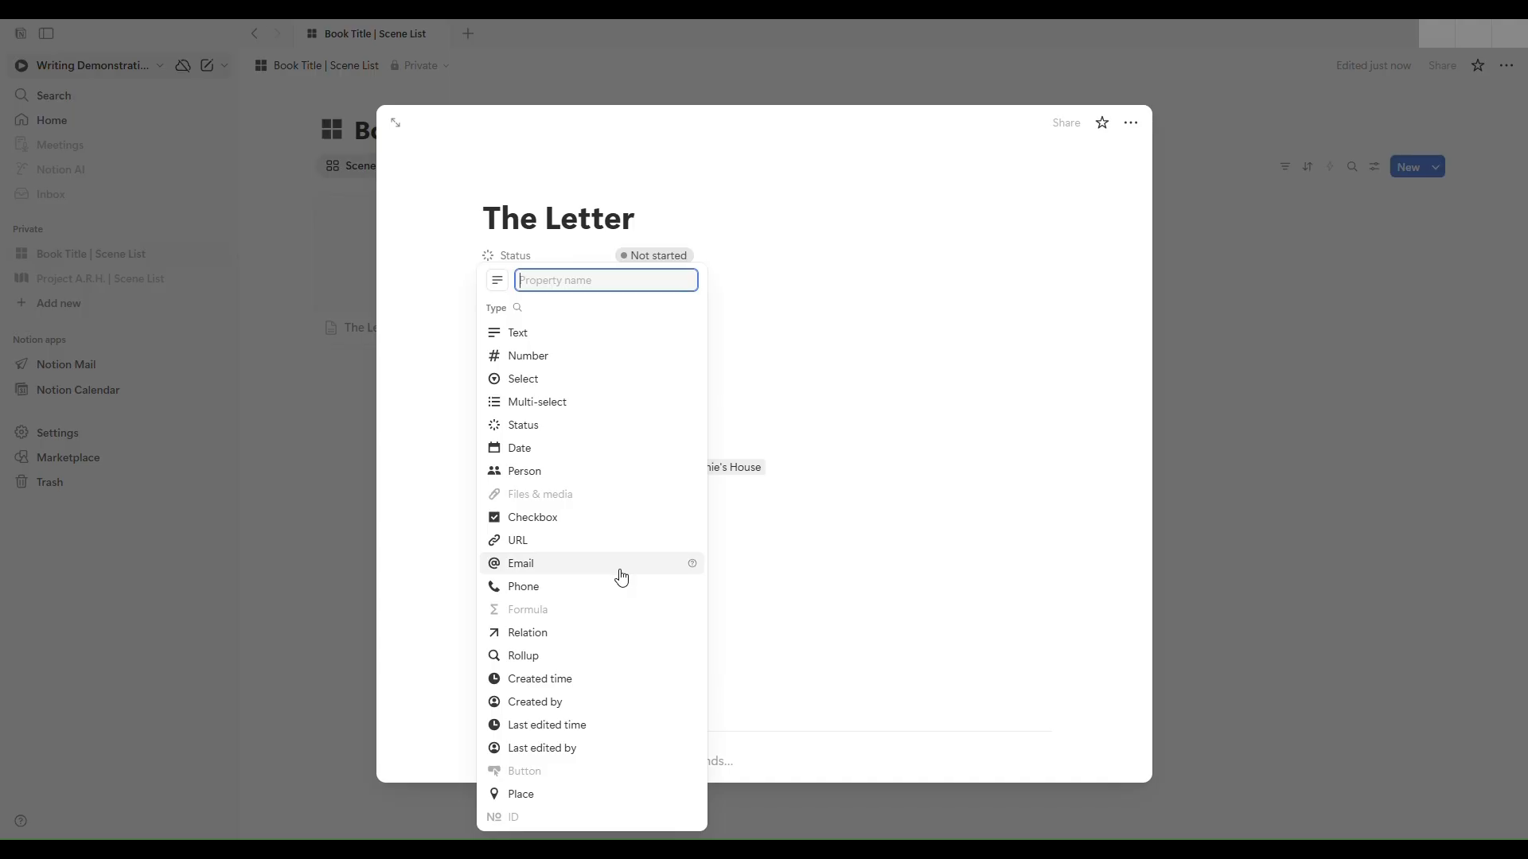
click(803, 572)
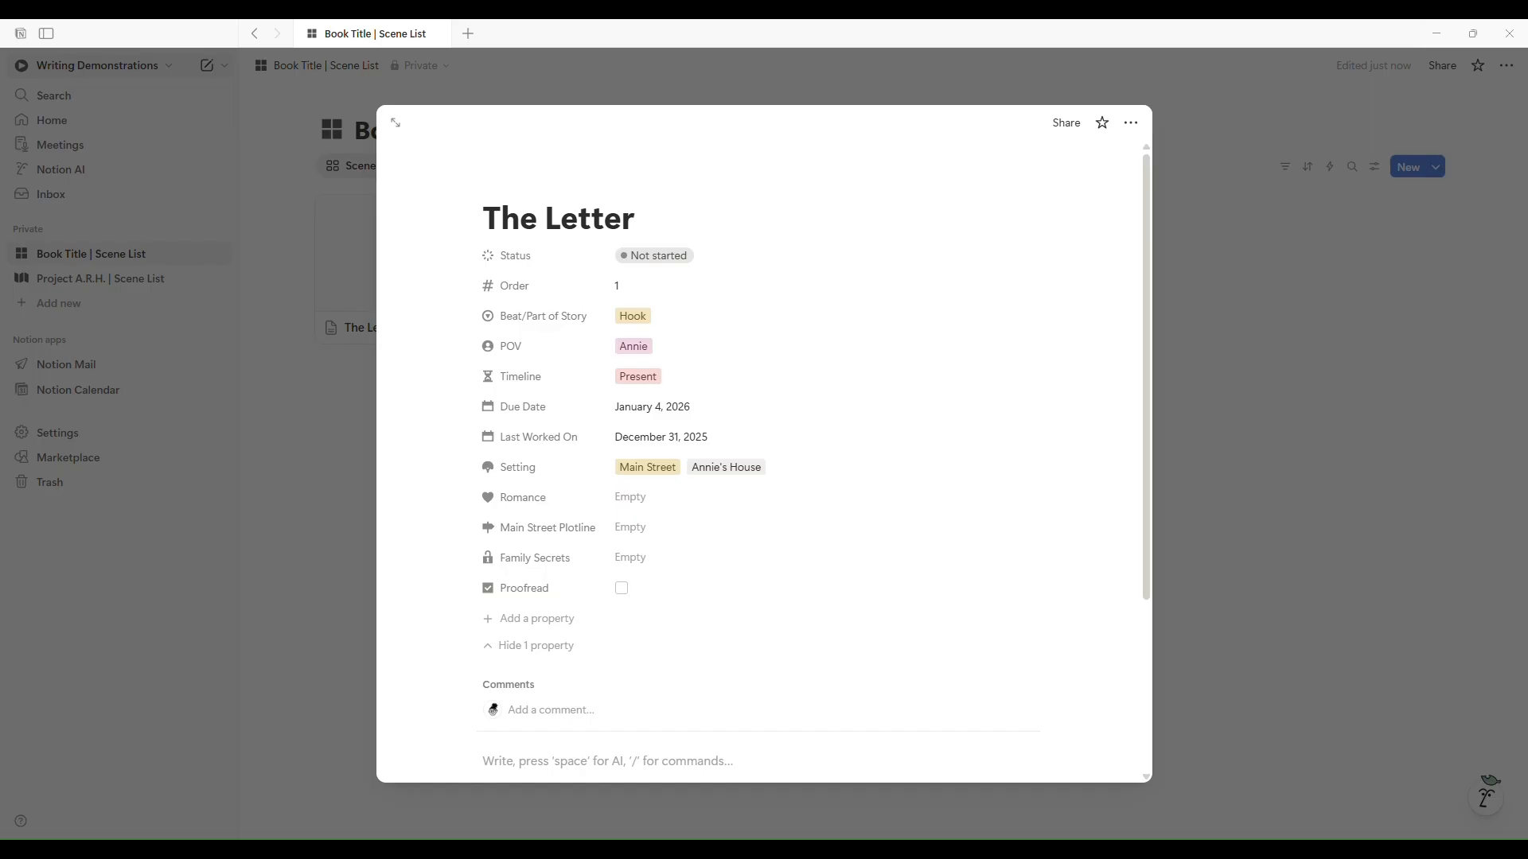
Step: Review The Letter's full property list and page body, and return to the Scene Cards gallery
scroll(423, 604, down, 3)
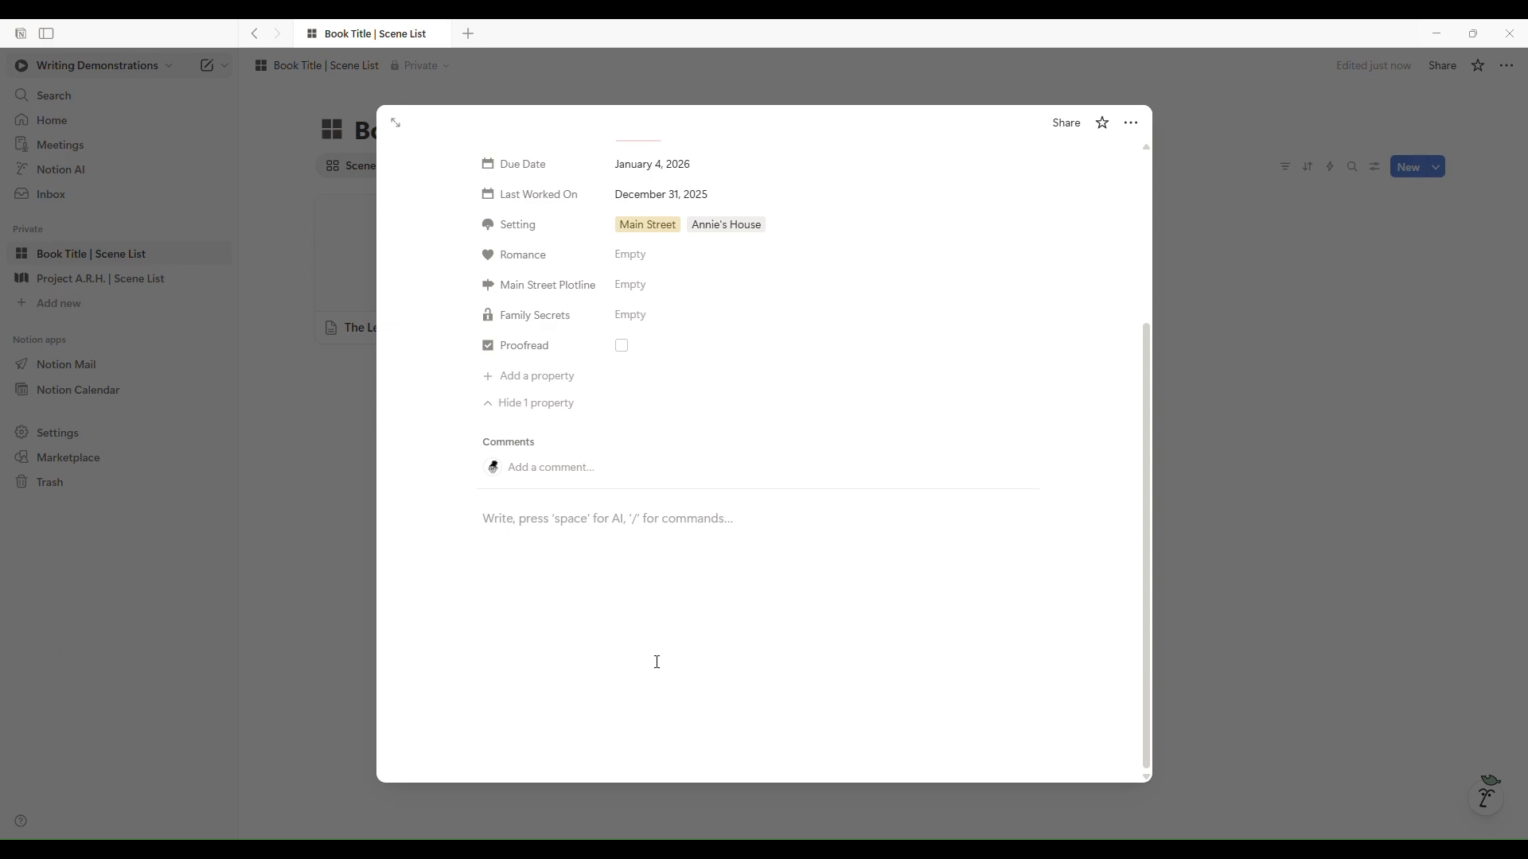
scroll(680, 637, up, 3)
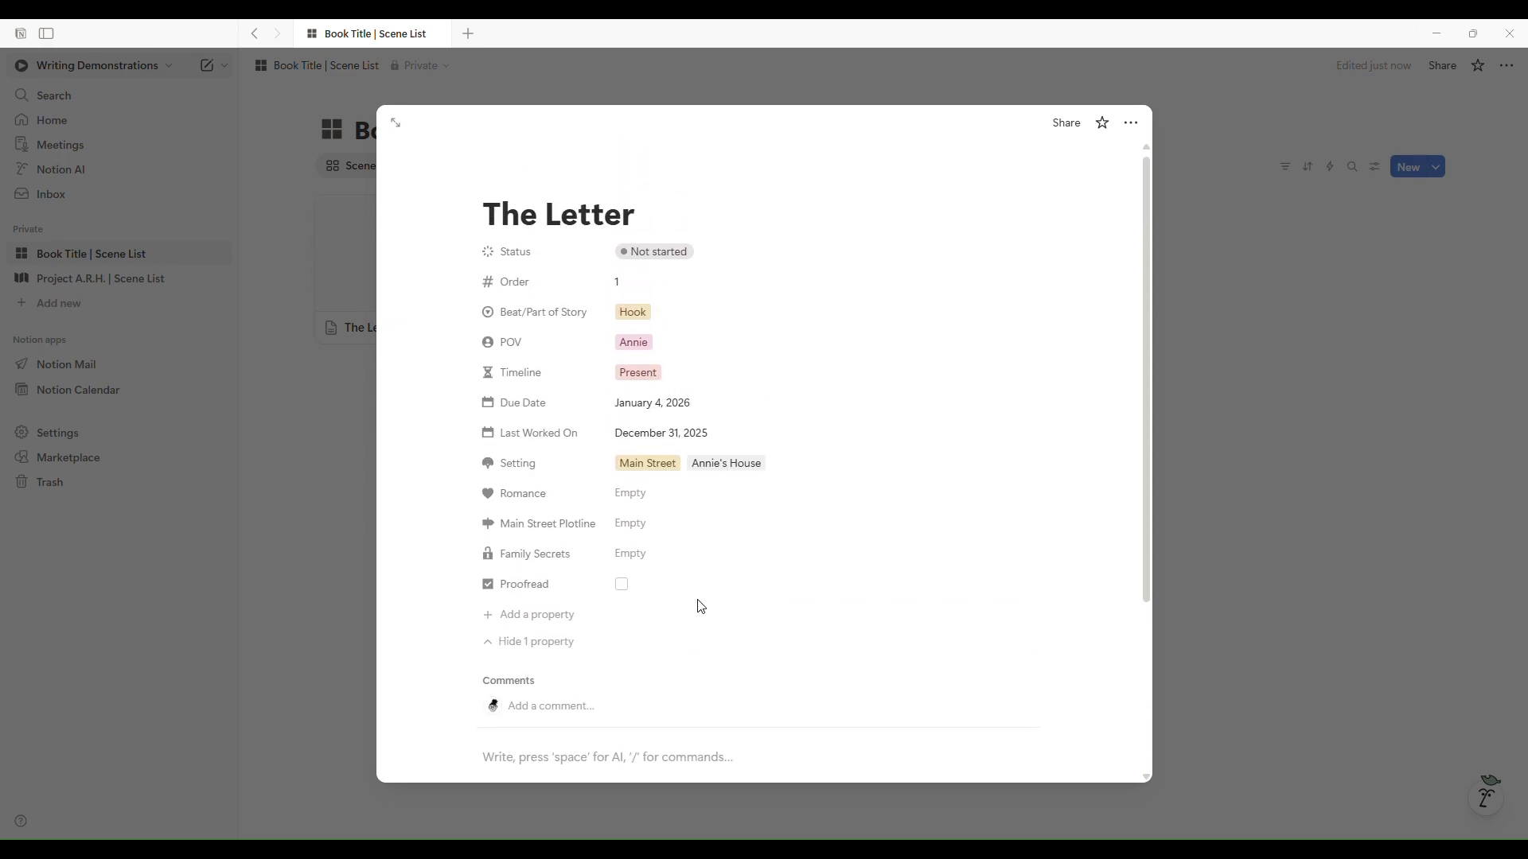
scroll(680, 634, down, 2)
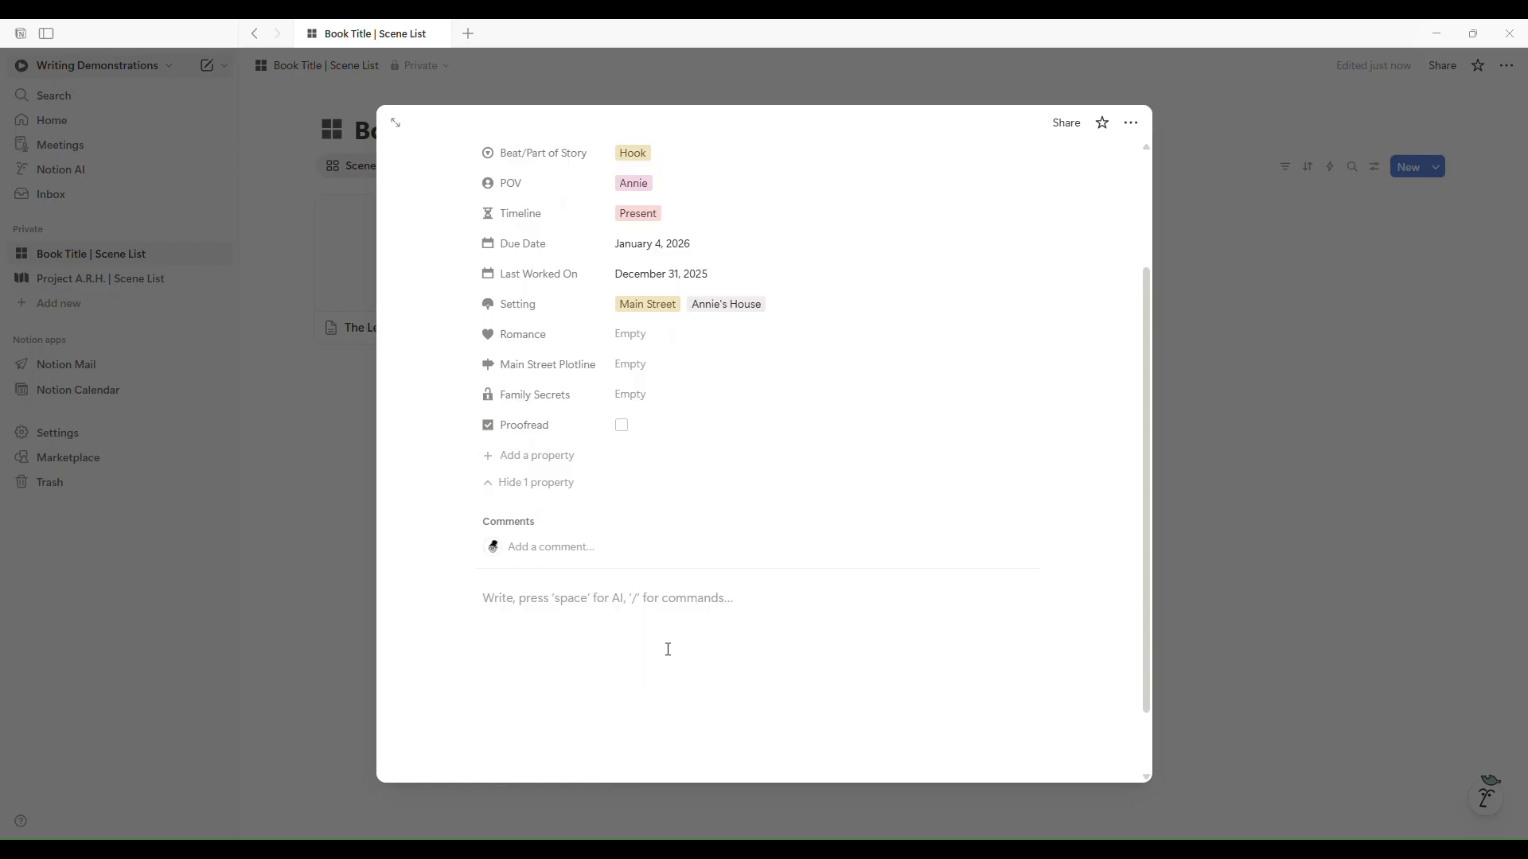
scroll(688, 646, up, 2)
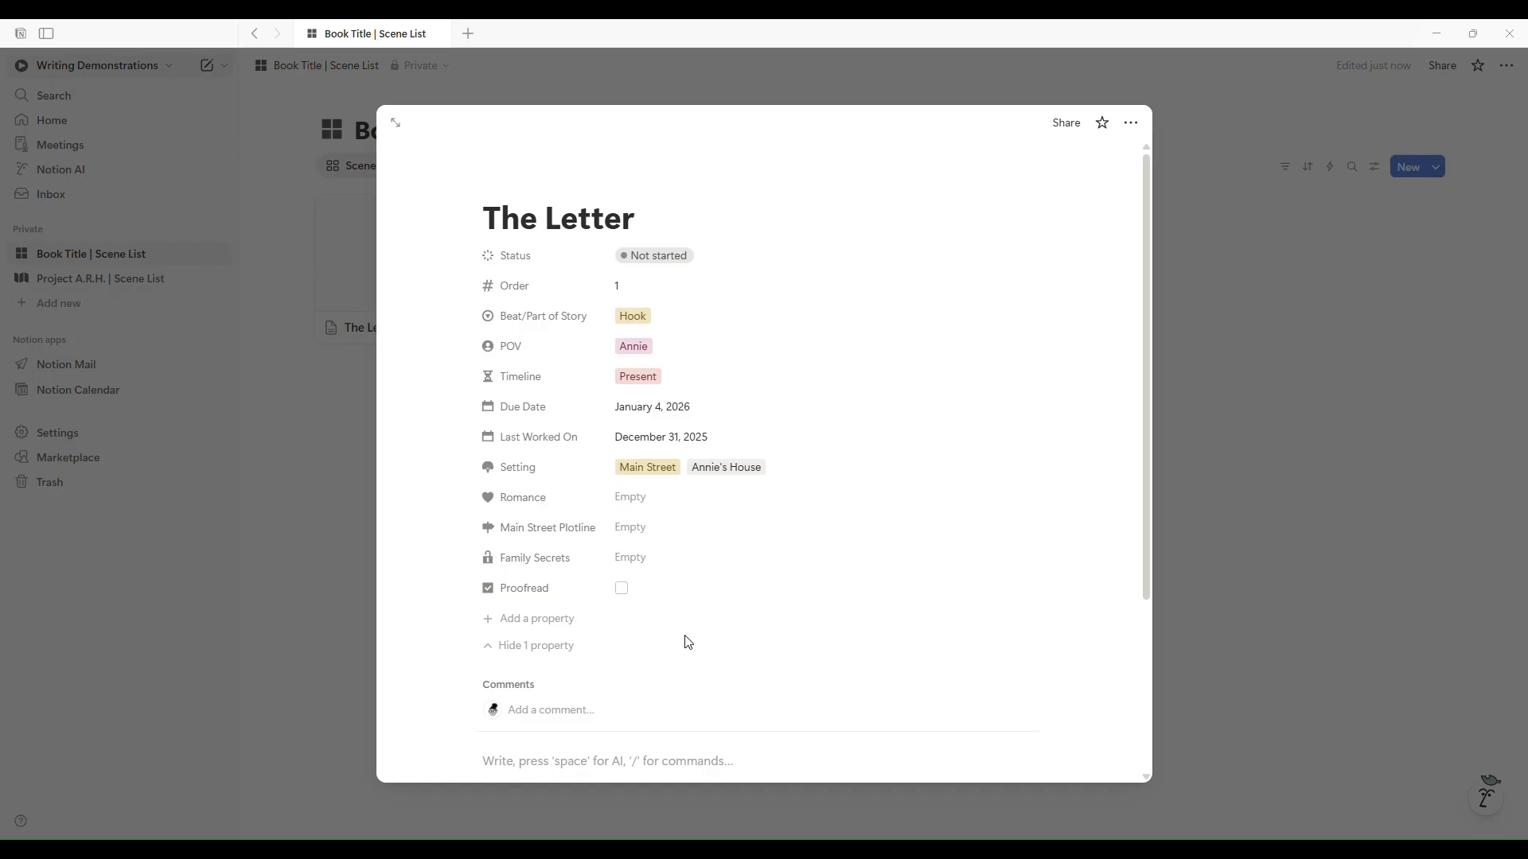
scroll(689, 642, down, 3)
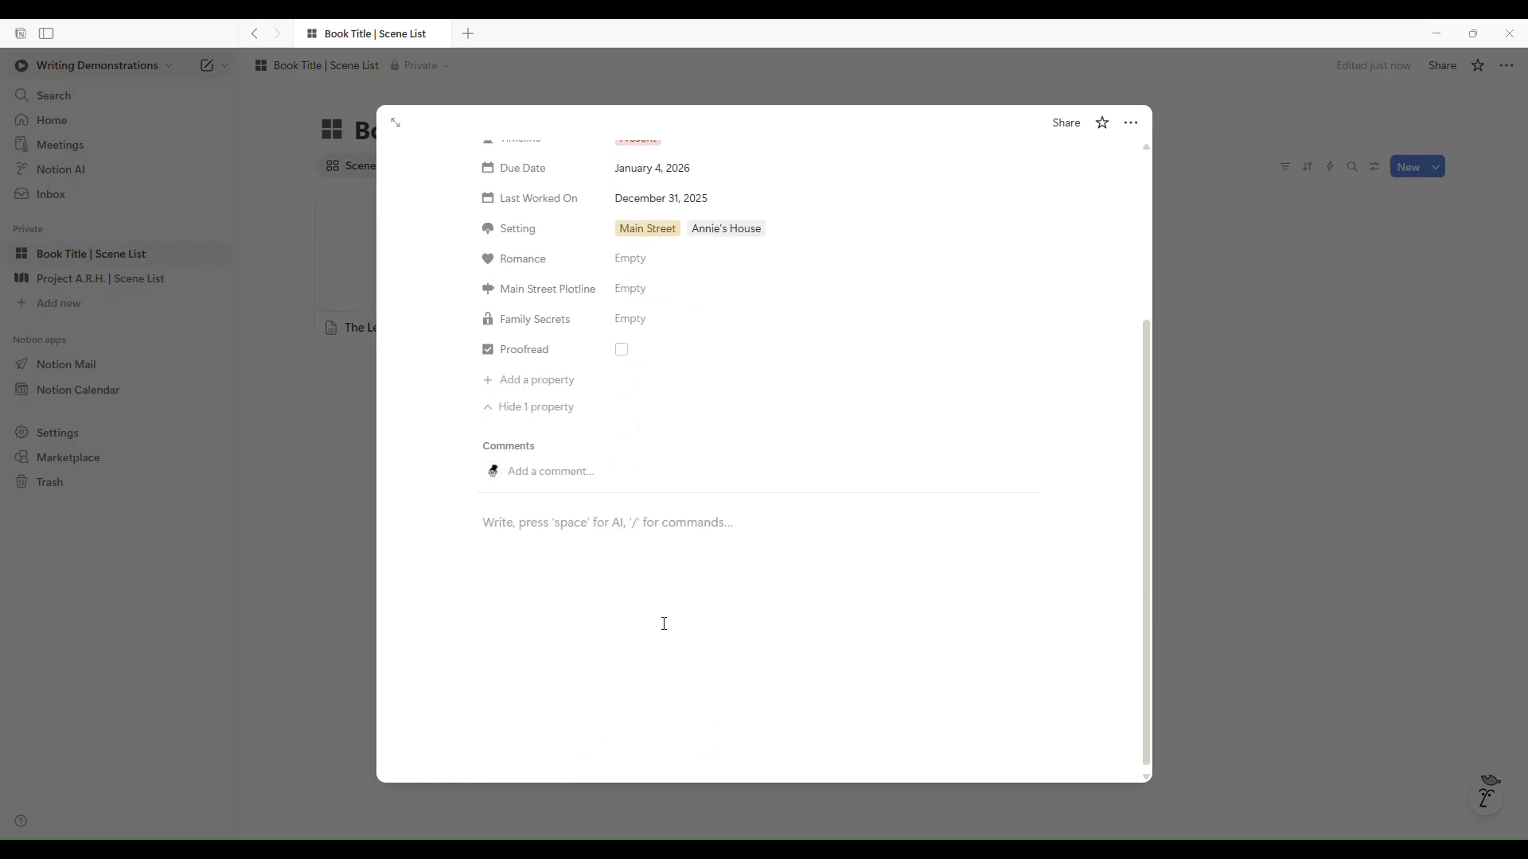
scroll(667, 639, up, 3)
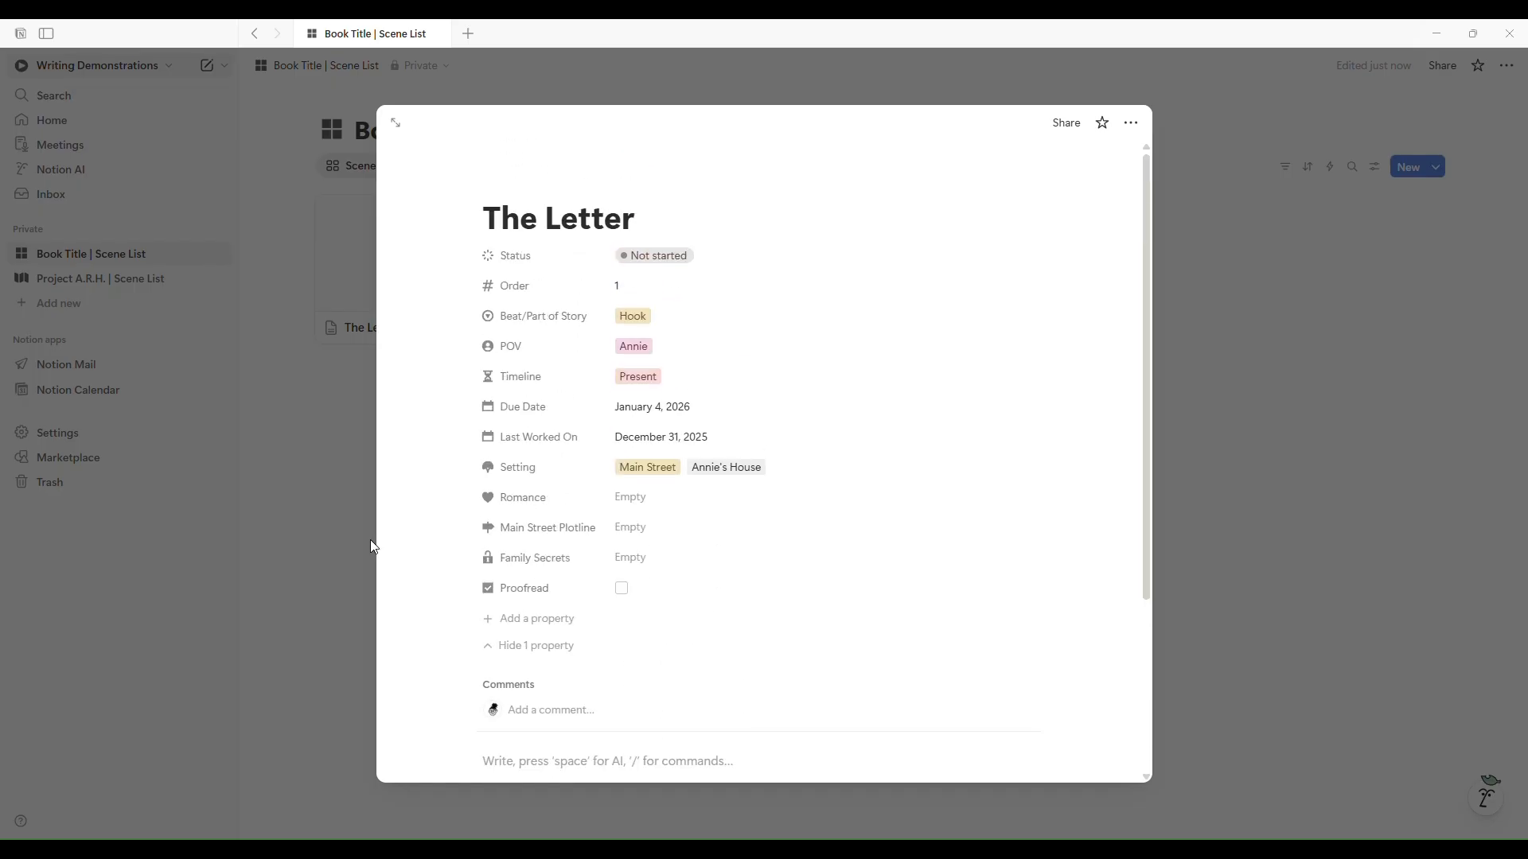
click(370, 539)
click(435, 299)
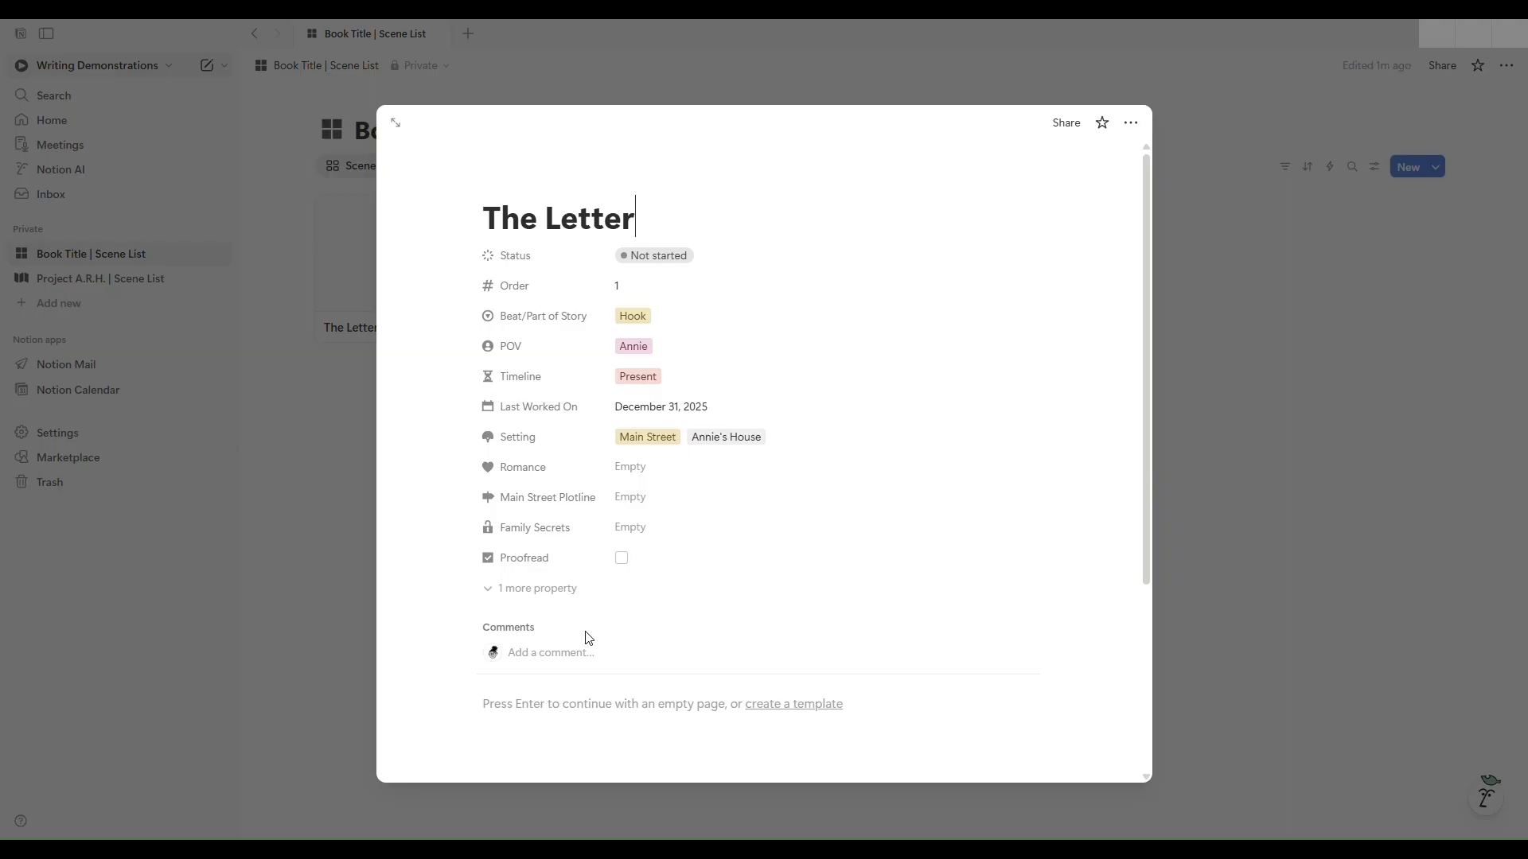
scroll(581, 652, down, 2)
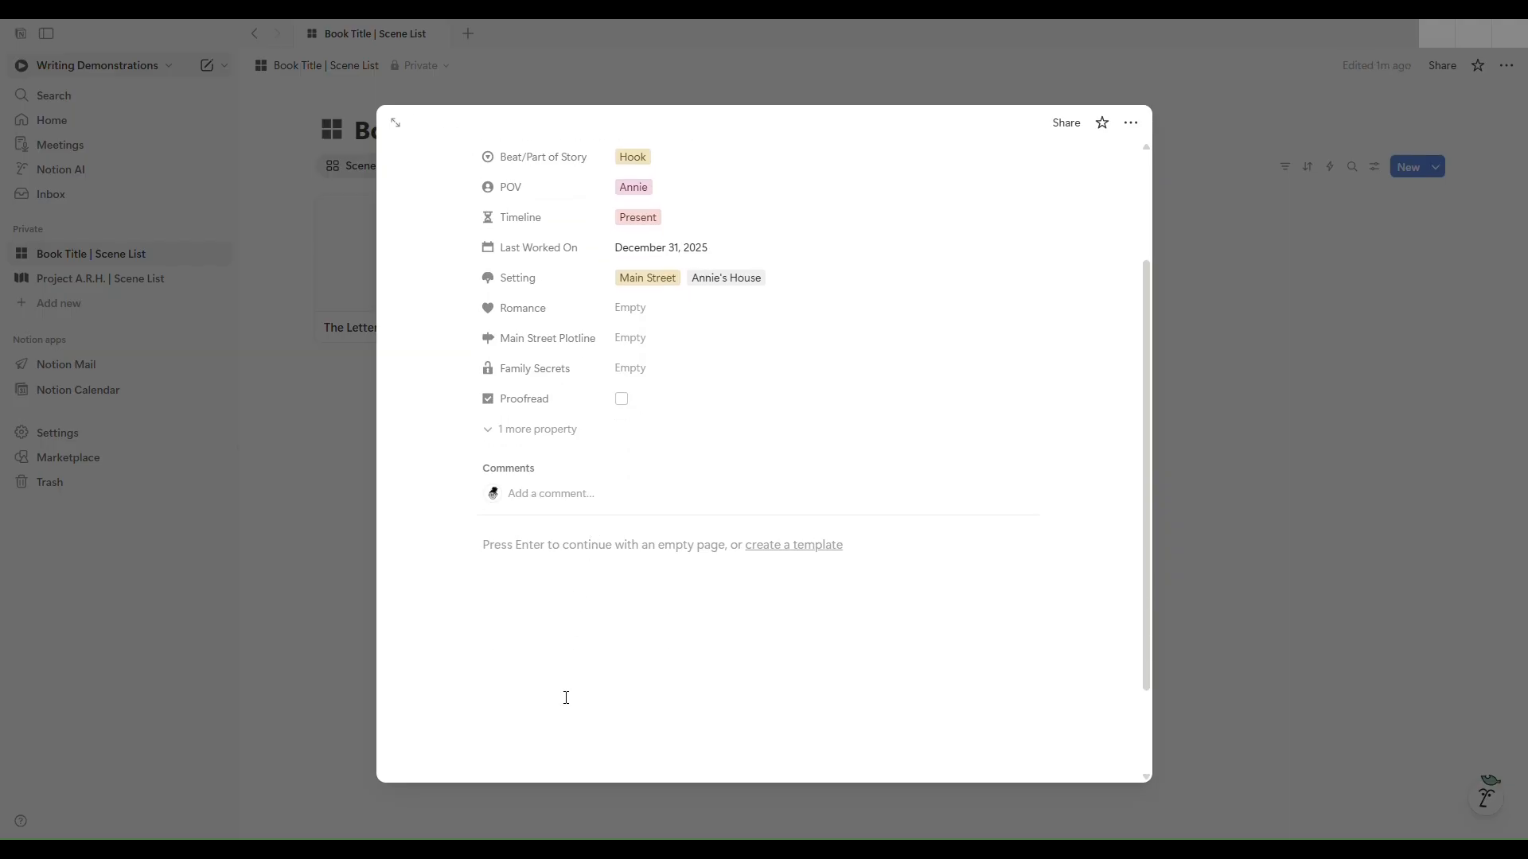
click(303, 552)
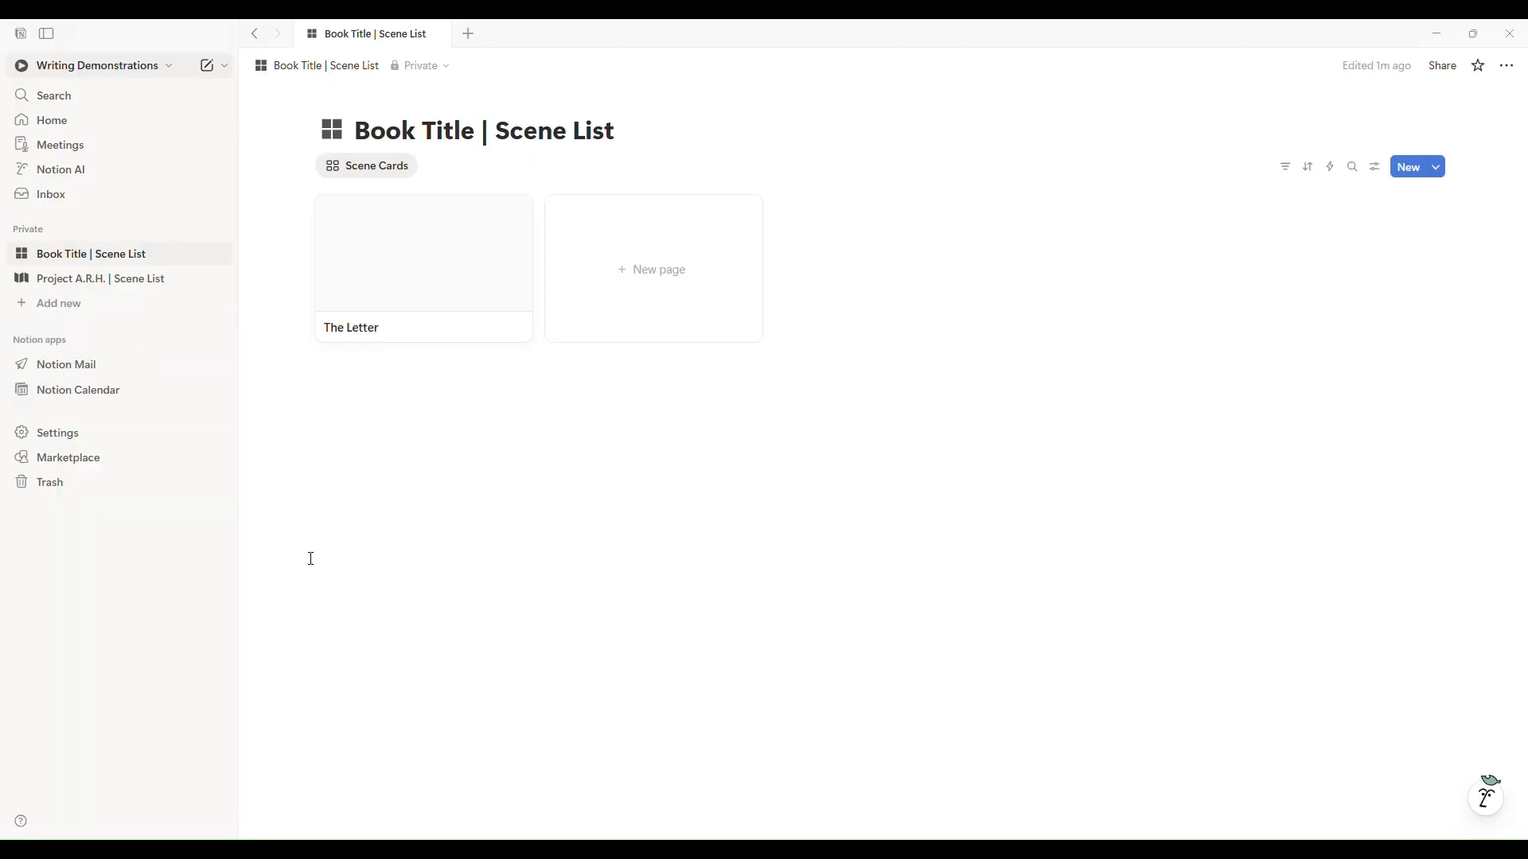